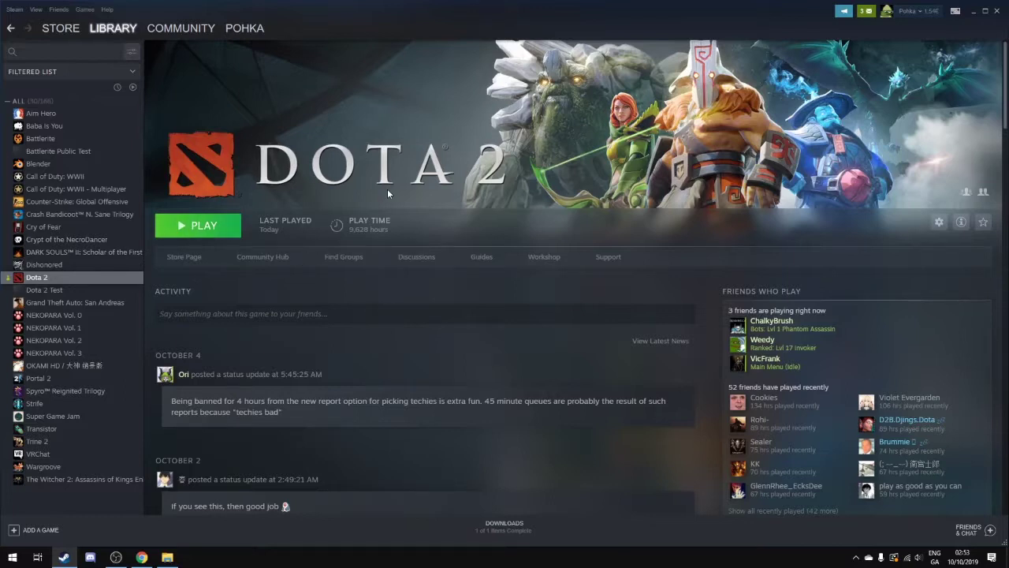
- Check the install status of the Dota 2 Workshop Tools DLC in Dota 2's properties
click(105, 31)
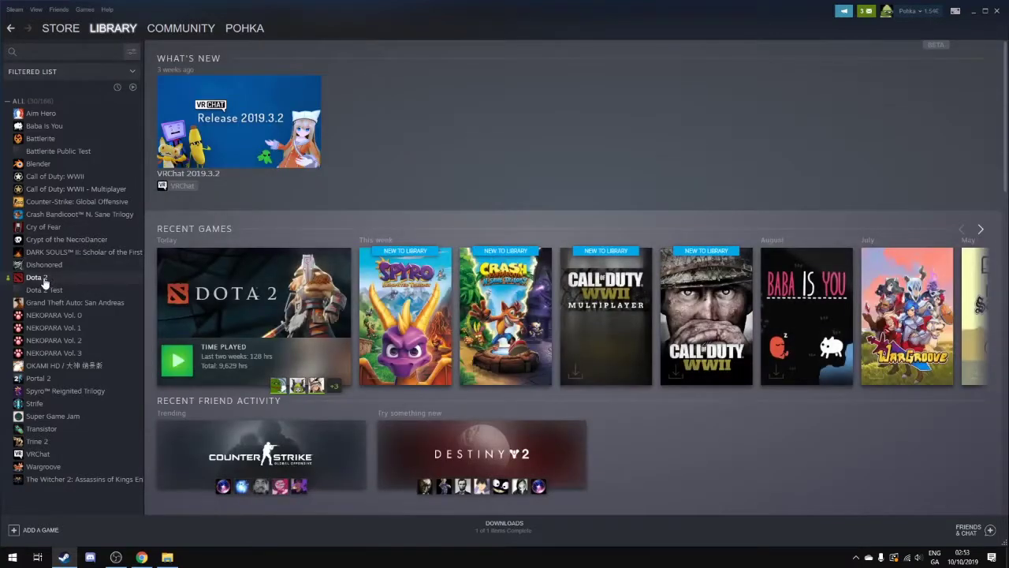
click(45, 282)
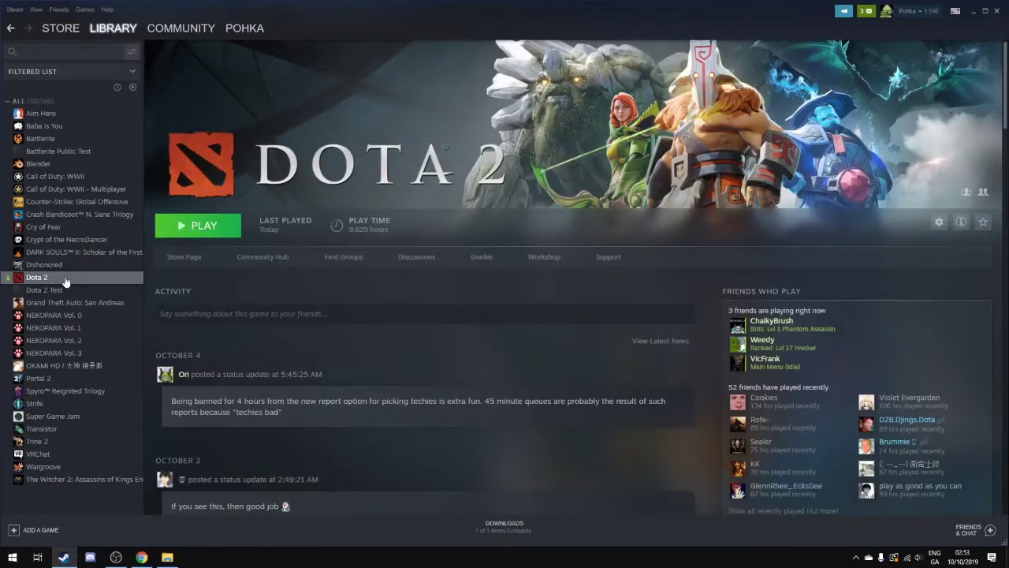
right_click(66, 281)
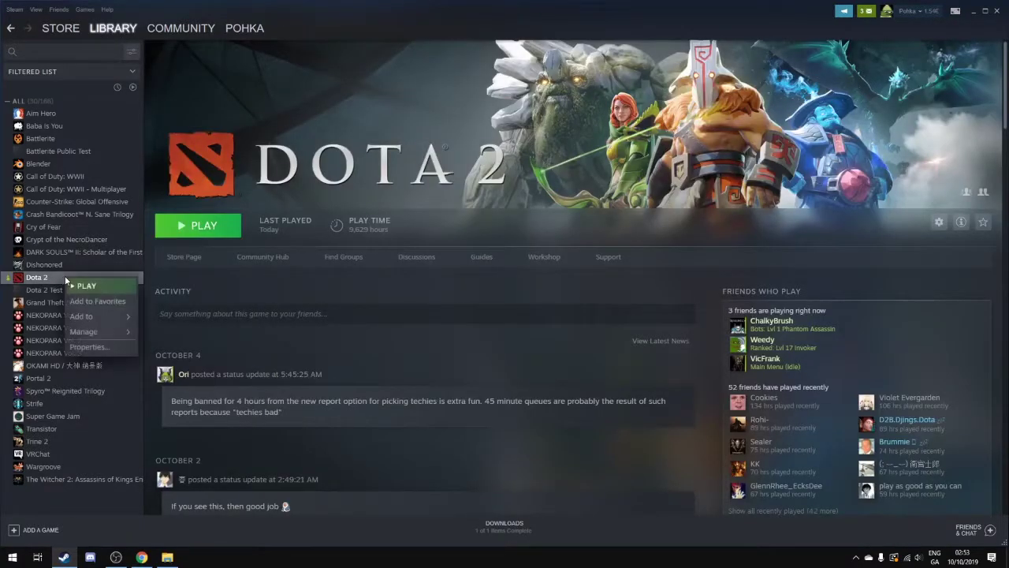
click(98, 347)
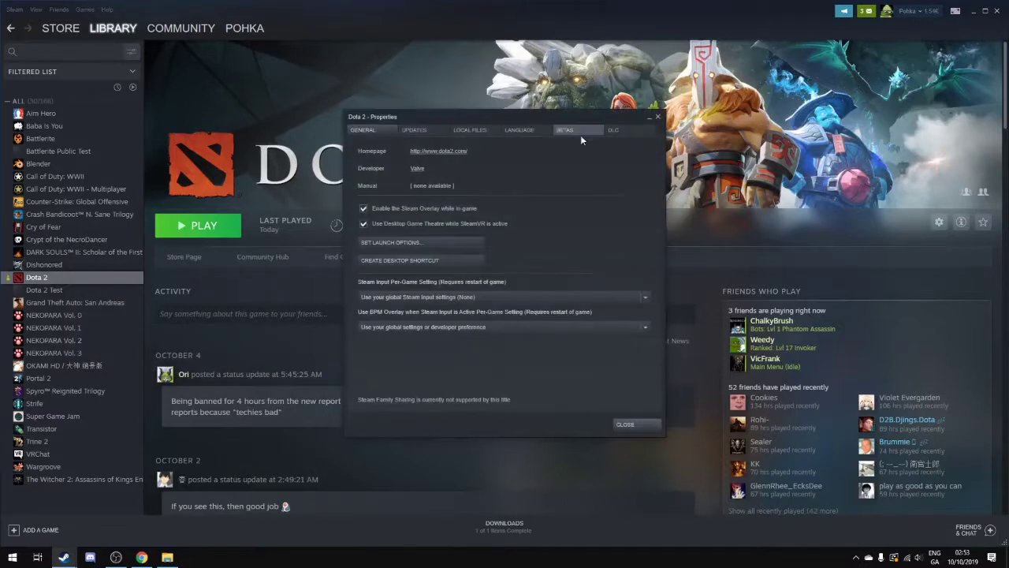
click(629, 131)
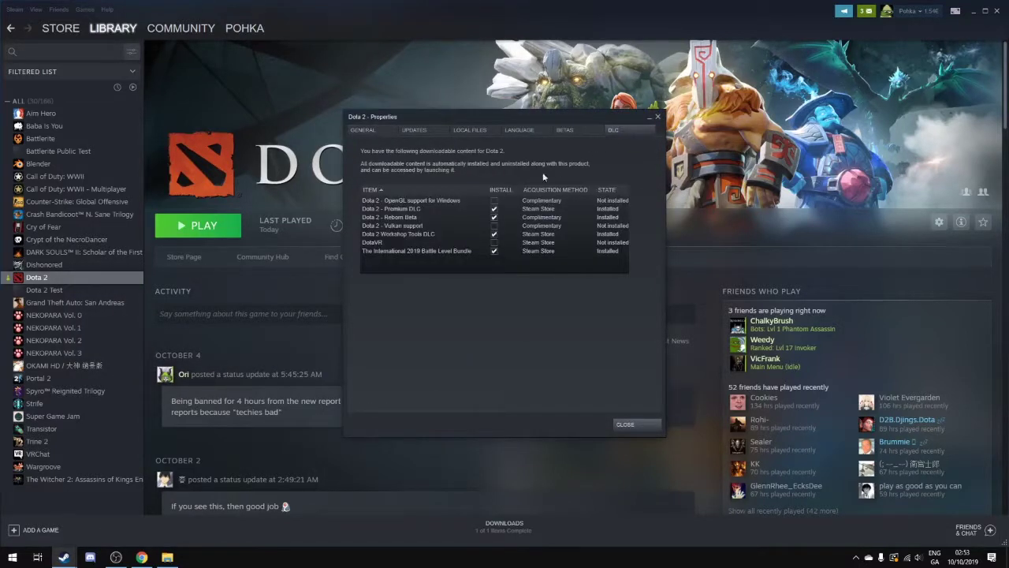
click(454, 235)
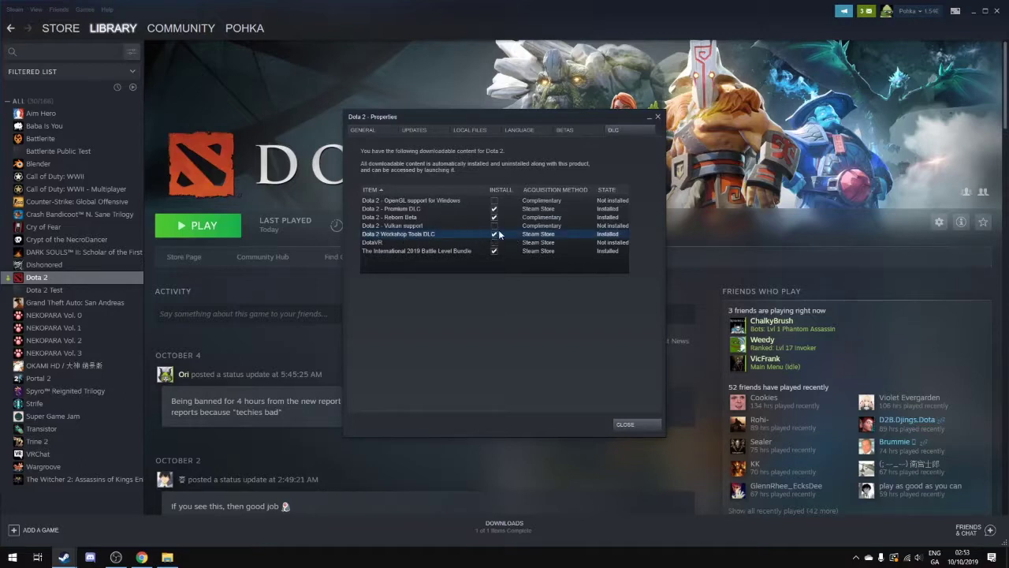
click(642, 425)
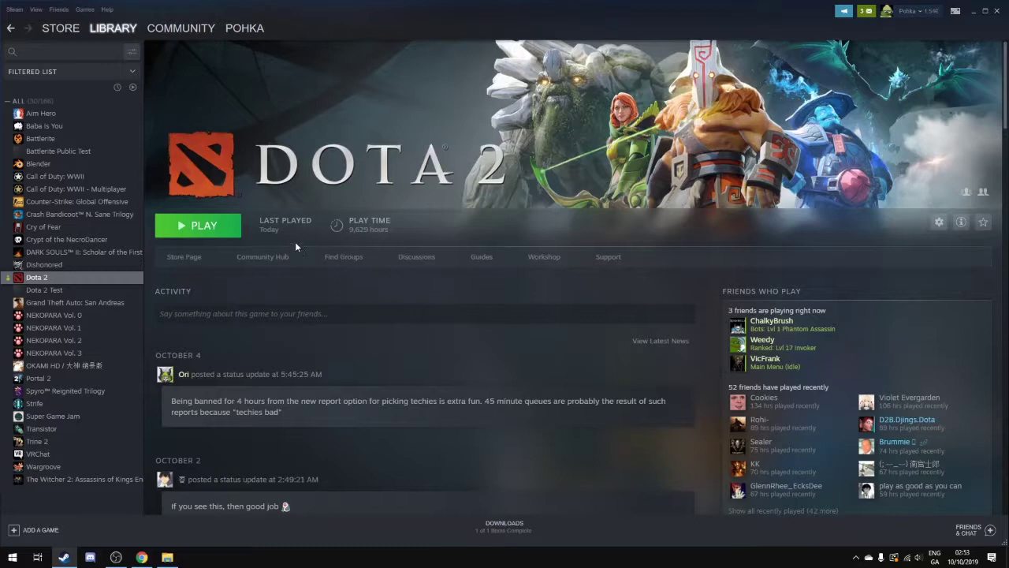
- Launch Dota 2 from the library using the Launch Dota 2 - Tools option
click(202, 228)
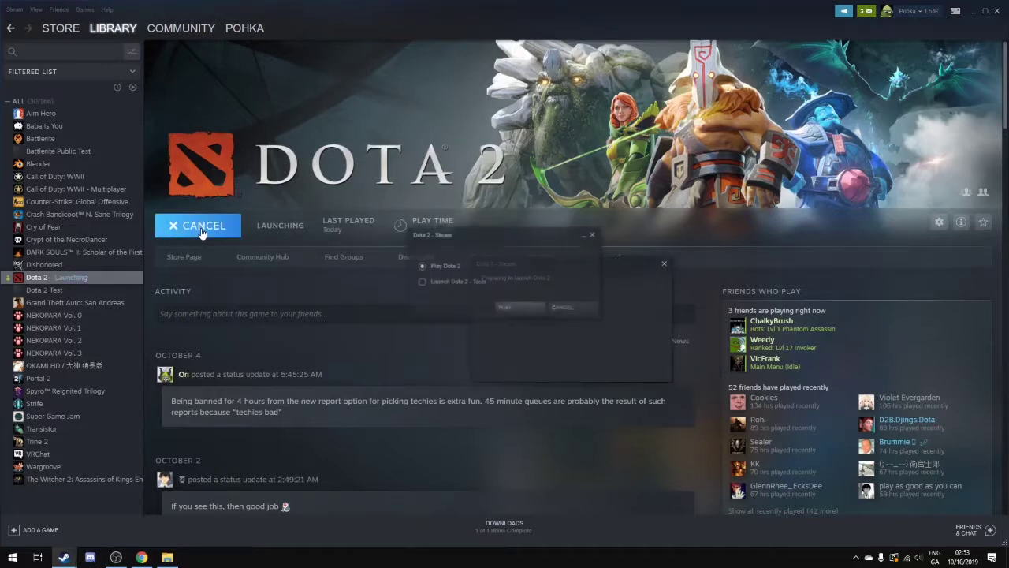
click(447, 284)
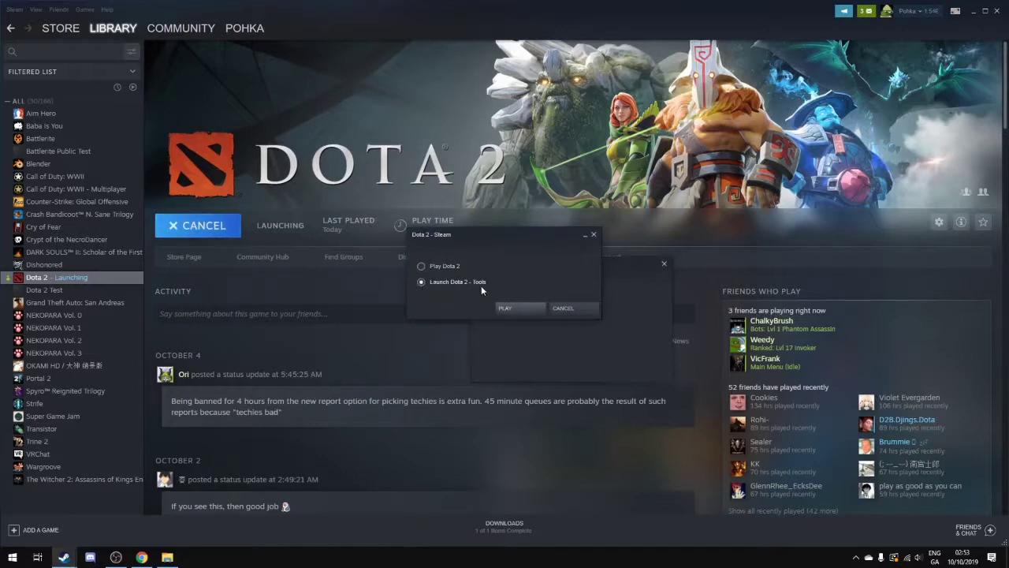
click(521, 307)
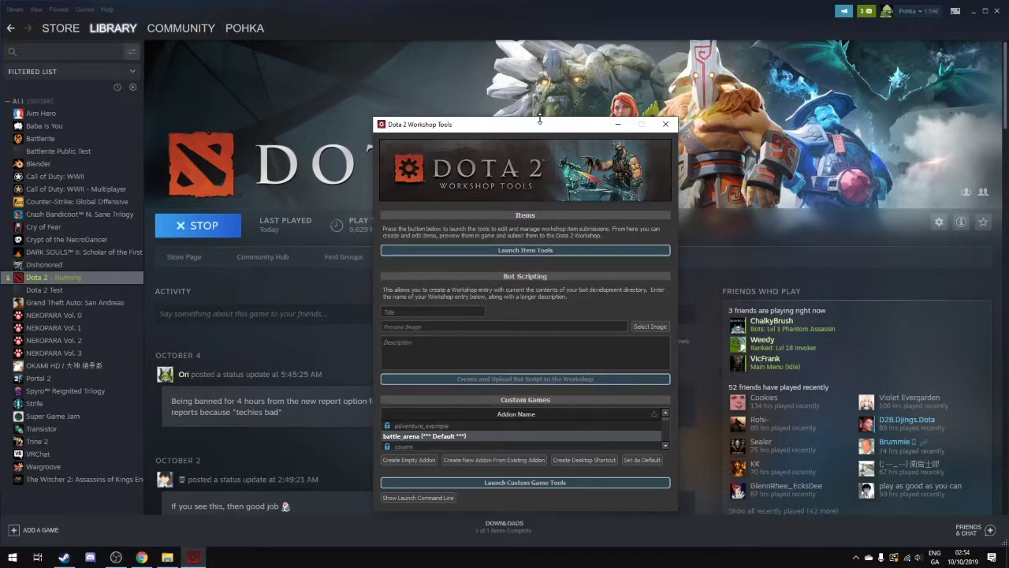
- Reposition and enlarge the Workshop Tools window and look through the list of custom game addons
drag(540, 118, 538, 23)
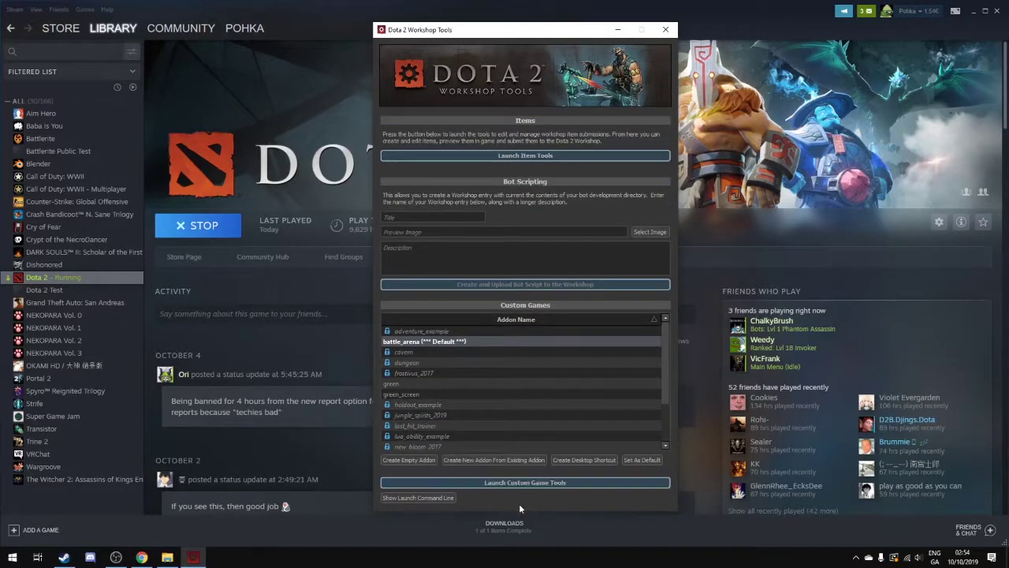
drag(524, 512, 527, 535)
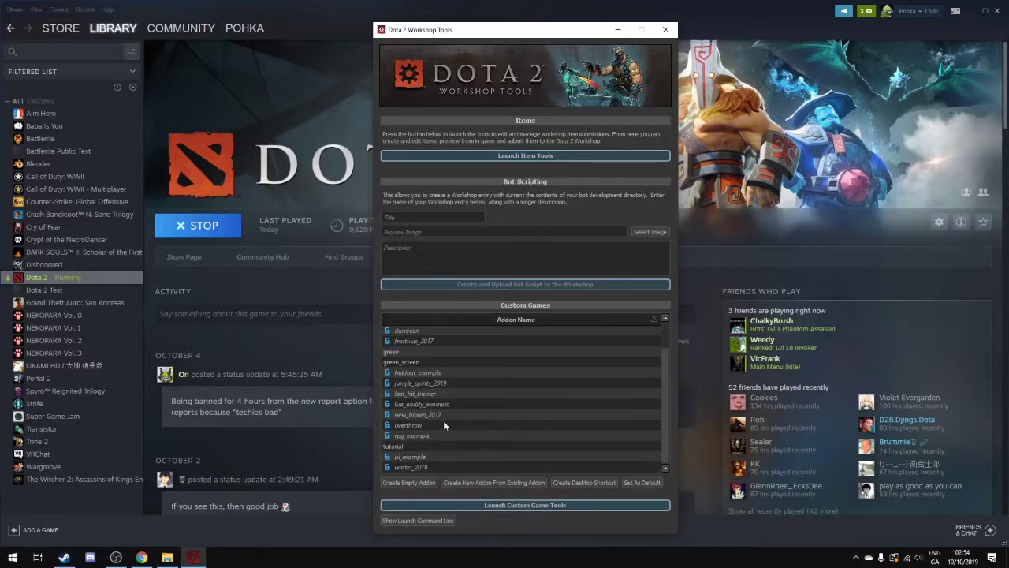
click(423, 405)
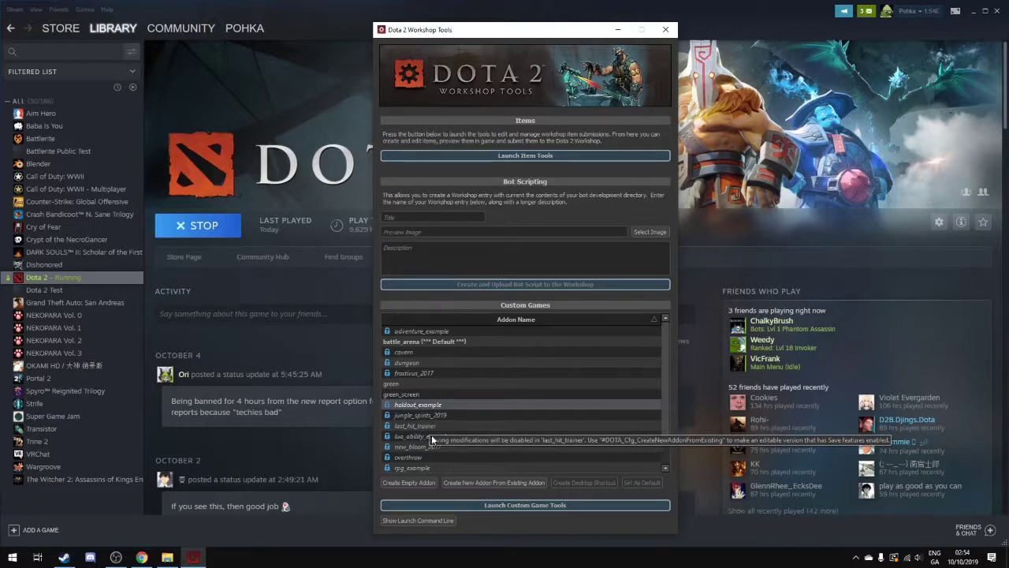
scroll(432, 442, down, 1)
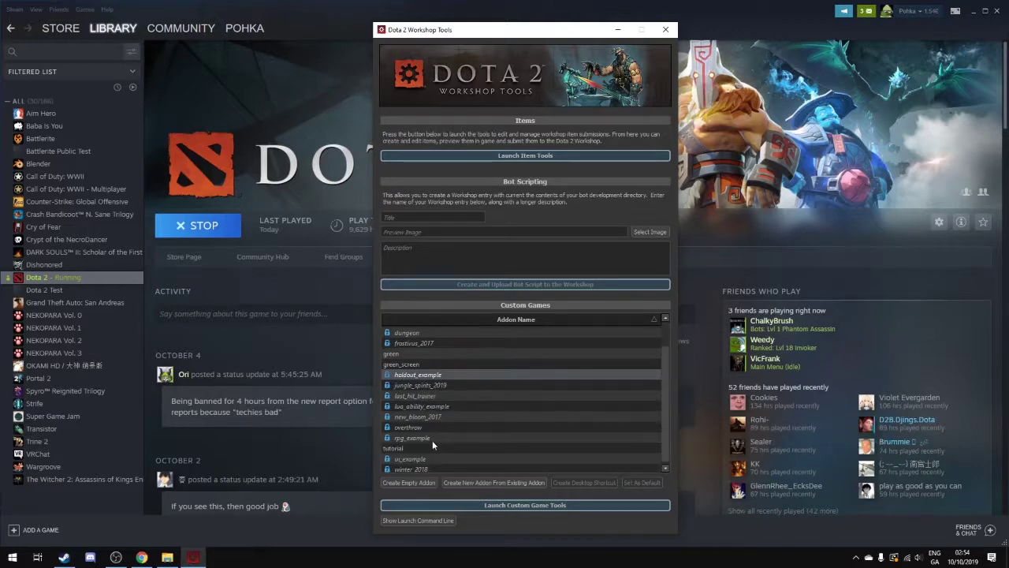
- Create an empty addon named my_project and launch the custom game tools for it
click(420, 483)
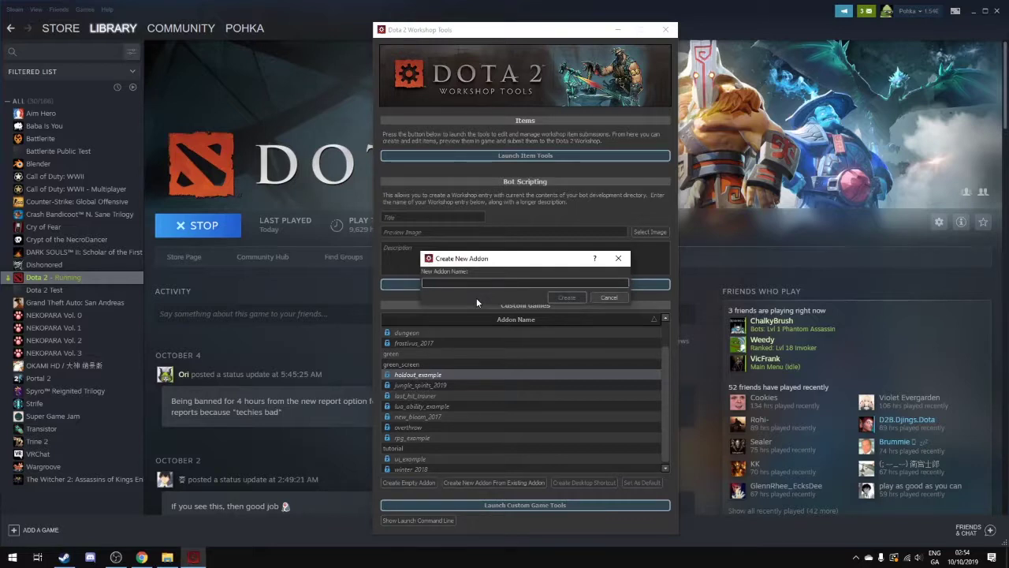
text(my_project)
click(567, 298)
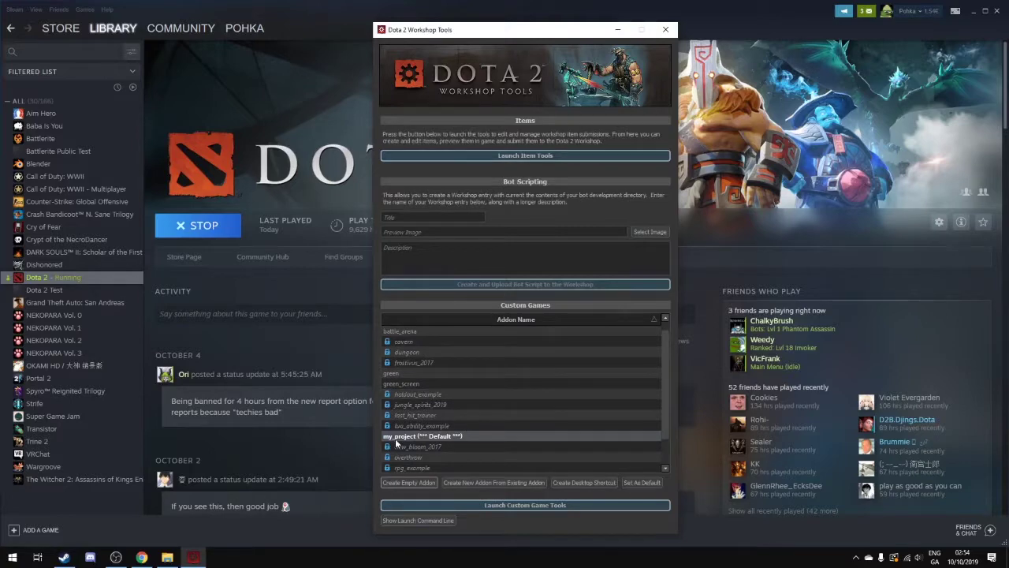
click(505, 506)
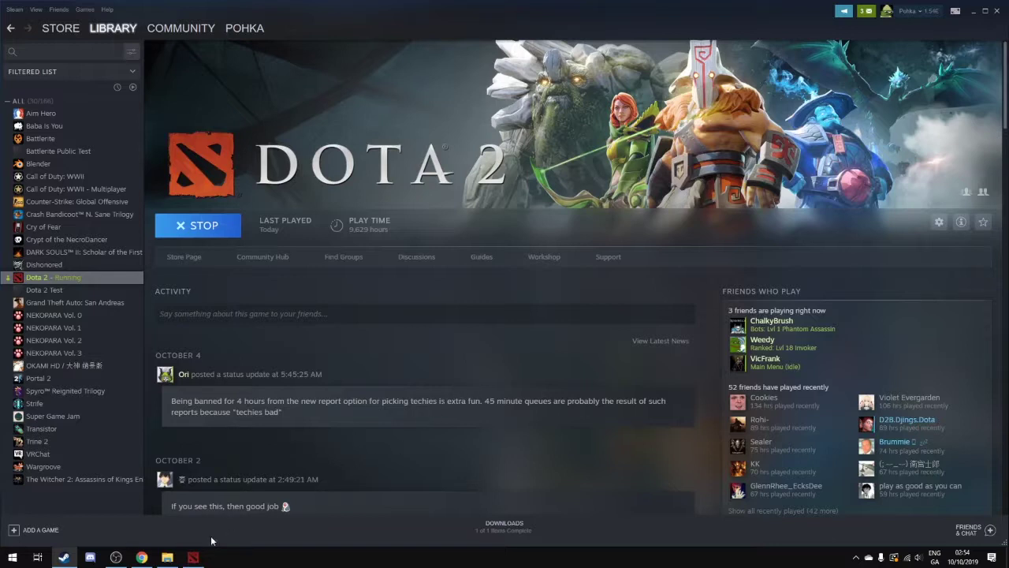
click(194, 557)
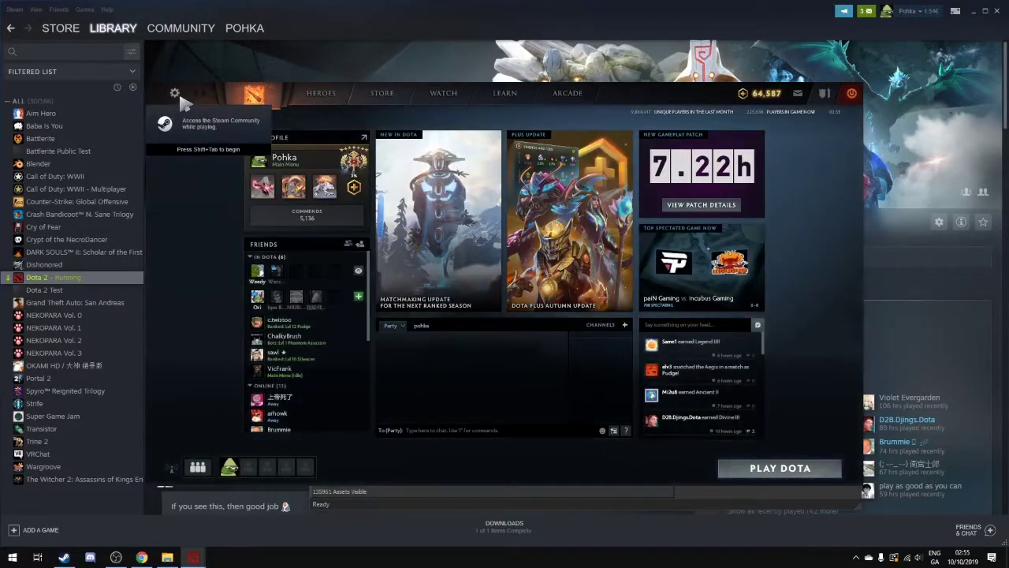
- Check the resolution size and display mode in the game's video settings
click(176, 95)
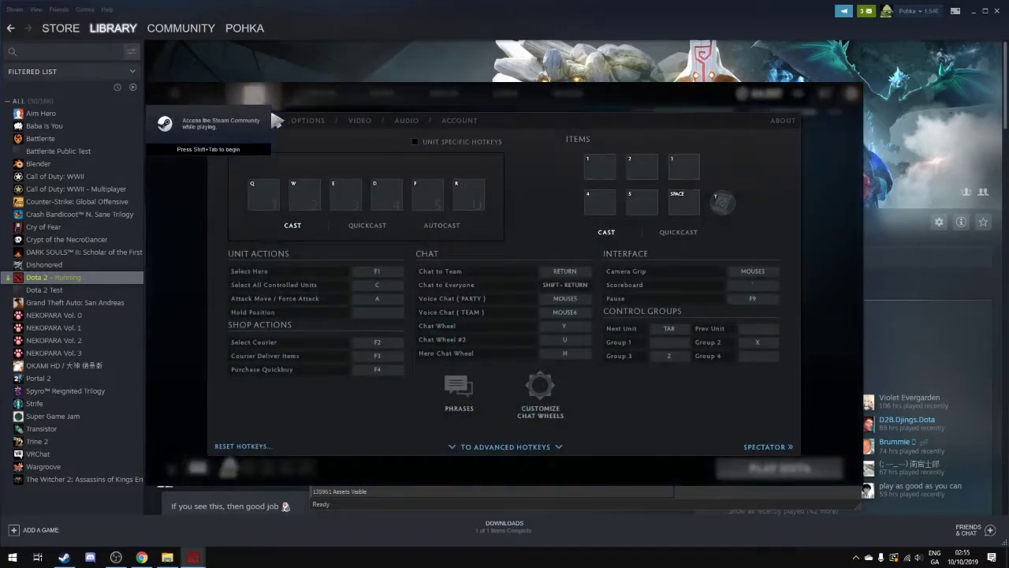
click(365, 119)
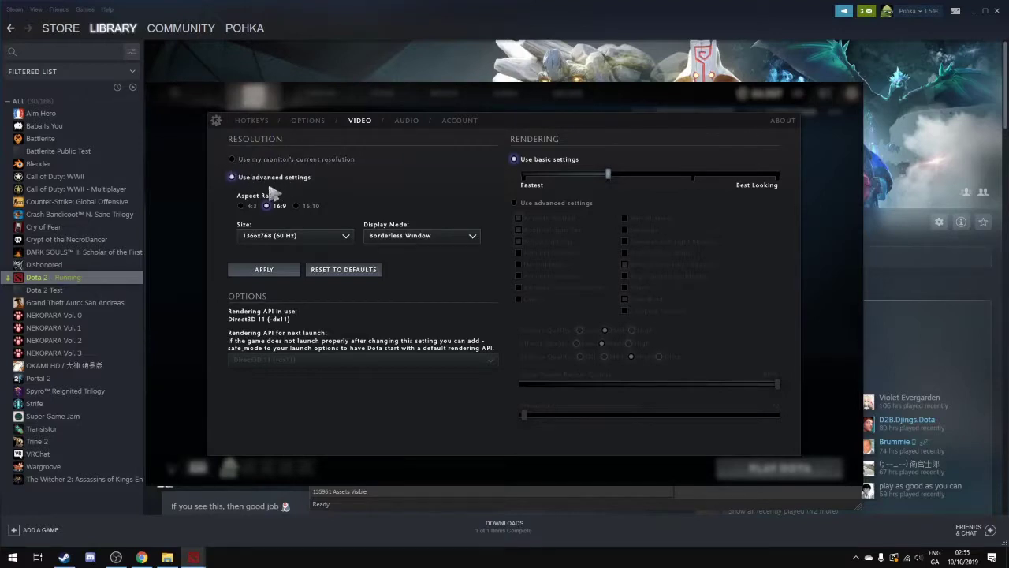
click(281, 238)
click(282, 238)
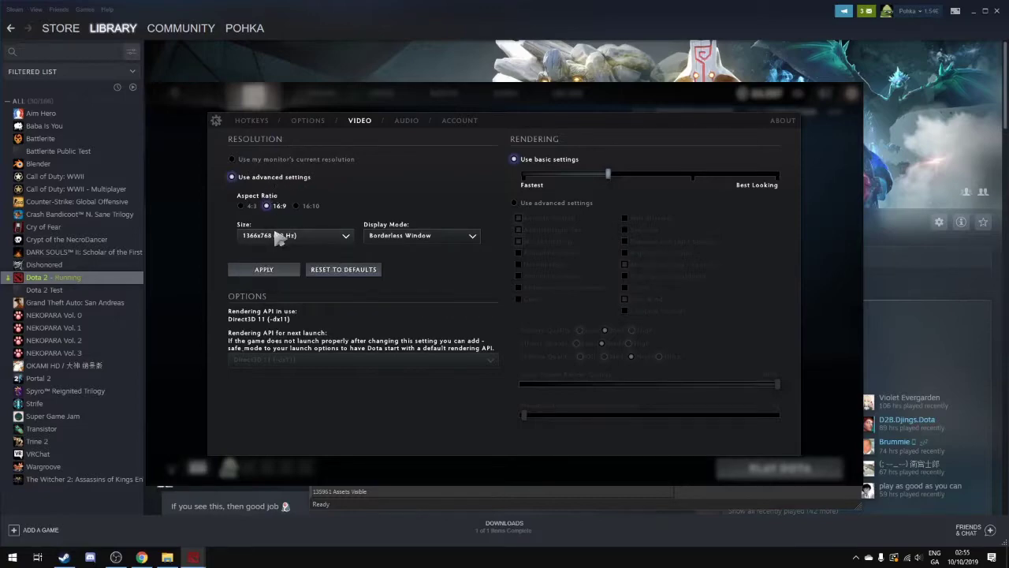
click(181, 218)
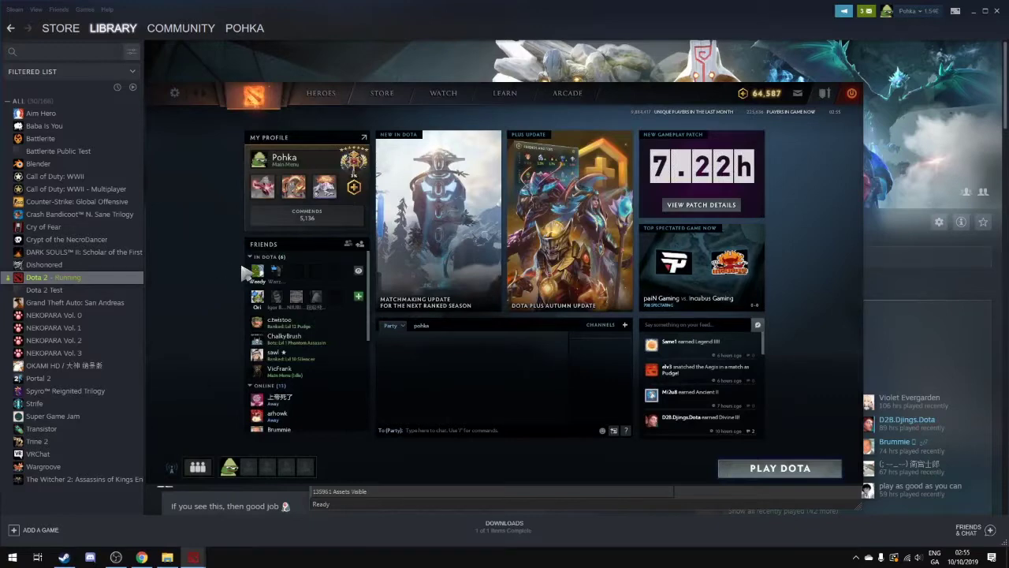
- Switch to the Asset Browser window and open the Hammer map editor from it
key(alt+Tab)
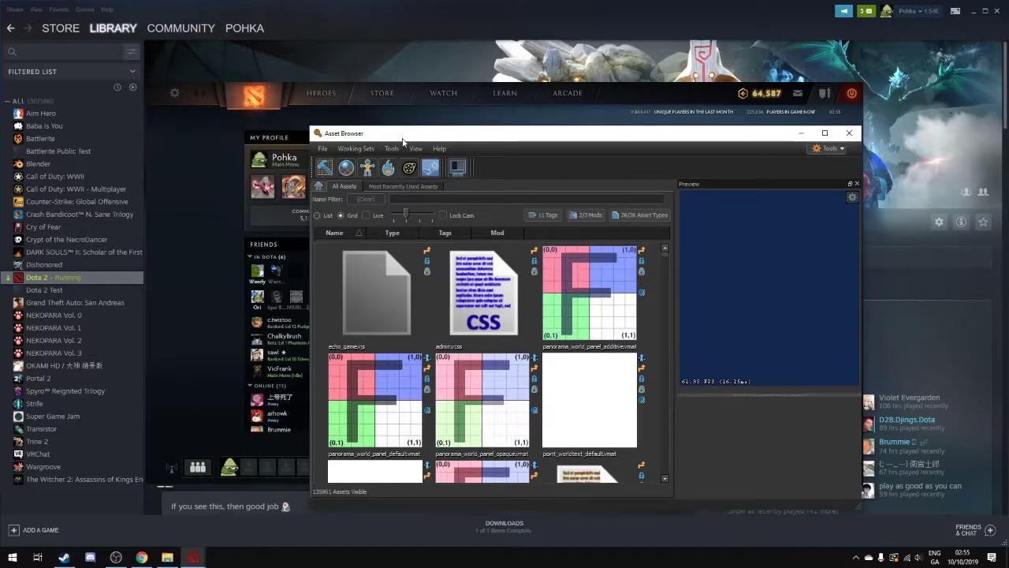
drag(444, 139, 438, 112)
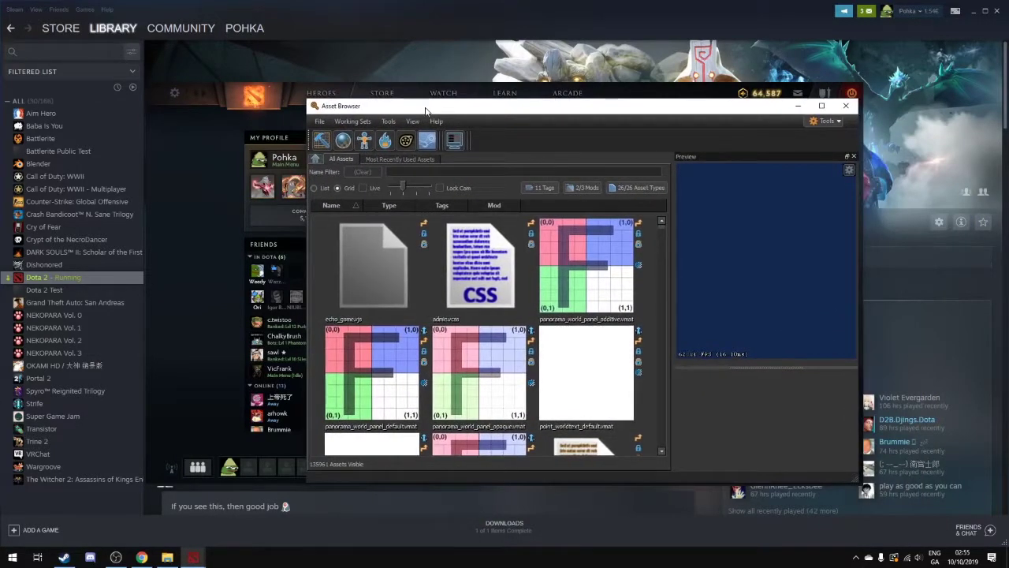
scroll(550, 273, down, 2)
click(322, 142)
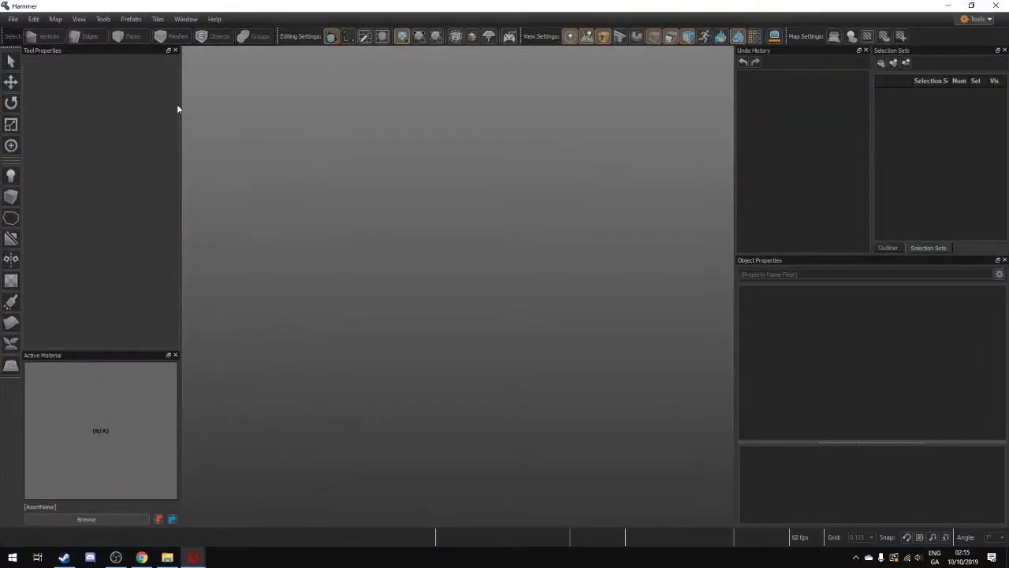
- Create a new map and add a tile grid using the Small (32x32) map size
click(14, 19)
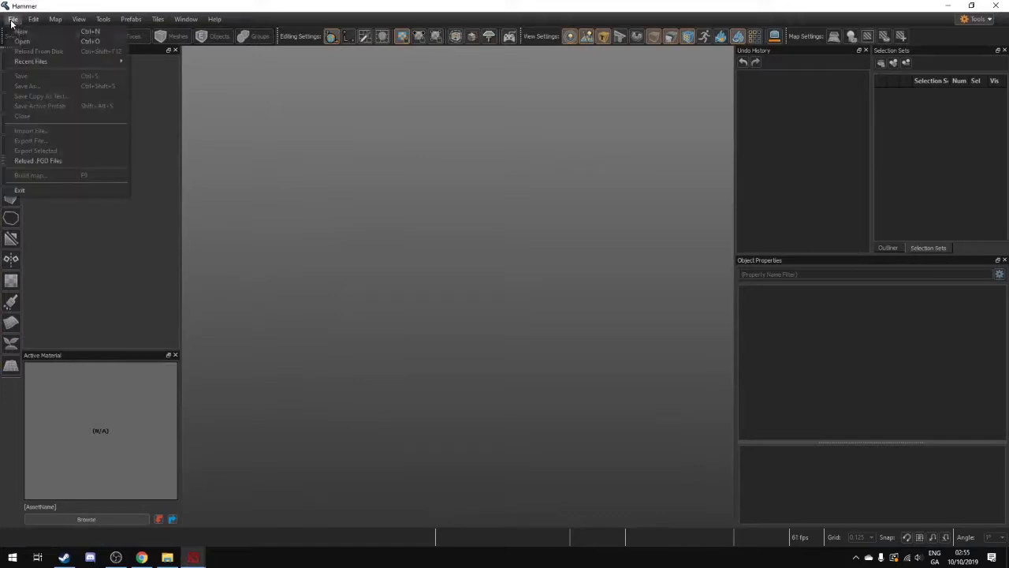
click(59, 32)
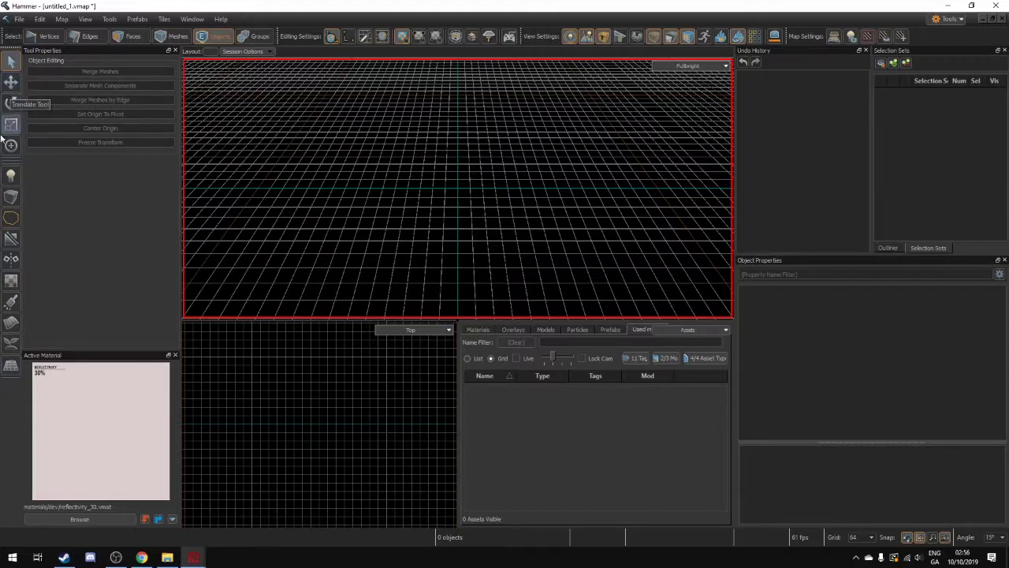
click(11, 368)
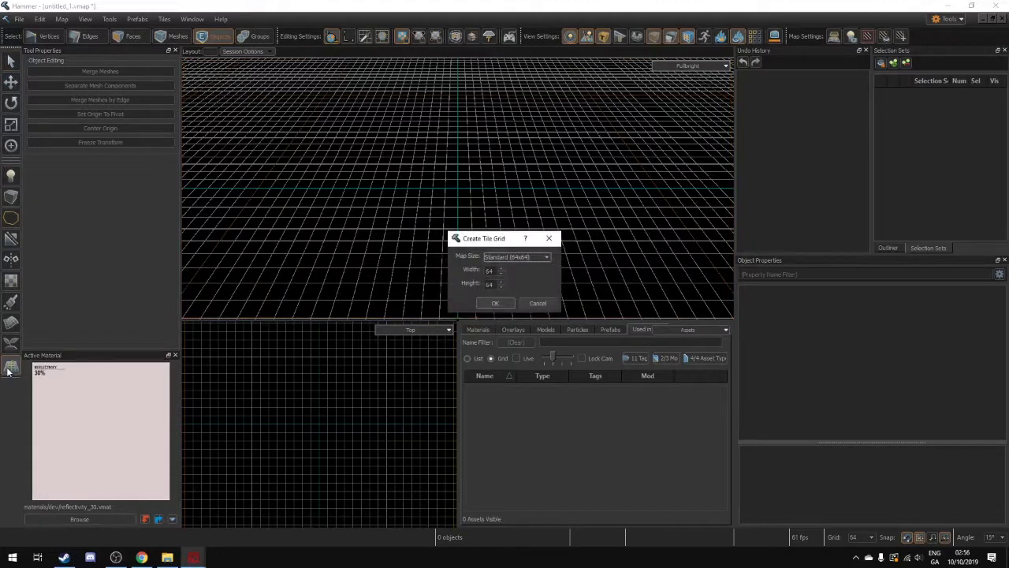
click(519, 257)
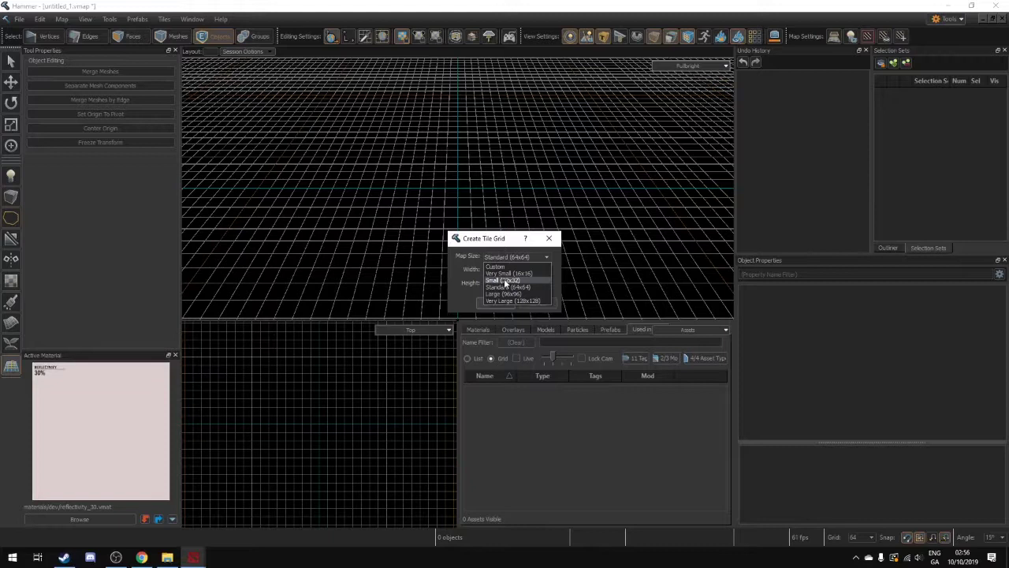
click(503, 280)
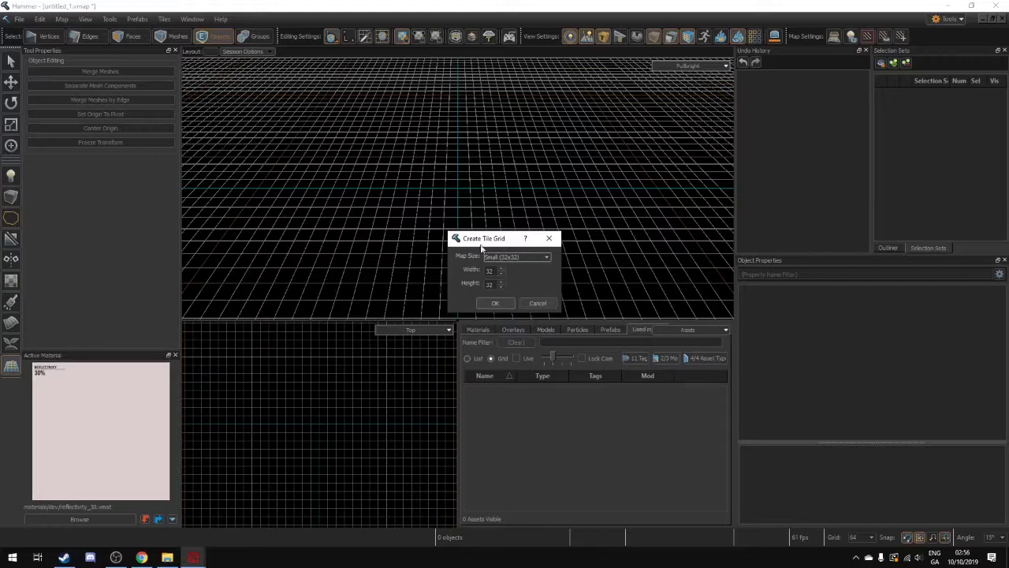
click(498, 303)
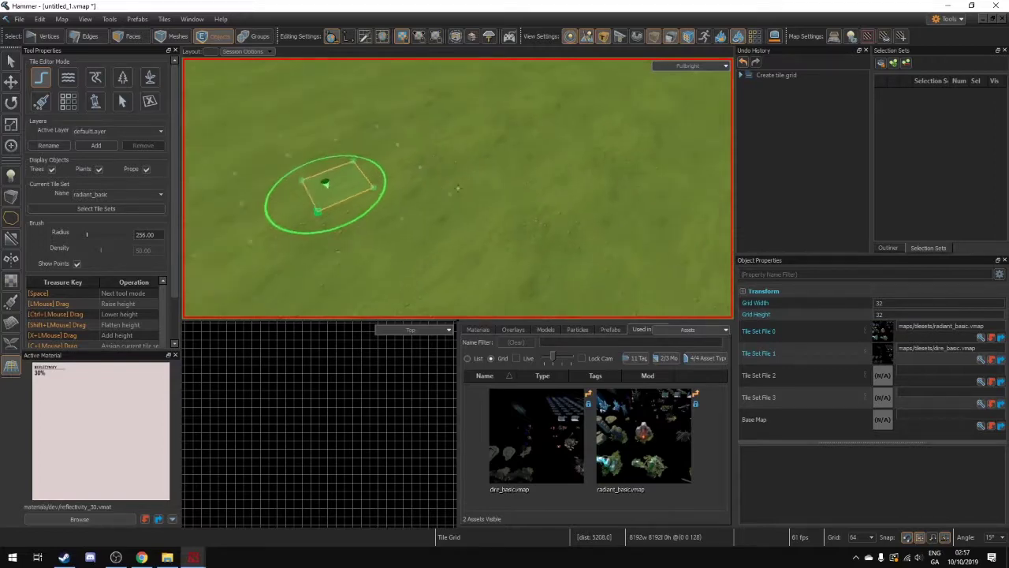
- Fly the 3D camera around the new tile grid to examine it from several angles and from farther away
mouse_move(309, 194)
right_down()
mouse_move(309, 170)
mouse_move(356, 236)
mouse_move(356, 205)
mouse_move(365, 255)
mouse_move(270, 237)
right_up()
right_drag(675, 282, 276, 262)
mouse_move(458, 189)
right_down()
mouse_move(348, 173)
mouse_move(474, 176)
mouse_move(363, 188)
mouse_move(410, 284)
right_up()
mouse_move(245, 95)
right_down()
mouse_move(225, 304)
mouse_move(474, 159)
right_up()
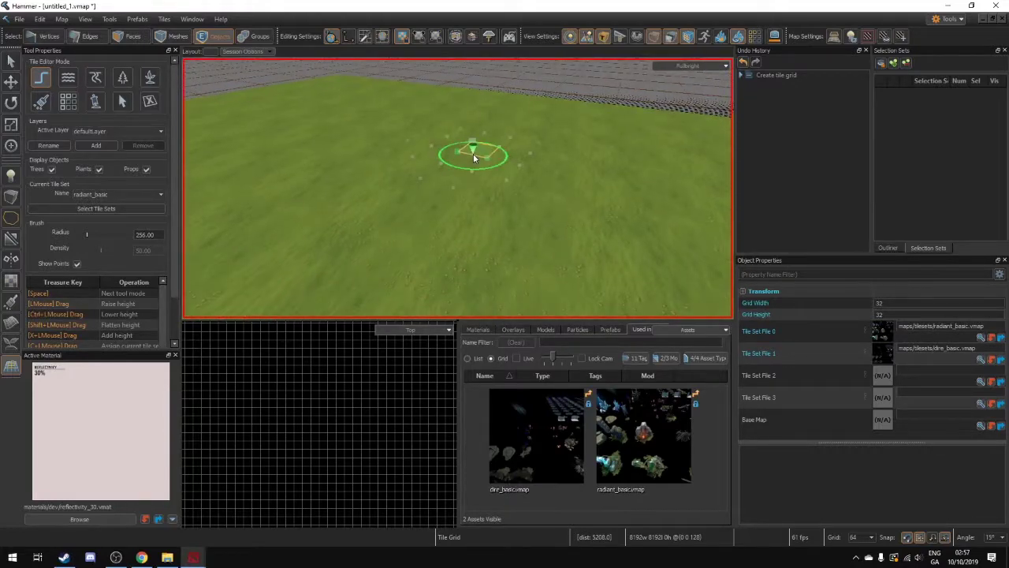
scroll(473, 158, down, 3)
scroll(473, 157, up, 1)
key(w)
key(d)
key(a)
key(d)
key(a)
key(s)
key(d)
key(w)
key(a)
key(s)
key(d)
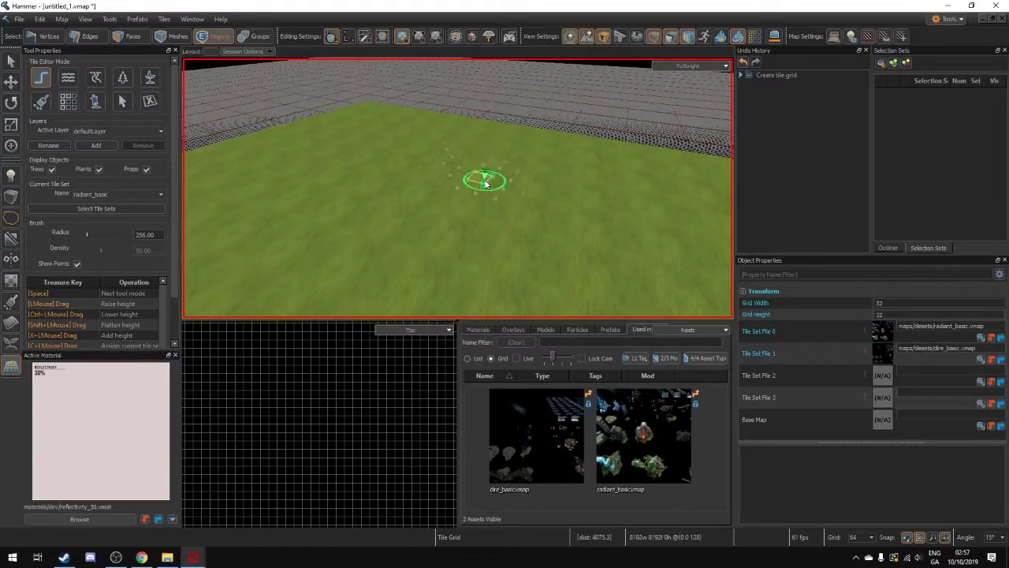
right_drag(483, 178, 378, 260)
key(w)
key(s)
mouse_move(458, 188)
right_down()
mouse_move(504, 206)
mouse_move(552, 150)
mouse_move(576, 162)
mouse_move(426, 213)
mouse_move(379, 158)
mouse_move(331, 170)
mouse_move(505, 179)
mouse_move(458, 188)
mouse_move(484, 184)
right_up()
key(s)
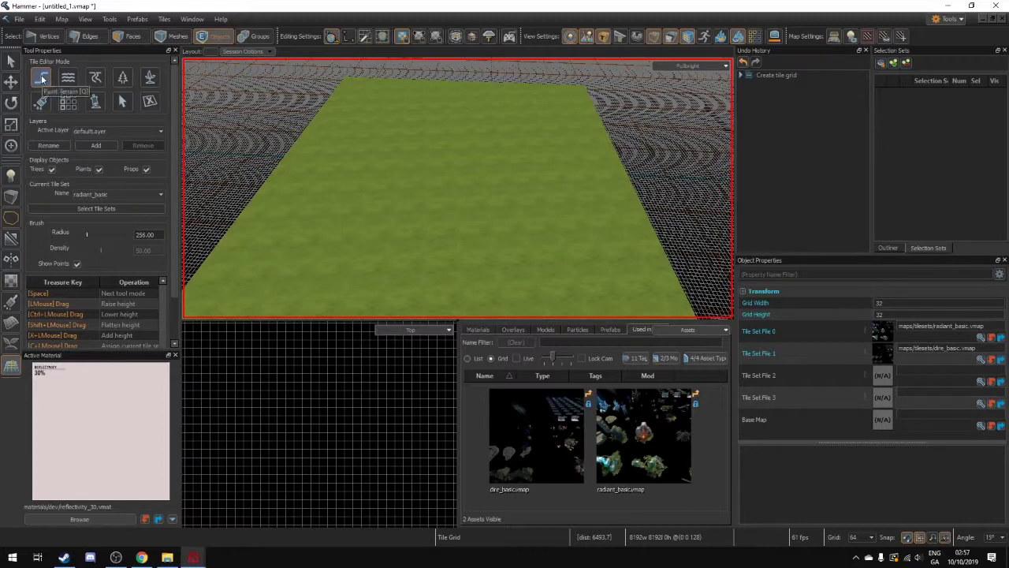
- Paint a tall stepped hill near the tile grid's middle with the 256-radius terrain brush, and undo most of its height strokes
mouse_move(556, 104)
mouse_down()
mouse_move(480, 269)
mouse_move(549, 139)
mouse_move(489, 155)
mouse_move(513, 176)
mouse_move(462, 175)
mouse_move(423, 202)
mouse_move(486, 181)
mouse_move(455, 164)
mouse_move(473, 166)
mouse_move(434, 189)
mouse_move(444, 162)
mouse_move(480, 170)
mouse_move(501, 138)
mouse_move(505, 108)
mouse_up()
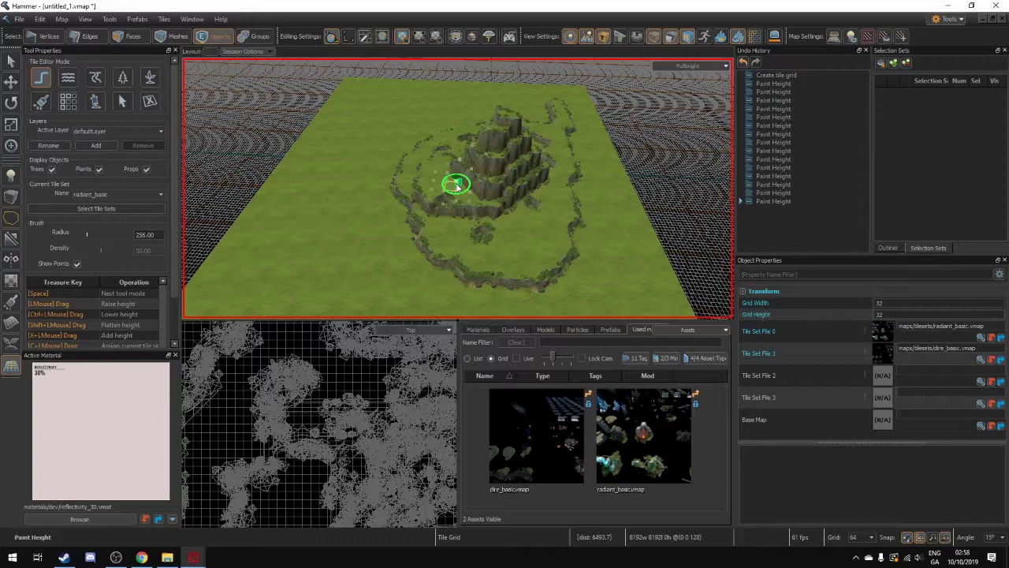
key(ctrl+z)
key(ctrl+z)
key(ctrl+z)
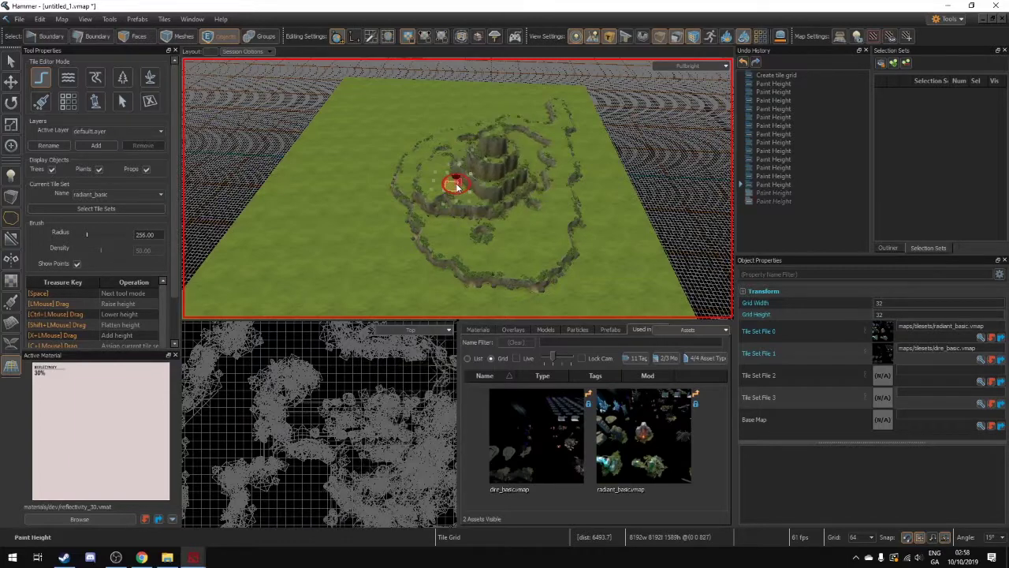
key(ctrl+z)
key(ctrl+z)
key(ctrl+z)
key(ctrl+z)
key(ctrl+z)
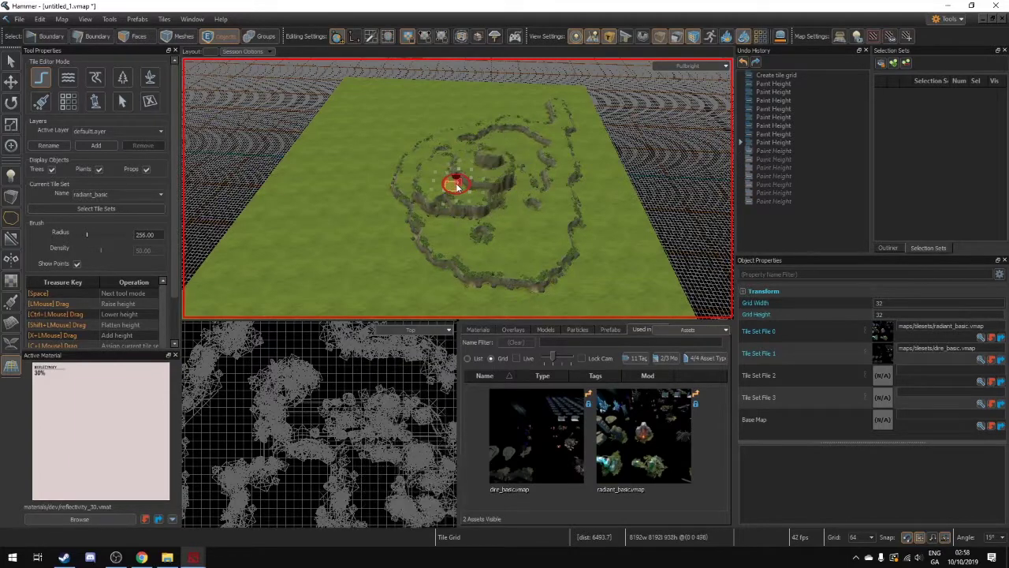
key(ctrl+z)
key(ctrl+z)
key(ctrl+z)
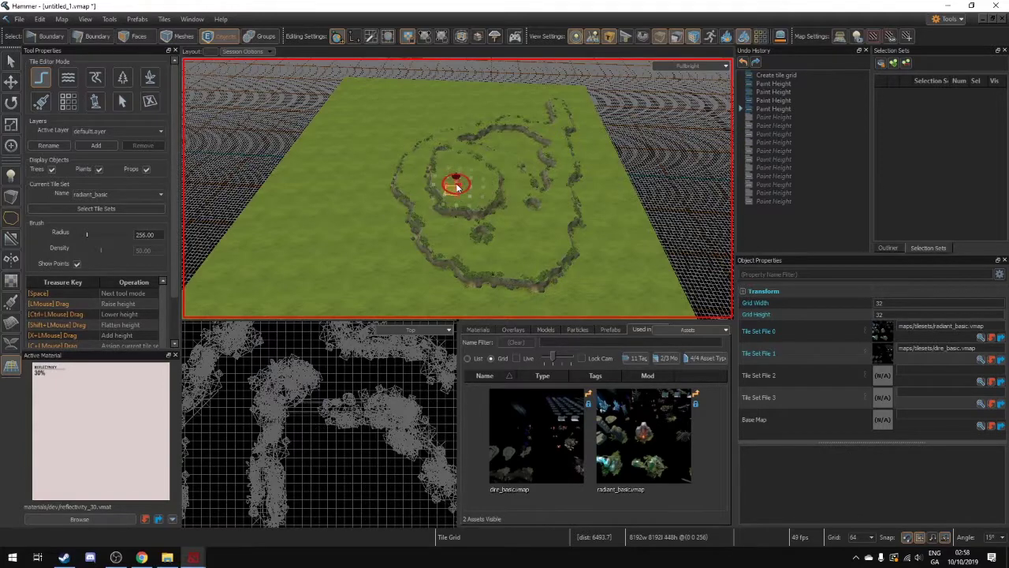
key(ctrl+z)
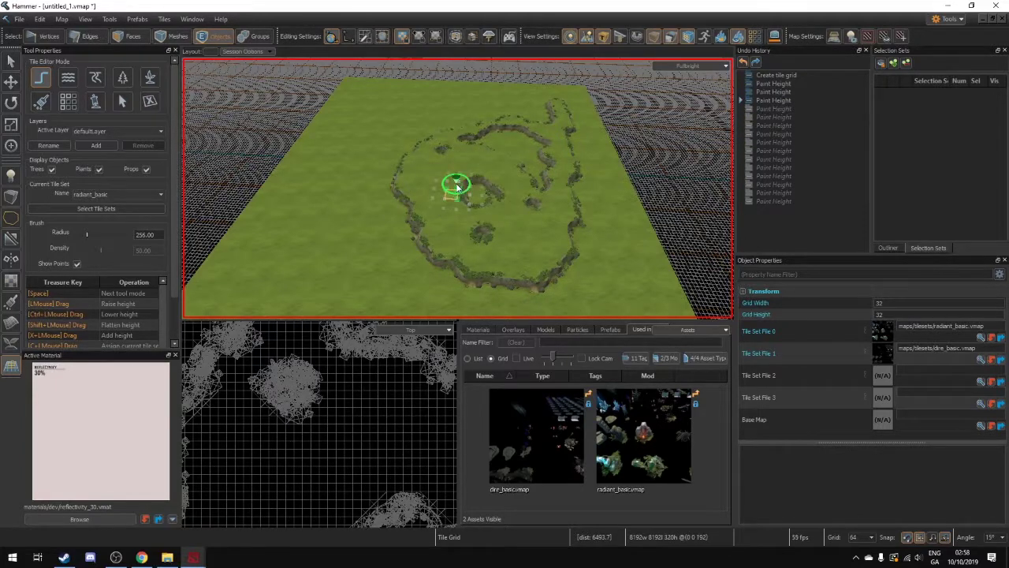
- Redo several undone Paint Height strokes, and step back through them again
key(ctrl+y)
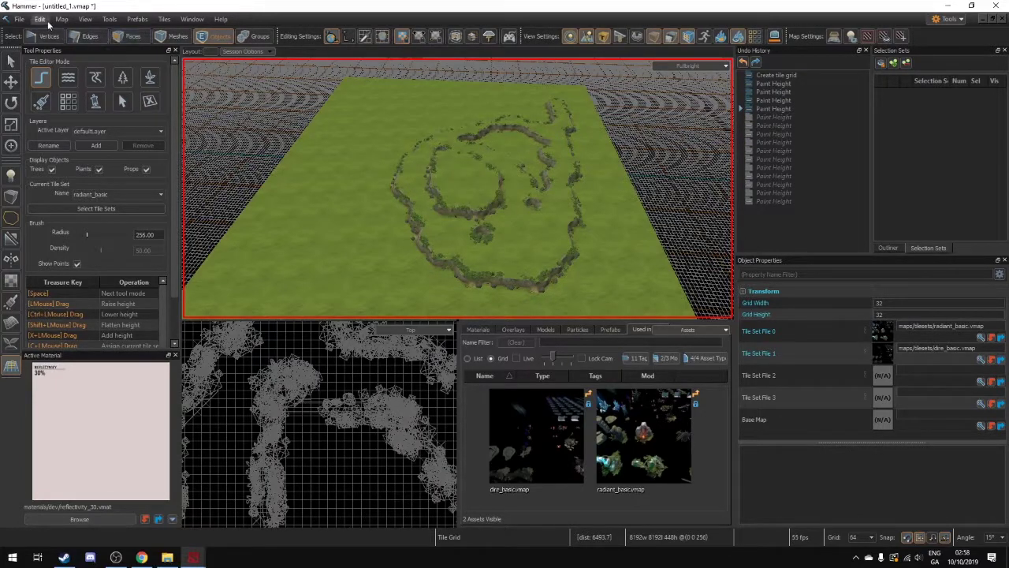
click(41, 20)
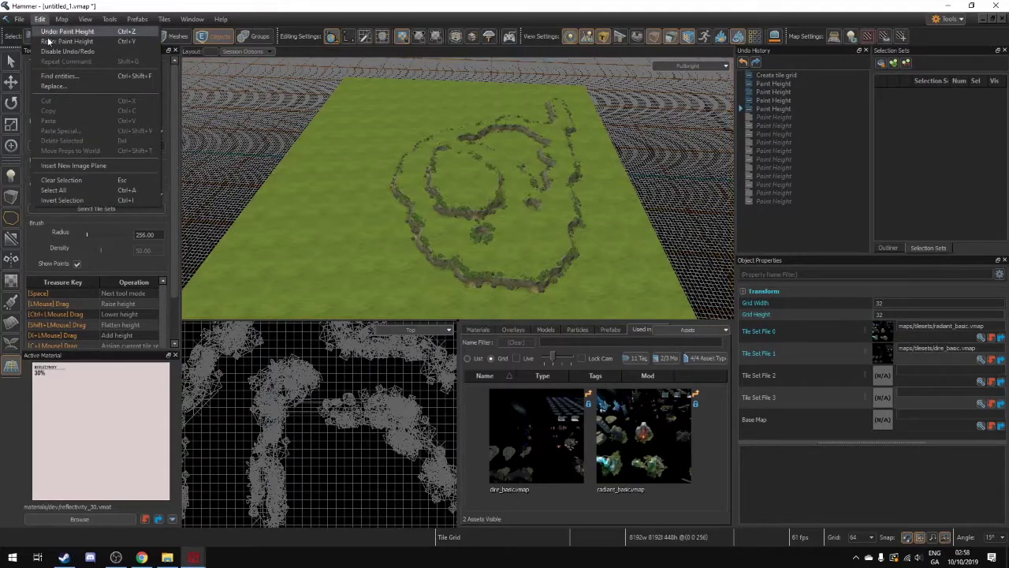
click(52, 41)
click(55, 41)
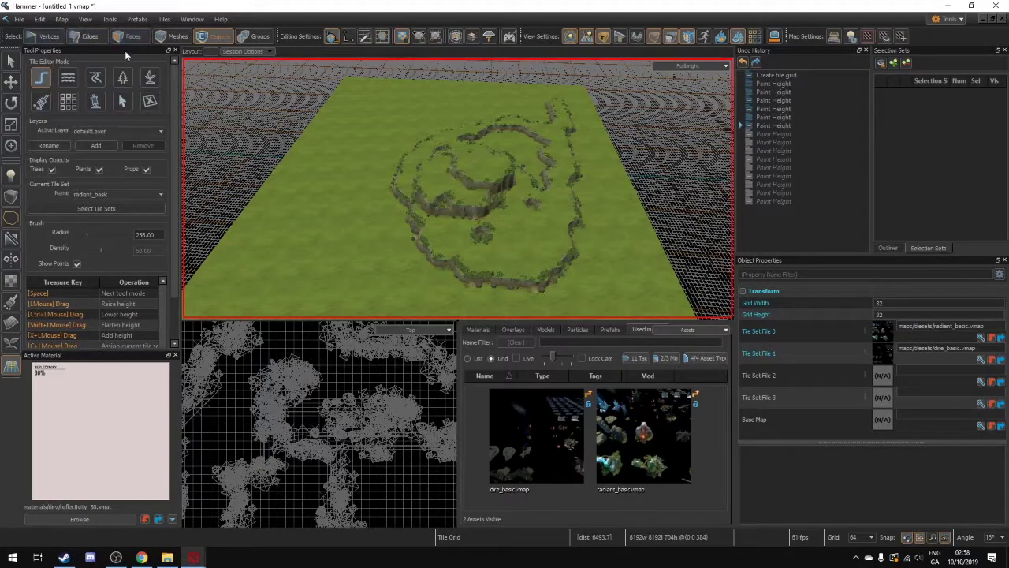
key(ctrl+z)
key(ctrl+z)
key(ctrl+z)
key(ctrl+z)
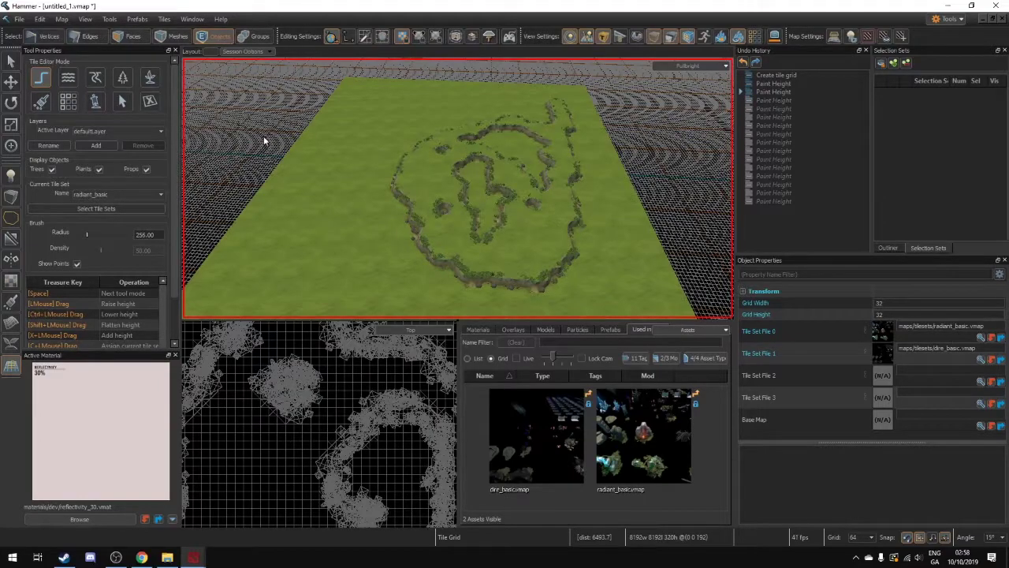
- Lower the inner and far-side parts of the painted hill to the surrounding ground level
mouse_move(395, 157)
right_down()
mouse_move(354, 194)
mouse_move(386, 259)
mouse_move(202, 282)
mouse_move(353, 147)
mouse_move(374, 190)
mouse_move(426, 139)
mouse_move(367, 163)
right_up()
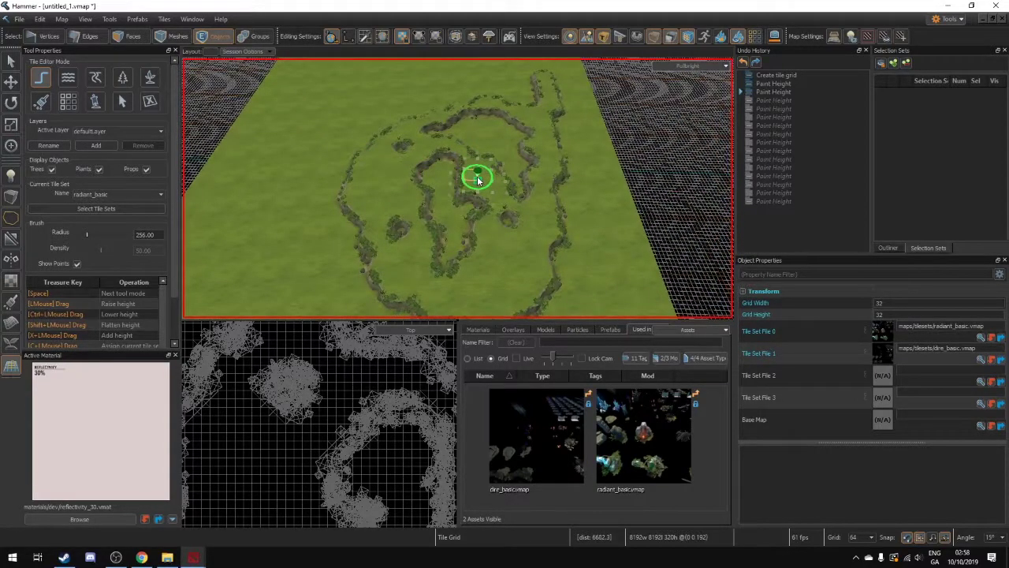
key(ctrl)
mouse_move(477, 180)
ctrl+mouse_down()
mouse_move(491, 171)
mouse_move(401, 168)
mouse_move(403, 211)
mouse_move(418, 180)
mouse_move(373, 186)
mouse_move(379, 197)
mouse_move(361, 216)
mouse_move(352, 181)
mouse_move(365, 140)
mouse_move(405, 165)
mouse_move(387, 118)
mouse_move(418, 168)
mouse_move(412, 124)
mouse_move(424, 162)
mouse_move(418, 124)
mouse_move(439, 118)
mouse_move(446, 167)
mouse_move(461, 103)
mouse_move(484, 96)
mouse_move(499, 165)
mouse_move(482, 160)
mouse_move(465, 175)
mouse_move(489, 201)
mouse_move(473, 225)
ctrl+mouse_up()
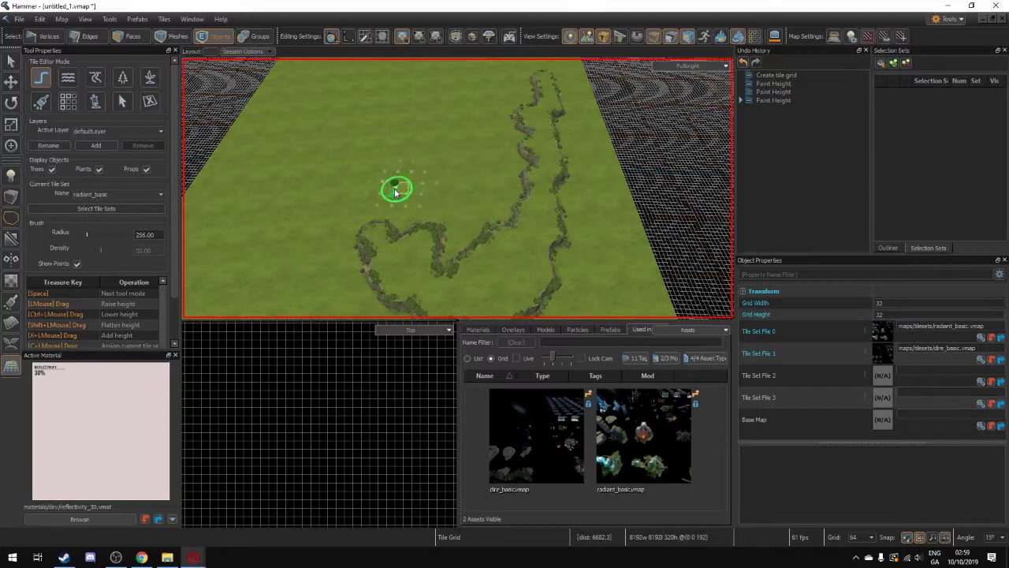
- Shrink and enlarge the terrain brush several times, leaving its radius at 1000
middle_drag(388, 185, 416, 185)
scroll(386, 184, up, 6)
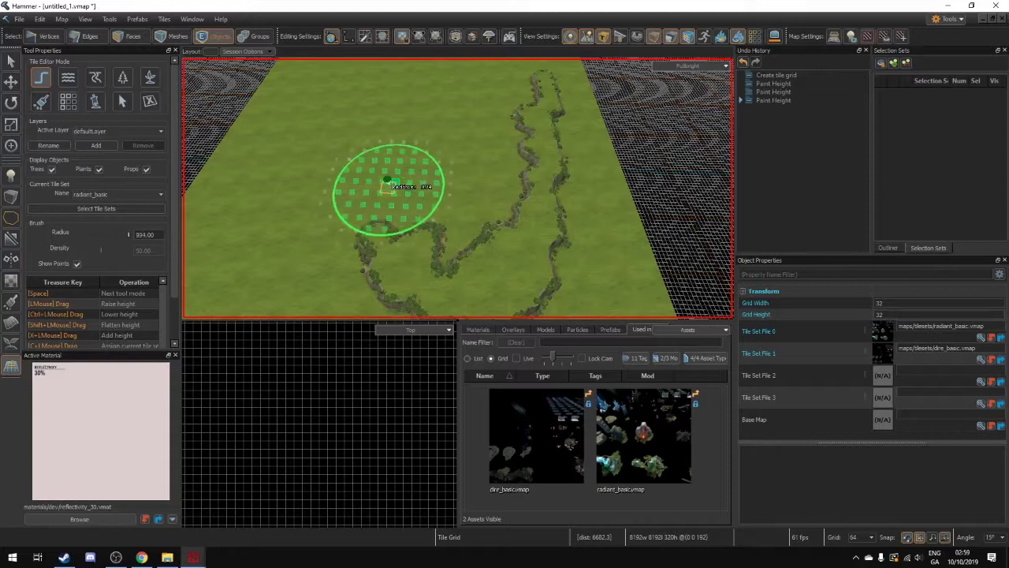
scroll(387, 186, down, 12)
scroll(385, 183, up, 9)
drag(109, 232, 130, 233)
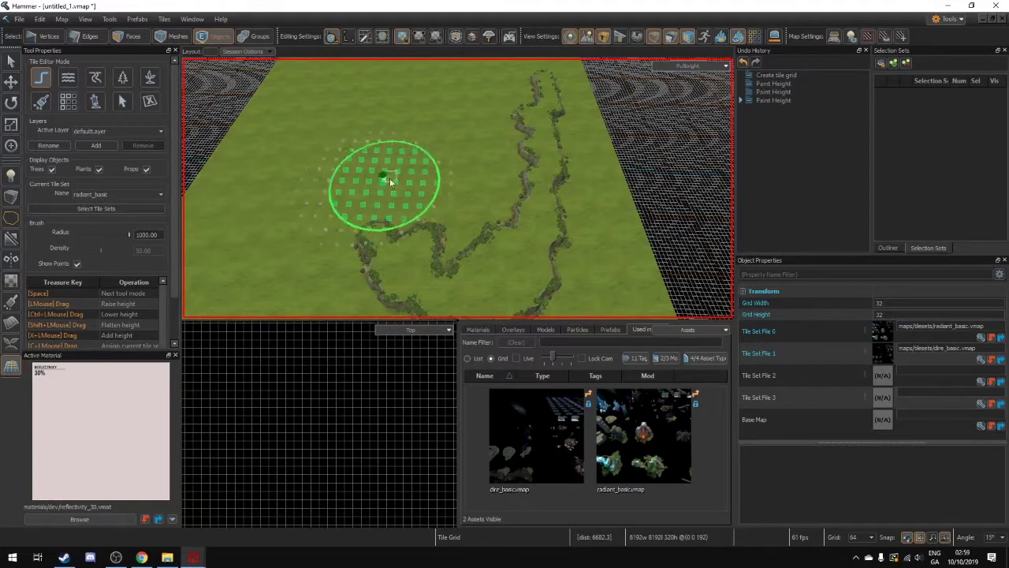
scroll(398, 169, down, 4)
scroll(404, 163, up, 4)
scroll(403, 163, down, 10)
scroll(403, 163, up, 9)
scroll(403, 163, down, 10)
scroll(402, 160, up, 9)
scroll(402, 160, down, 10)
scroll(402, 160, up, 9)
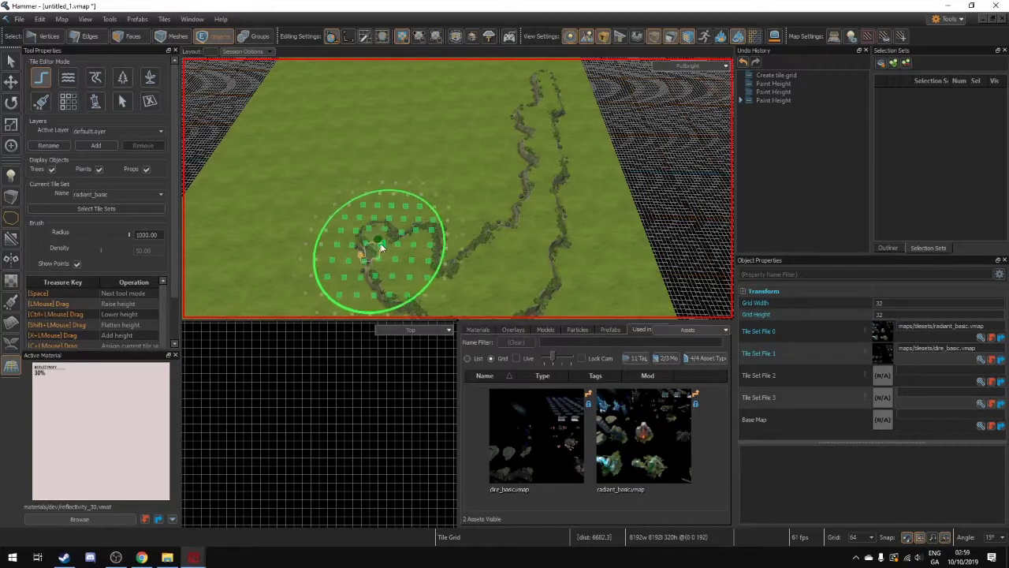
- Lower the remaining raised terrain and dig a pit in the middle with the large brush, and undo both strokes
key(ctrl)
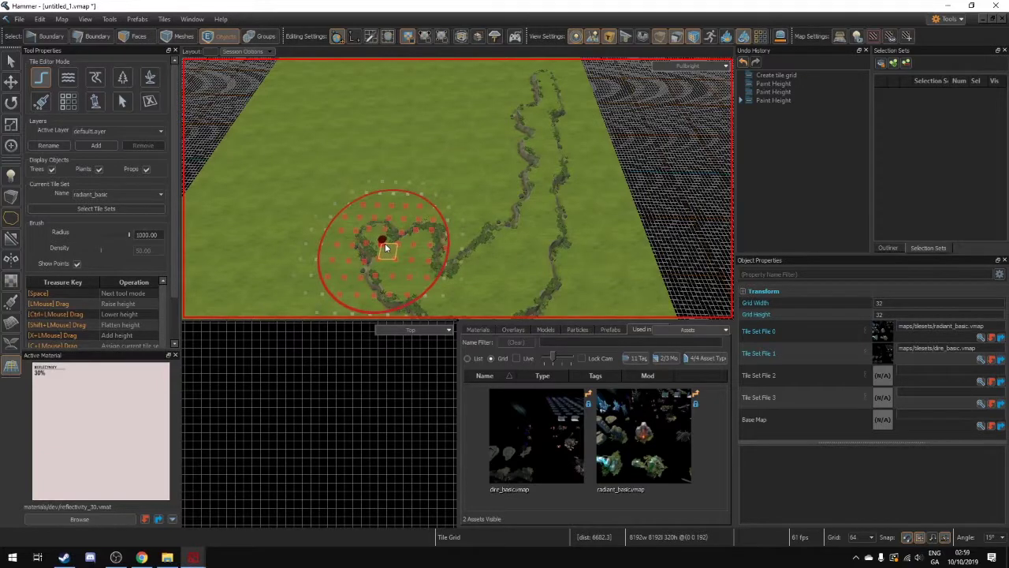
mouse_move(385, 246)
ctrl+mouse_down()
mouse_move(512, 276)
mouse_move(539, 99)
ctrl+mouse_up()
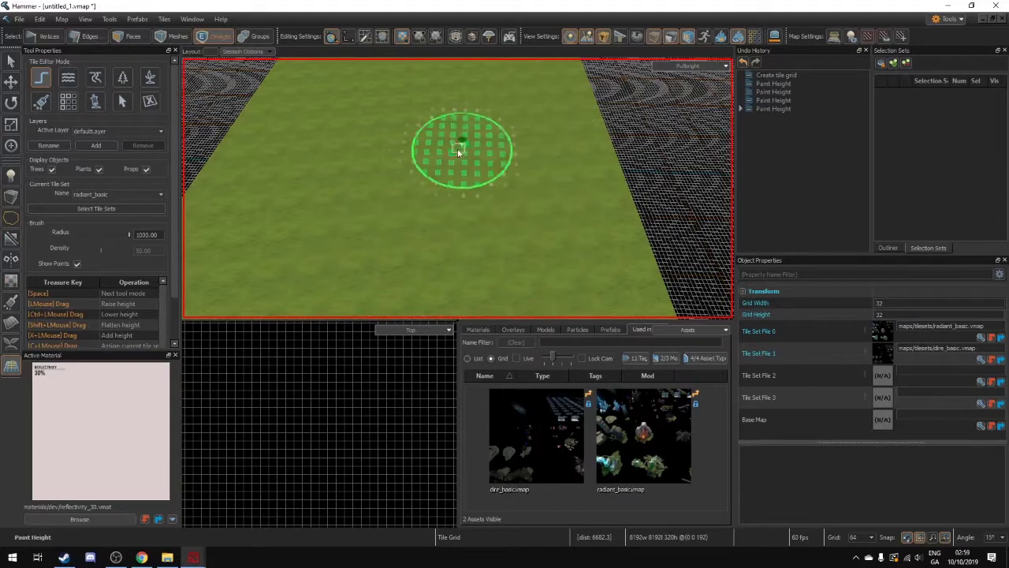
ctrl+drag(459, 148, 374, 201)
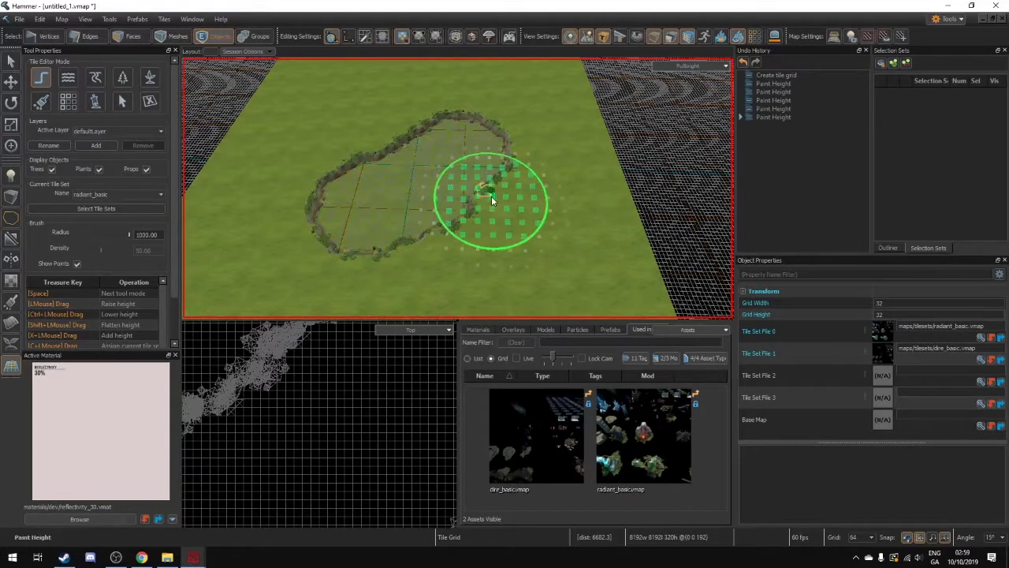
key(ctrl+z)
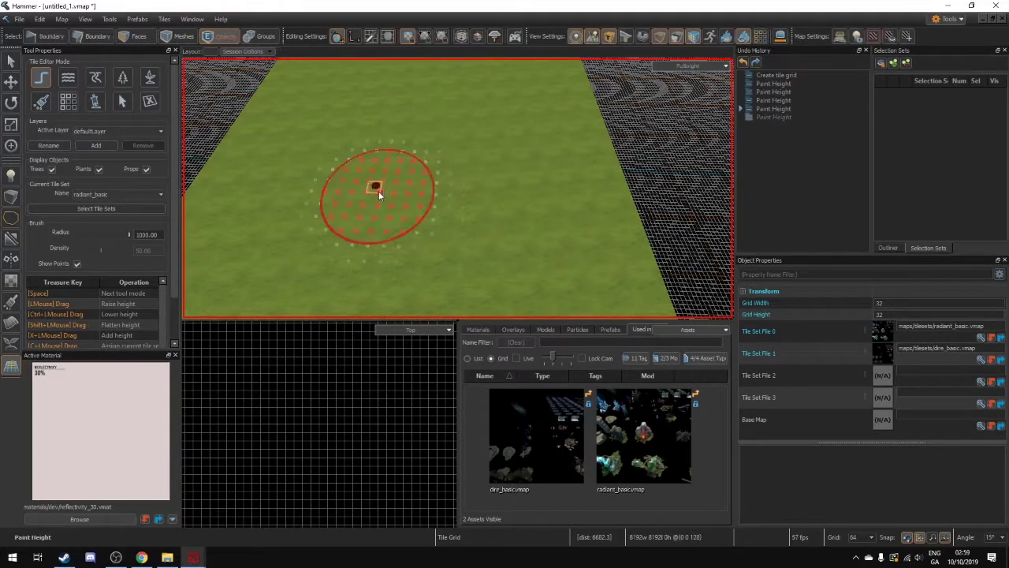
key(ctrl+z)
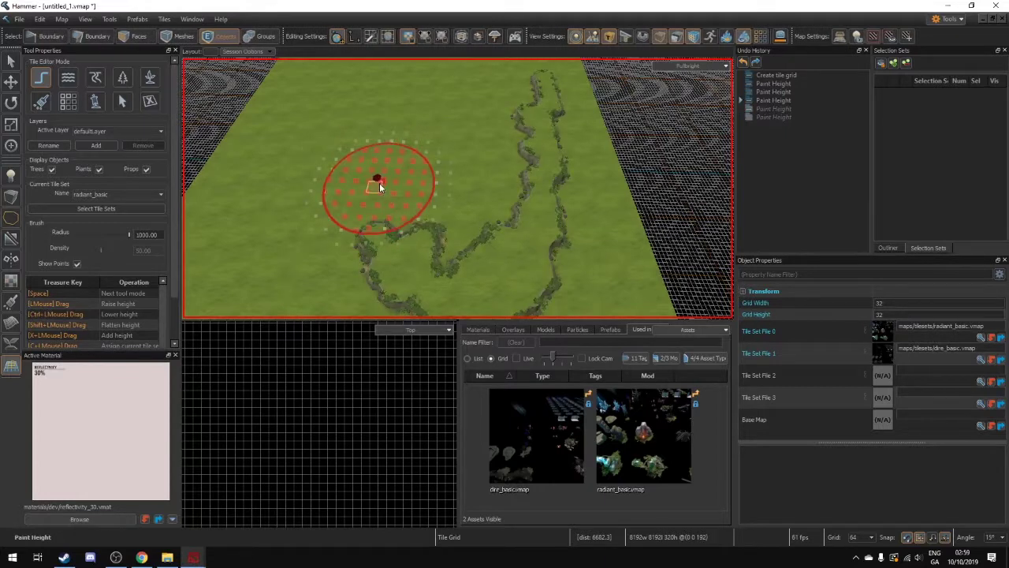
- Lower the leftover raised terrain until the tile grid is flat, undoing the stroke that digs below ground level
mouse_move(379, 183)
ctrl+mouse_down()
mouse_move(388, 221)
mouse_move(425, 257)
mouse_move(486, 267)
mouse_move(527, 243)
mouse_move(537, 111)
ctrl+mouse_up()
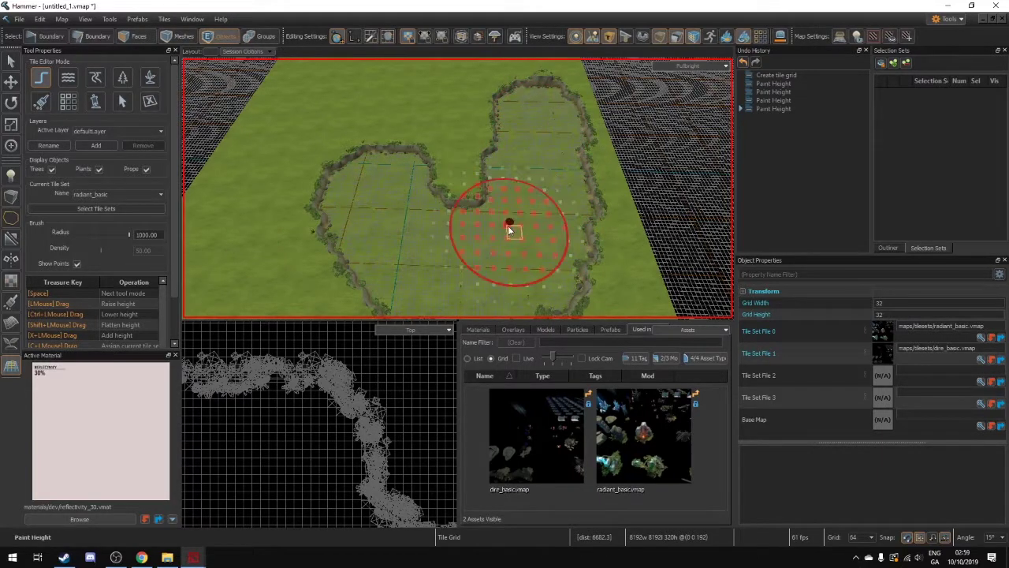
key(ctrl+z)
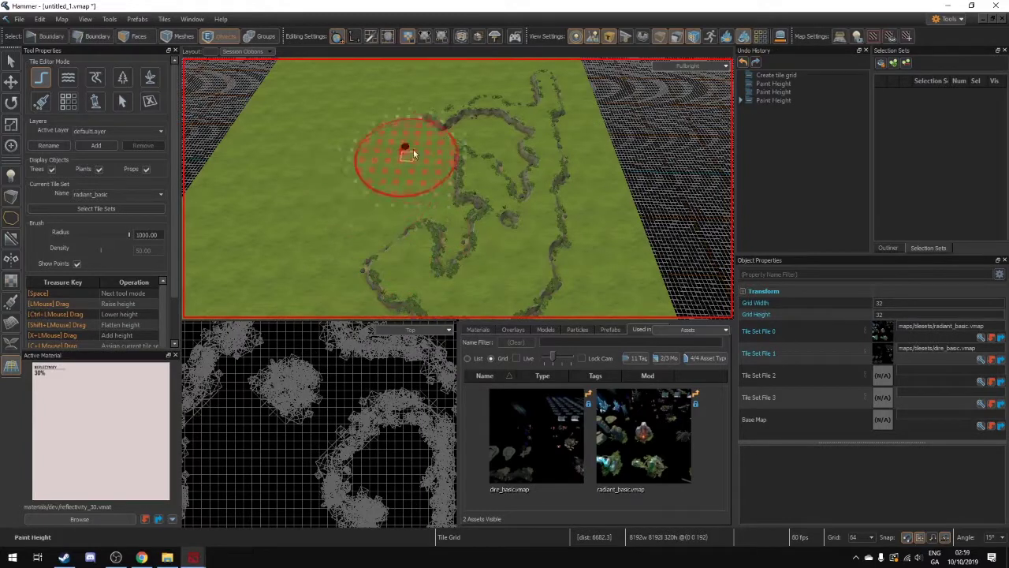
mouse_move(422, 148)
ctrl+mouse_down()
mouse_move(531, 97)
mouse_move(546, 110)
mouse_move(414, 304)
mouse_move(475, 175)
ctrl+mouse_up()
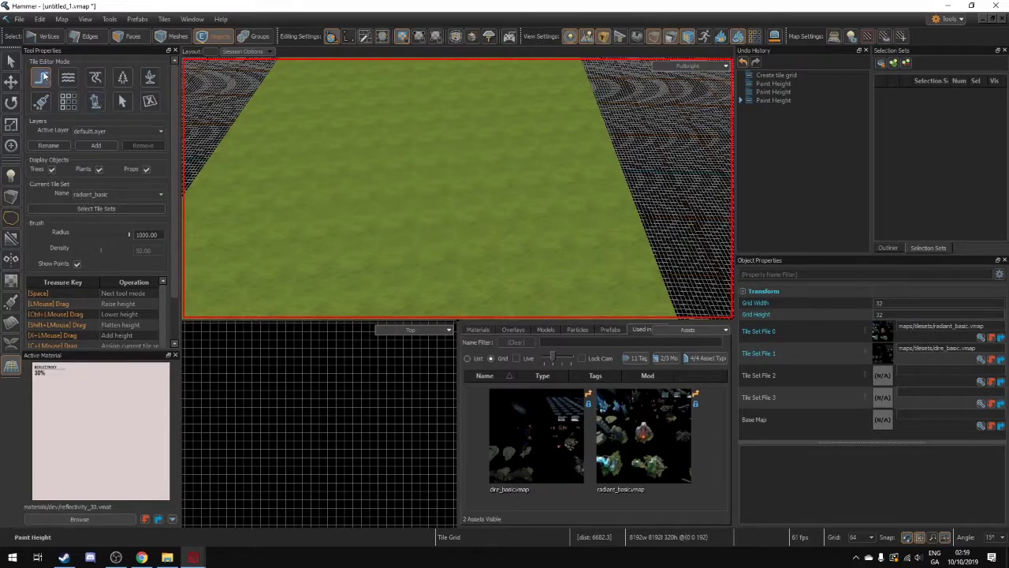
- Set the terrain brush radius to 239 and raise a closed ridge running around the tile grid near its edges
middle_drag(621, 132, 593, 123)
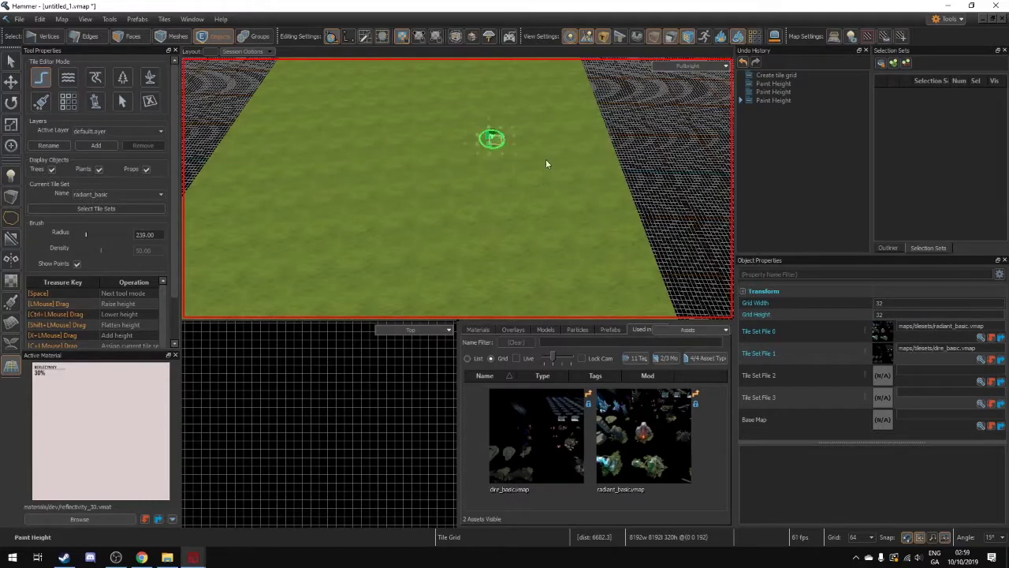
mouse_move(587, 177)
right_down()
mouse_move(621, 229)
mouse_move(606, 210)
right_up()
mouse_move(512, 107)
mouse_down()
mouse_move(459, 97)
mouse_move(270, 156)
mouse_move(304, 311)
mouse_move(529, 241)
mouse_move(522, 119)
mouse_move(481, 106)
mouse_move(257, 121)
mouse_move(257, 246)
mouse_up()
key(ctrl+z)
key(ctrl+z)
right_drag(349, 216, 458, 188)
right_drag(340, 252, 372, 225)
mouse_move(468, 113)
mouse_down()
mouse_move(364, 110)
mouse_move(281, 212)
mouse_move(327, 306)
mouse_move(541, 300)
mouse_move(579, 205)
mouse_move(500, 117)
mouse_move(419, 104)
mouse_up()
alt+drag(486, 135, 465, 135)
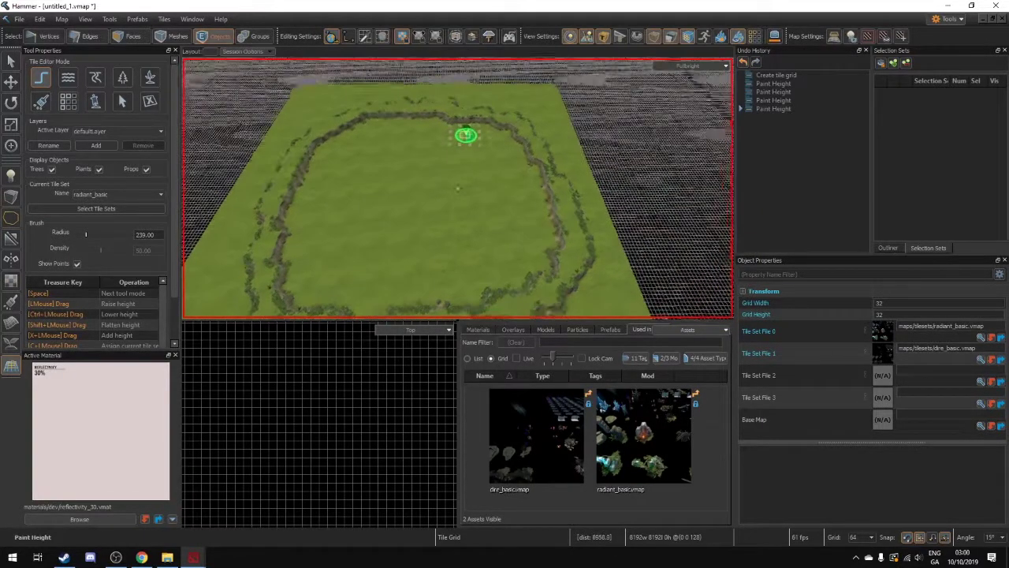
mouse_move(464, 135)
right_down()
mouse_move(453, 108)
mouse_move(491, 108)
mouse_move(483, 139)
right_up()
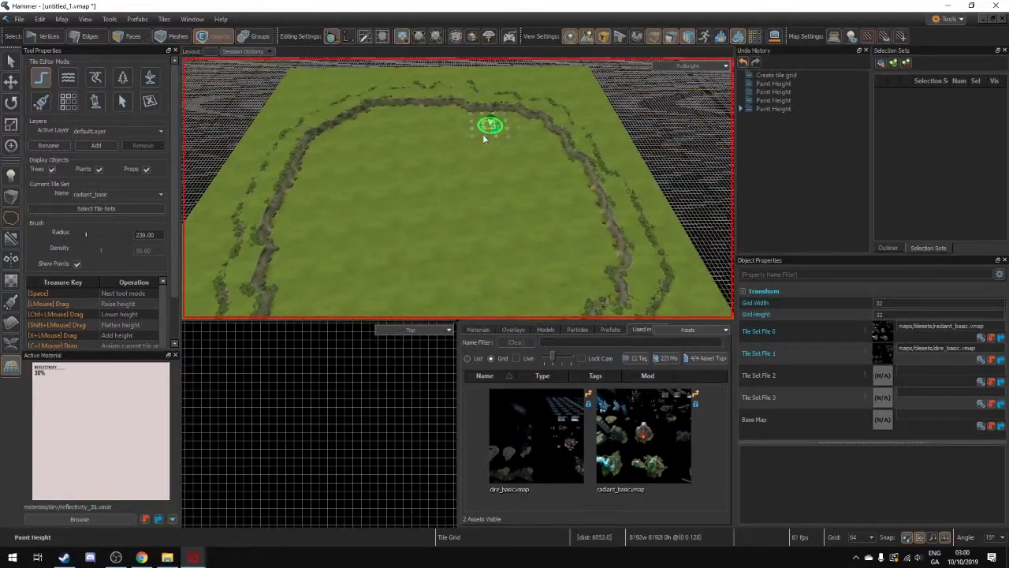
- Paint pine_summer trees along several stretches of the ridge and in a small cluster inside the enclosed area
click(122, 78)
mouse_move(288, 135)
mouse_down()
mouse_move(322, 191)
mouse_move(266, 211)
mouse_up()
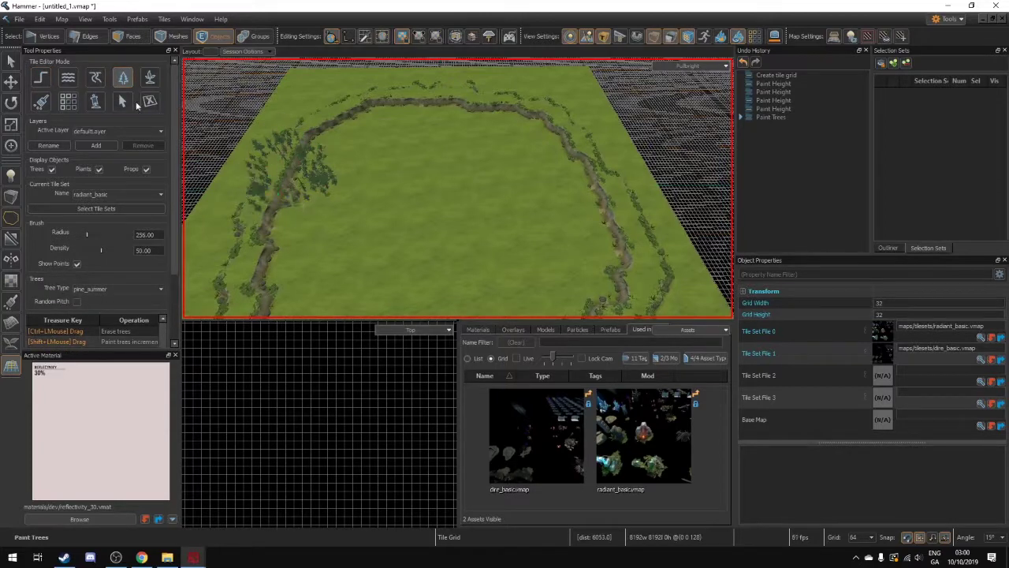
drag(299, 130, 298, 197)
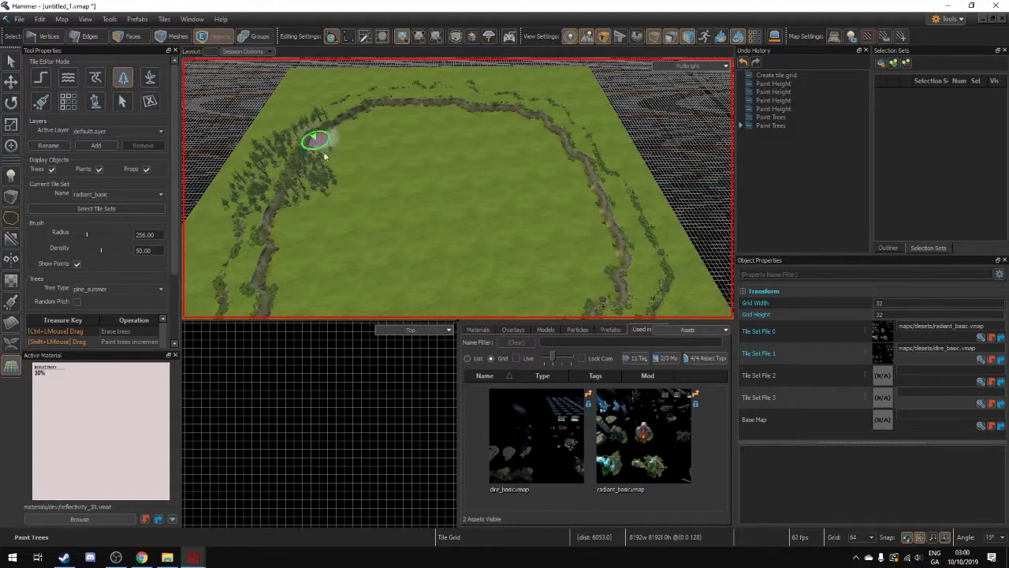
mouse_move(323, 147)
mouse_down()
mouse_move(420, 99)
mouse_move(478, 102)
mouse_move(613, 214)
mouse_move(642, 226)
mouse_move(638, 252)
mouse_move(612, 281)
mouse_move(578, 276)
mouse_up()
mouse_move(577, 275)
right_down()
mouse_move(635, 307)
mouse_move(538, 275)
right_up()
mouse_move(365, 250)
mouse_down()
mouse_move(378, 243)
mouse_move(371, 207)
mouse_up()
right_drag(371, 207, 399, 255)
click(500, 183)
click(466, 186)
drag(472, 169, 518, 157)
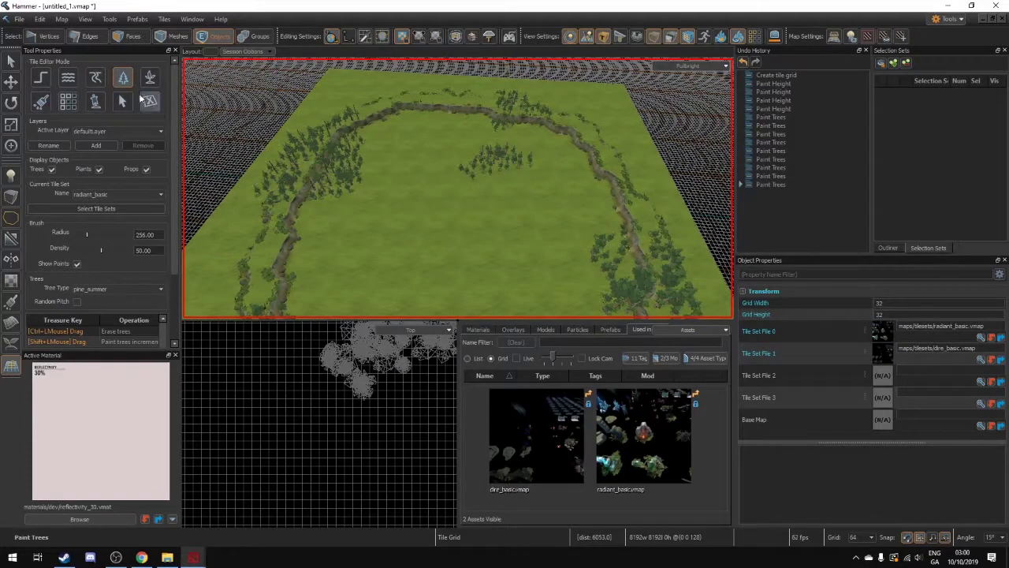
- Paint a wide path with the 256-radius brush over the ridge's far corner
click(95, 78)
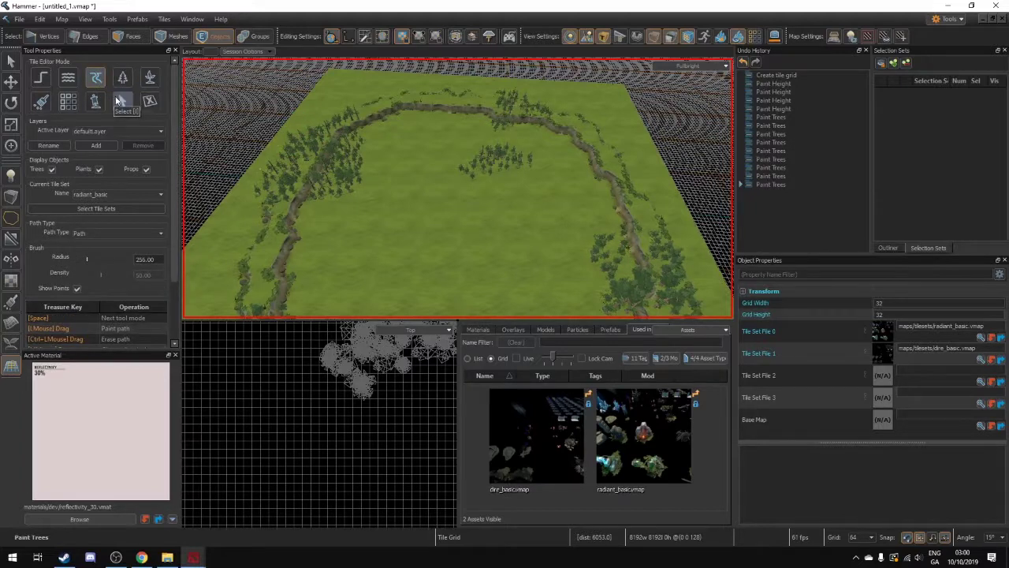
mouse_move(321, 143)
right_down()
mouse_move(465, 91)
mouse_move(426, 158)
right_up()
mouse_move(455, 160)
mouse_down()
mouse_move(500, 194)
mouse_move(420, 155)
mouse_up()
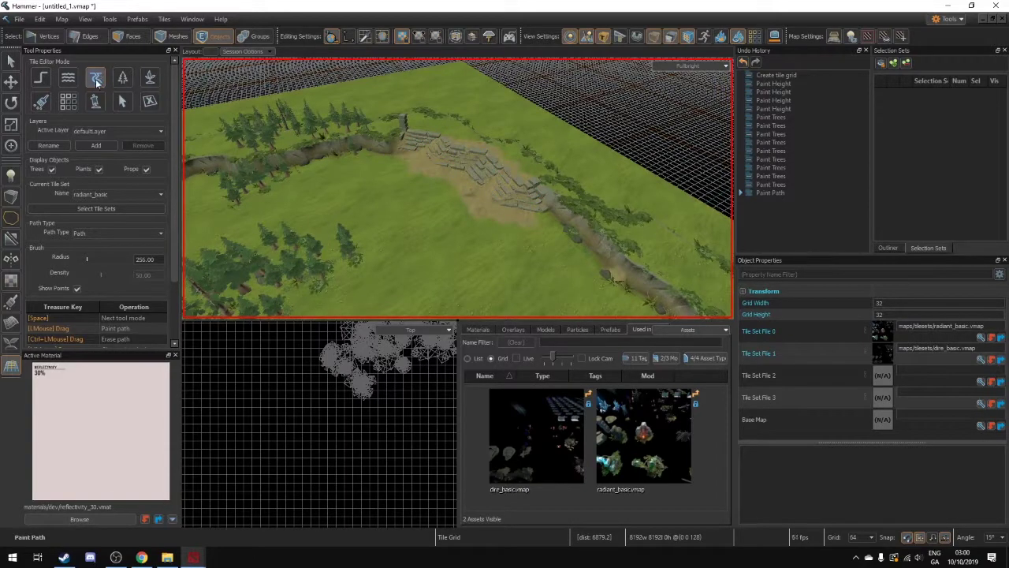
- Try extending the path through the tree cluster and onto the ground behind the ridge, and undo all path strokes
mouse_move(382, 156)
right_down()
mouse_move(451, 139)
mouse_move(412, 162)
right_up()
drag(497, 171, 300, 232)
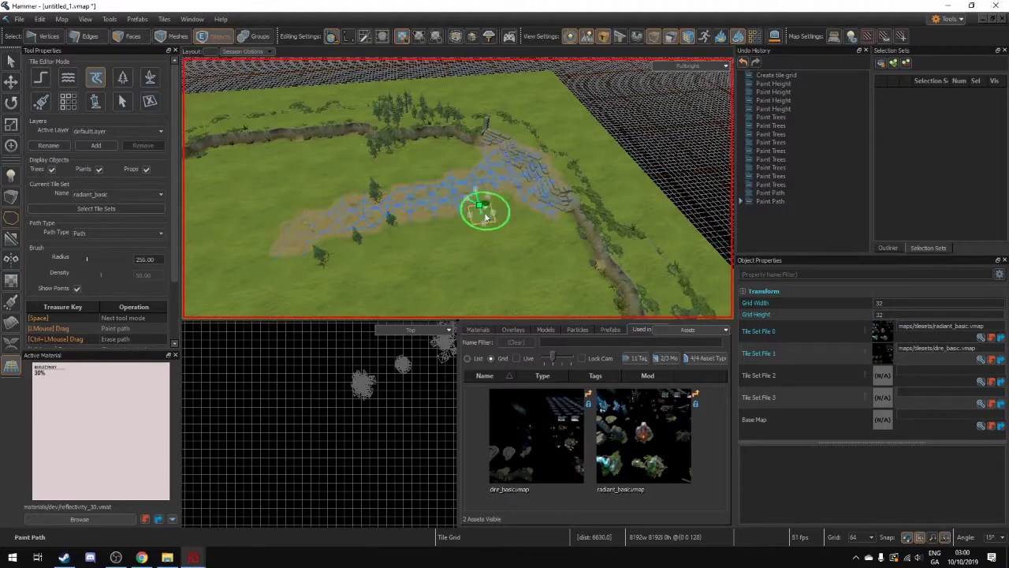
key(ctrl+z)
mouse_move(505, 188)
mouse_down()
mouse_move(526, 136)
mouse_move(559, 138)
mouse_up()
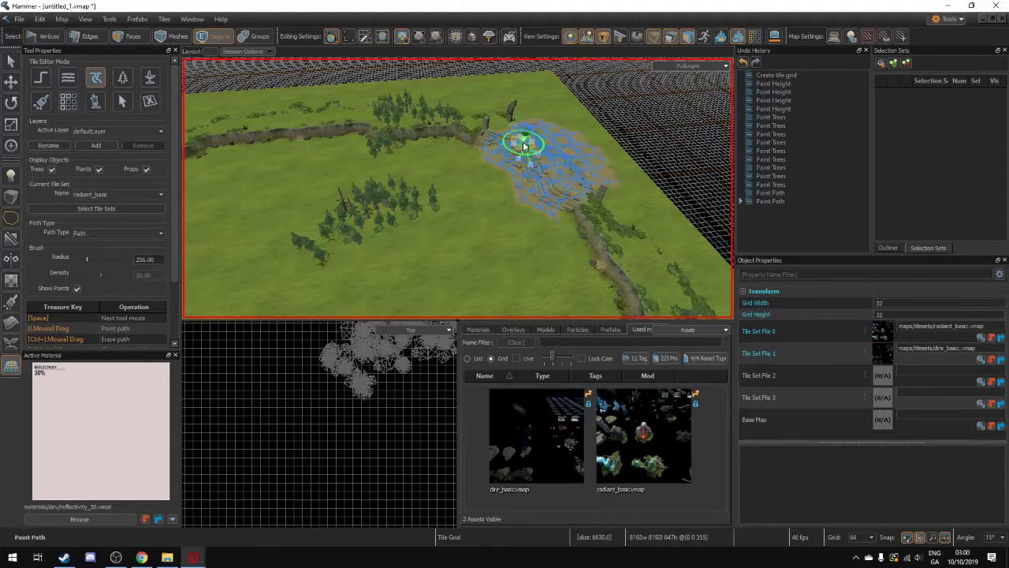
key(ctrl+z)
key(ctrl+z)
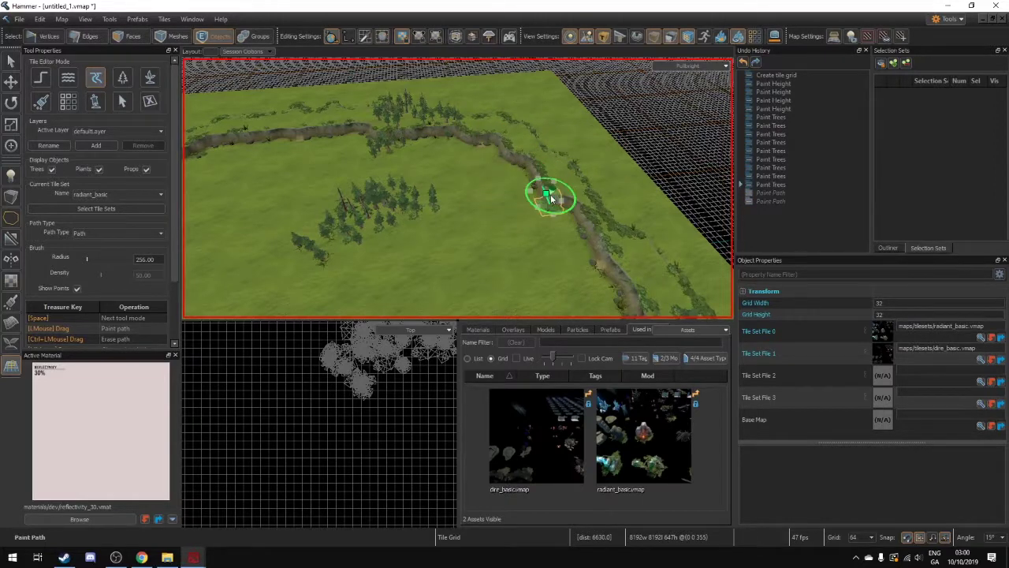
- Set the path brush radius to 32 and paint a narrow path along the ridge's far corner with a short branch inward
click(558, 200)
mouse_move(541, 183)
mouse_down()
mouse_move(487, 153)
mouse_move(536, 171)
mouse_move(492, 135)
mouse_move(466, 135)
mouse_move(505, 148)
mouse_move(475, 144)
mouse_up()
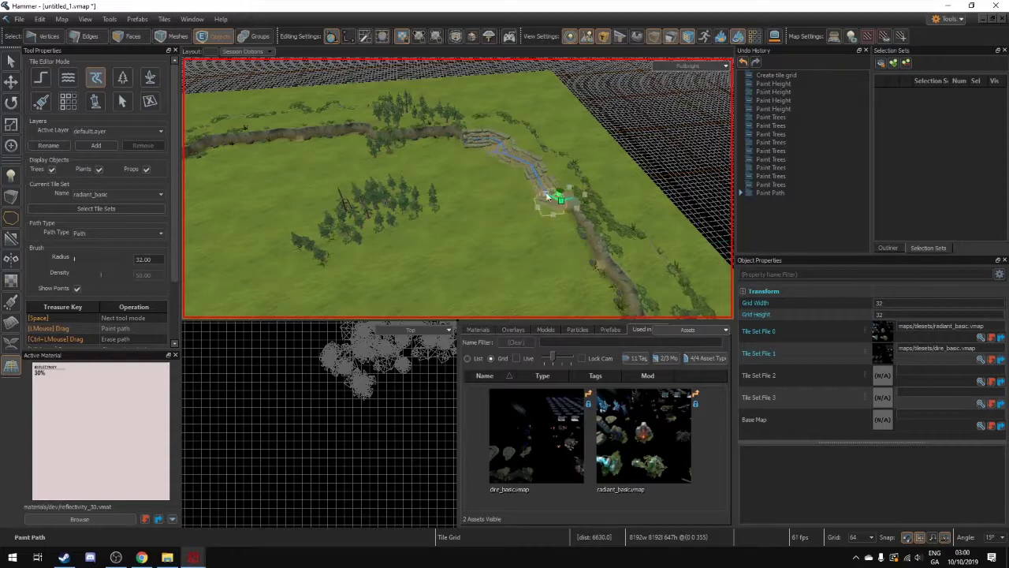
drag(528, 187, 497, 174)
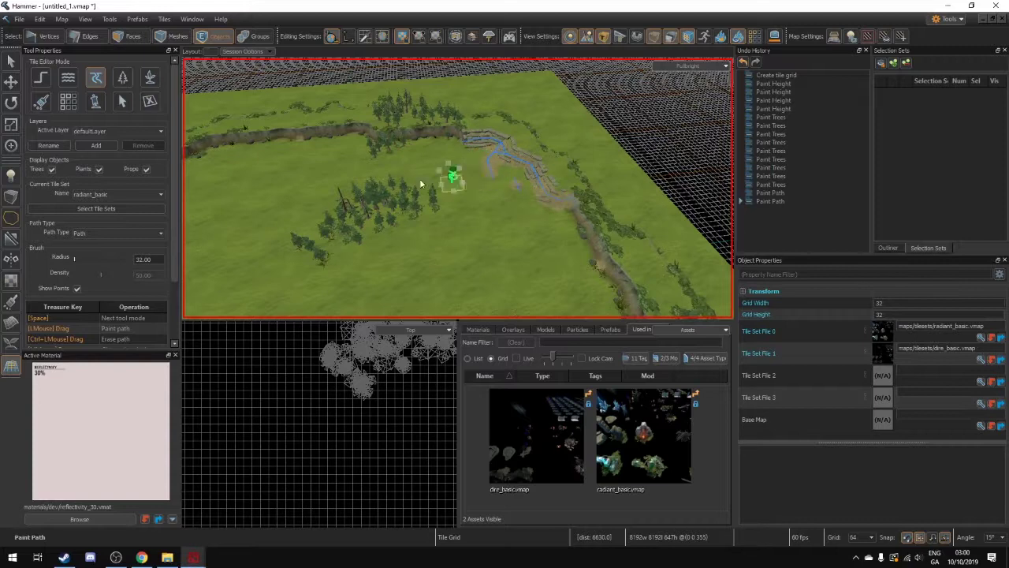
- Try painting a pond in the enclosed area with the 256-radius water brush and path strokes beside it, and undo all of them
click(68, 78)
click(490, 247)
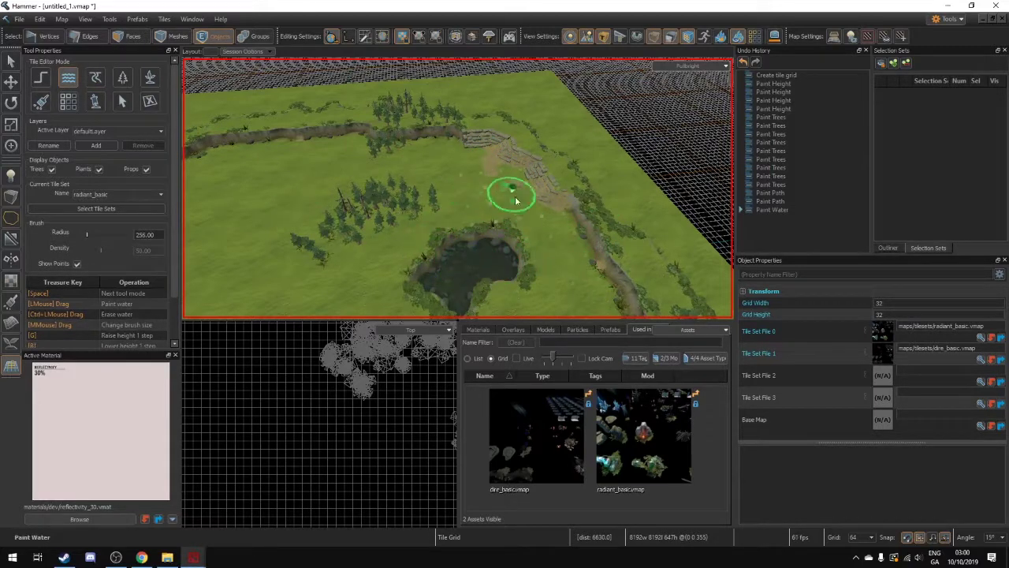
click(96, 77)
click(470, 222)
click(484, 230)
middle_drag(453, 218, 490, 218)
mouse_move(452, 218)
mouse_down()
mouse_move(496, 256)
mouse_move(466, 286)
mouse_move(475, 264)
mouse_up()
key(ctrl+z)
key(ctrl+z)
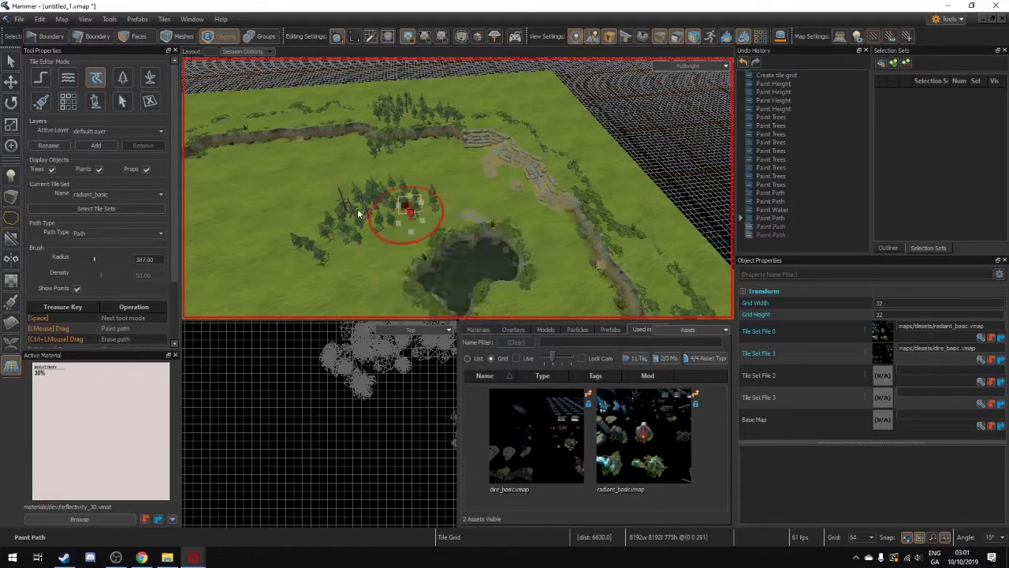
key(ctrl+z)
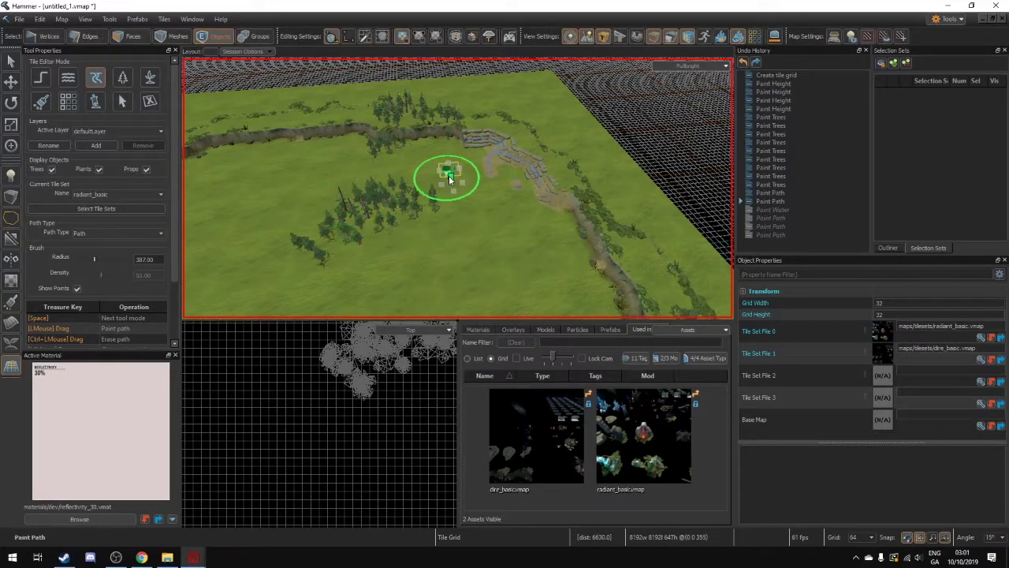
- Replace the tile grid's Tile Set File 0 with radiant_snow_basic.vmap, filtering the available tile sets by "snow"
mouse_move(450, 181)
right_down()
mouse_move(572, 140)
mouse_move(186, 180)
mouse_move(184, 131)
mouse_move(544, 158)
mouse_move(531, 145)
mouse_move(452, 176)
right_up()
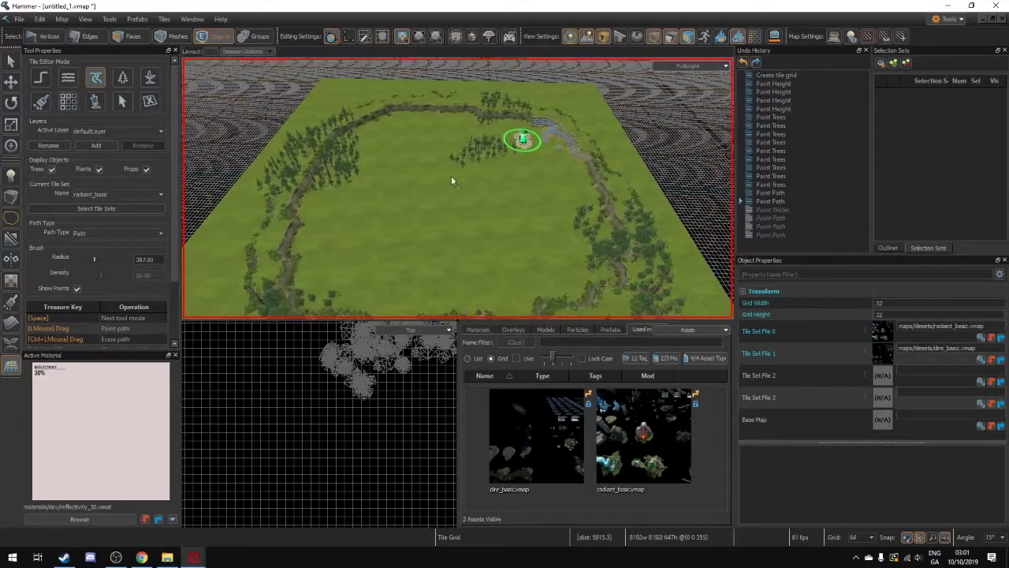
click(98, 211)
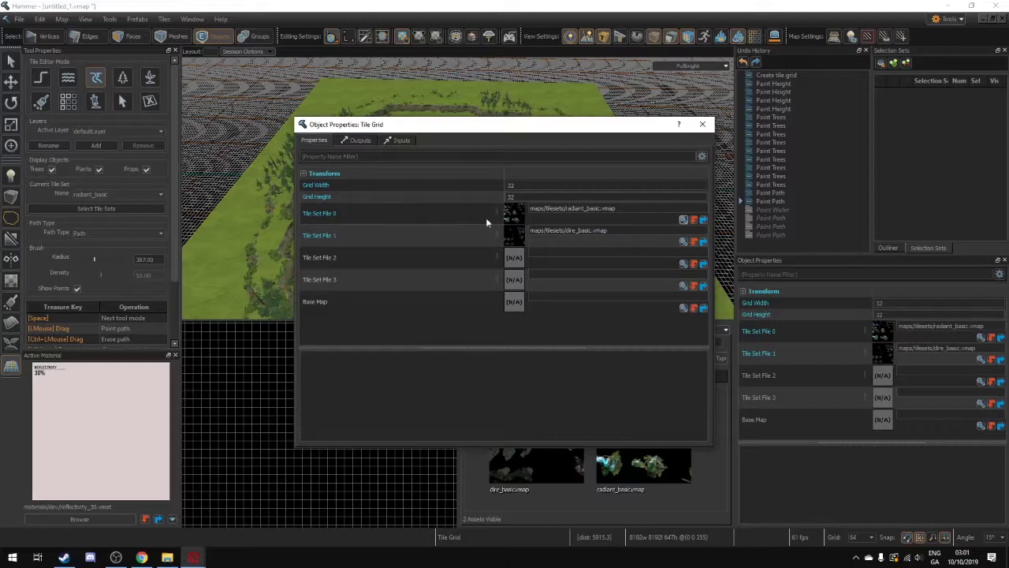
click(683, 221)
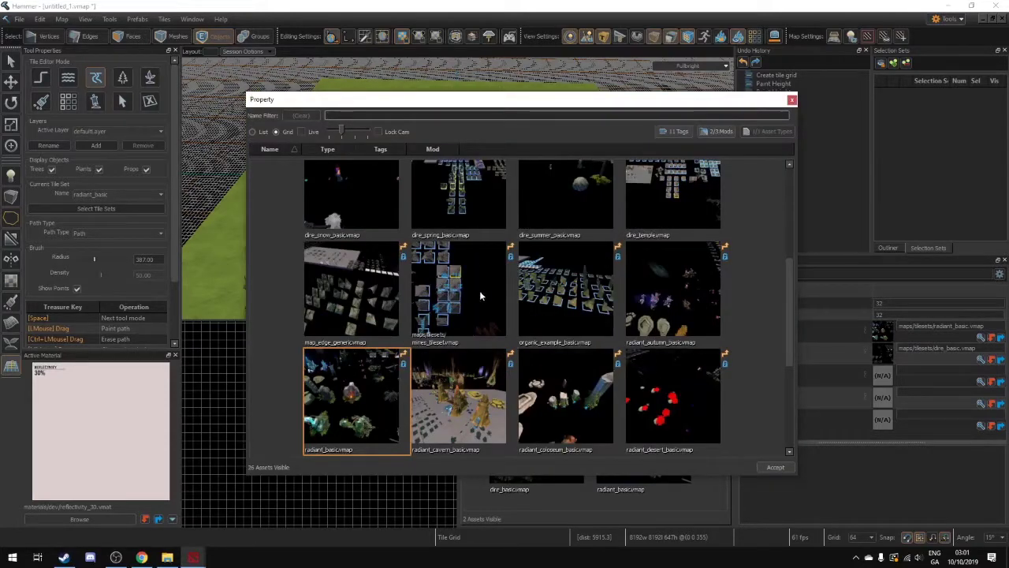
scroll(483, 293, up, 3)
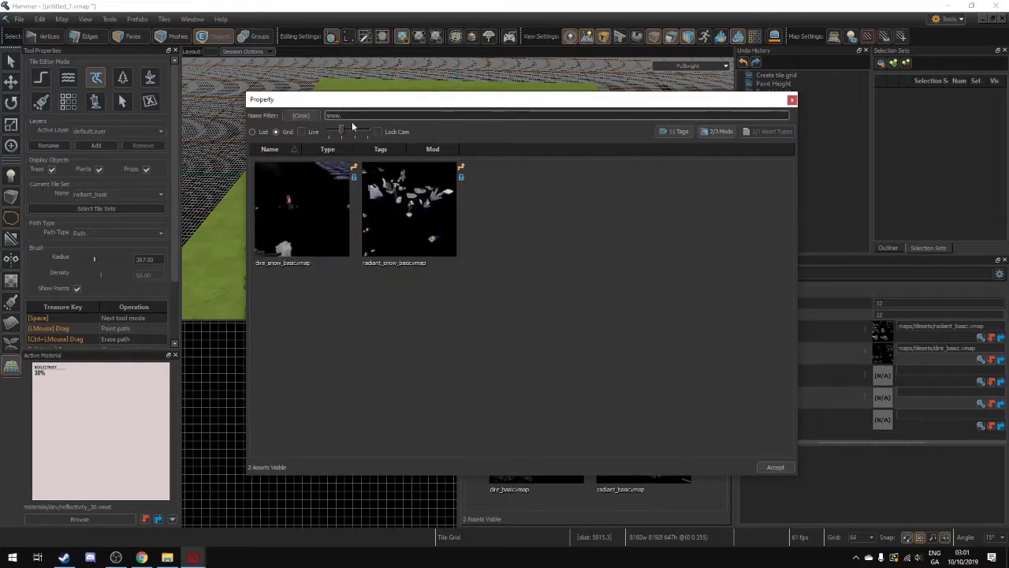
click(434, 216)
drag(473, 103, 665, 132)
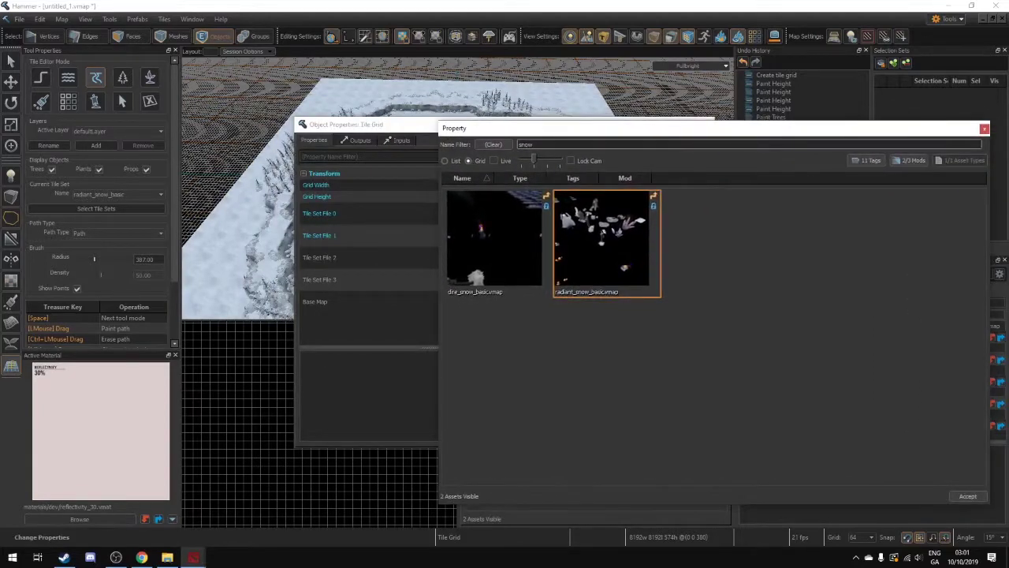
drag(650, 130, 501, 87)
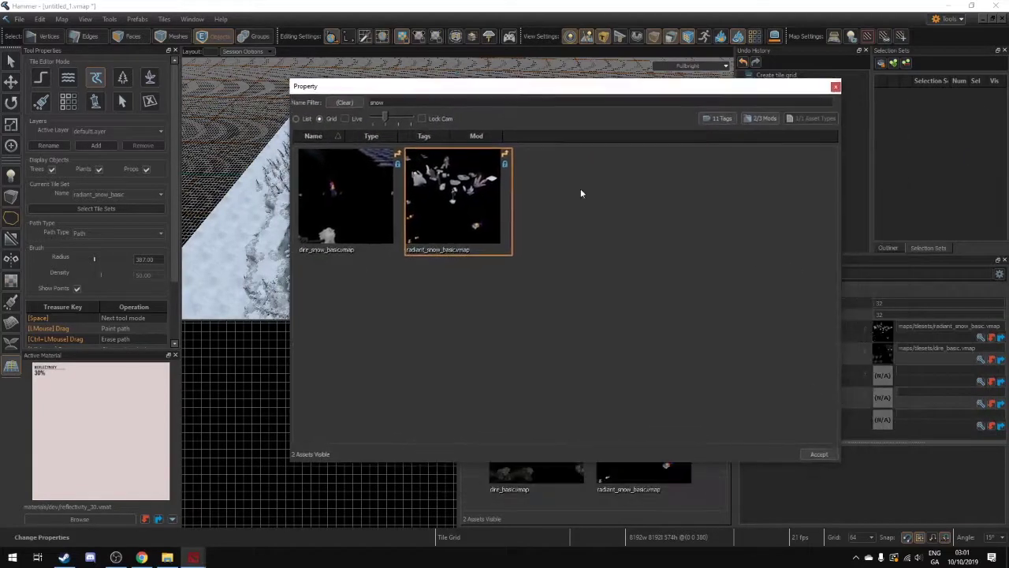
click(819, 455)
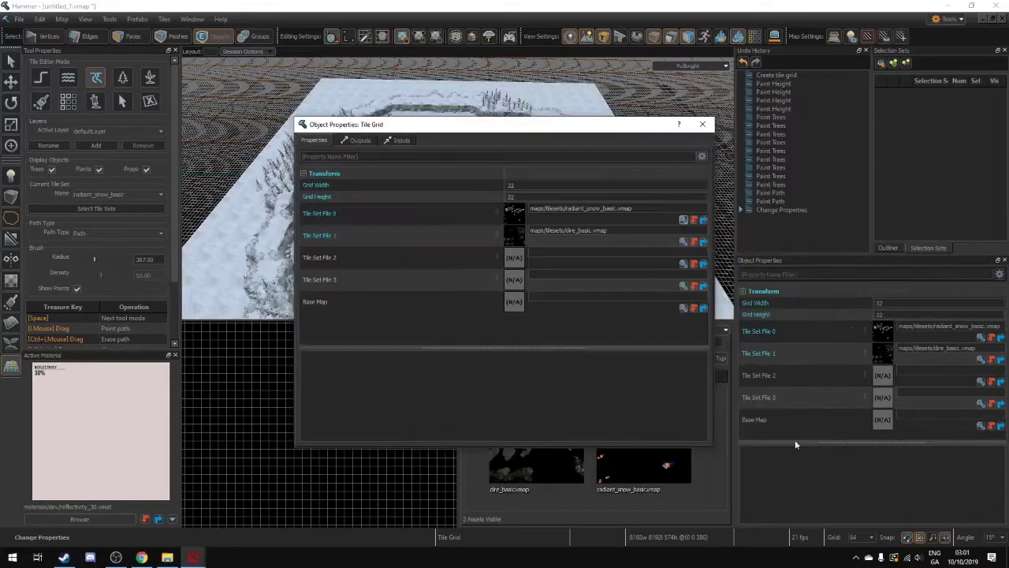
click(702, 126)
- Place the basic_entities.vmap prefab on the snowy ground inside the ridge, in front of the small tree cluster
mouse_move(495, 152)
alt+mouse_down()
mouse_move(392, 133)
mouse_move(486, 139)
mouse_move(490, 160)
alt+mouse_up()
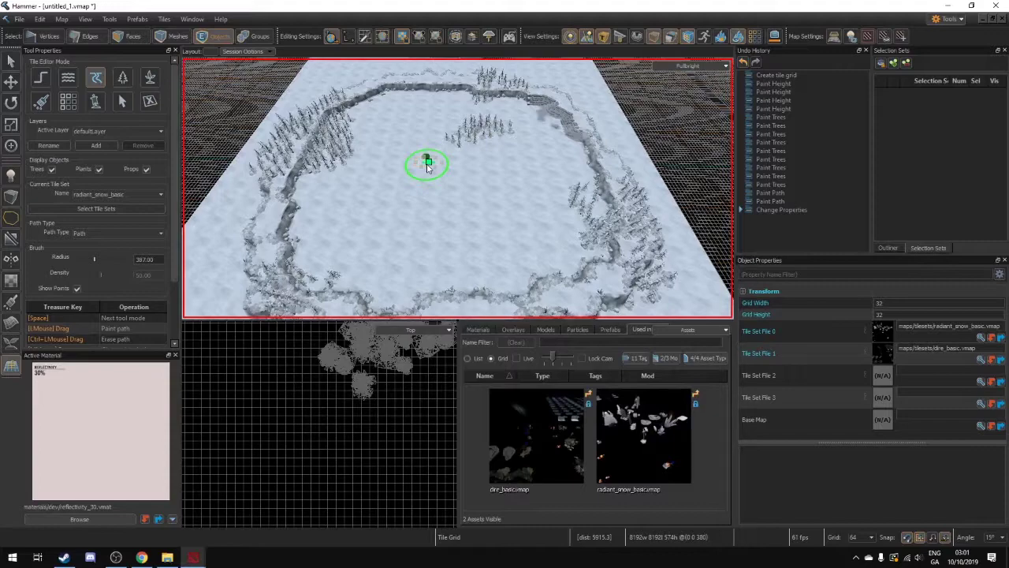
mouse_move(536, 191)
right_down()
mouse_move(594, 217)
mouse_move(611, 293)
mouse_move(566, 263)
mouse_move(565, 295)
right_up()
key(w)
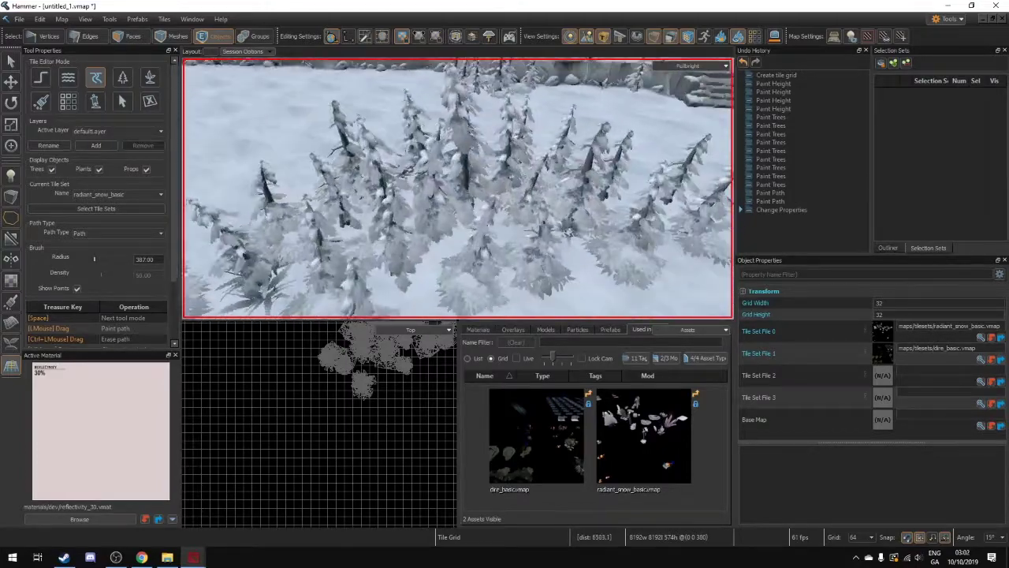
scroll(563, 304, down, 6)
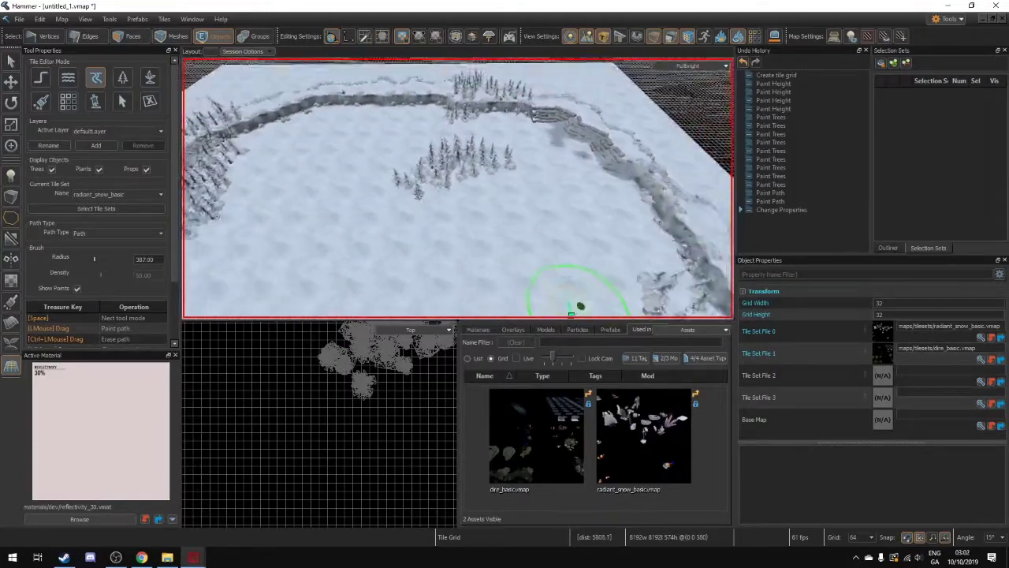
scroll(563, 304, down, 3)
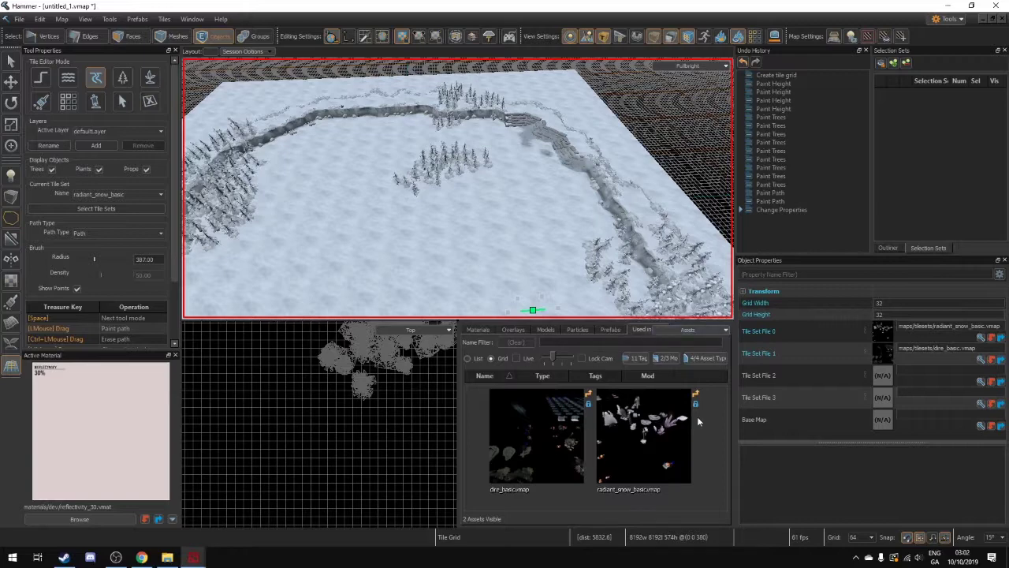
click(610, 329)
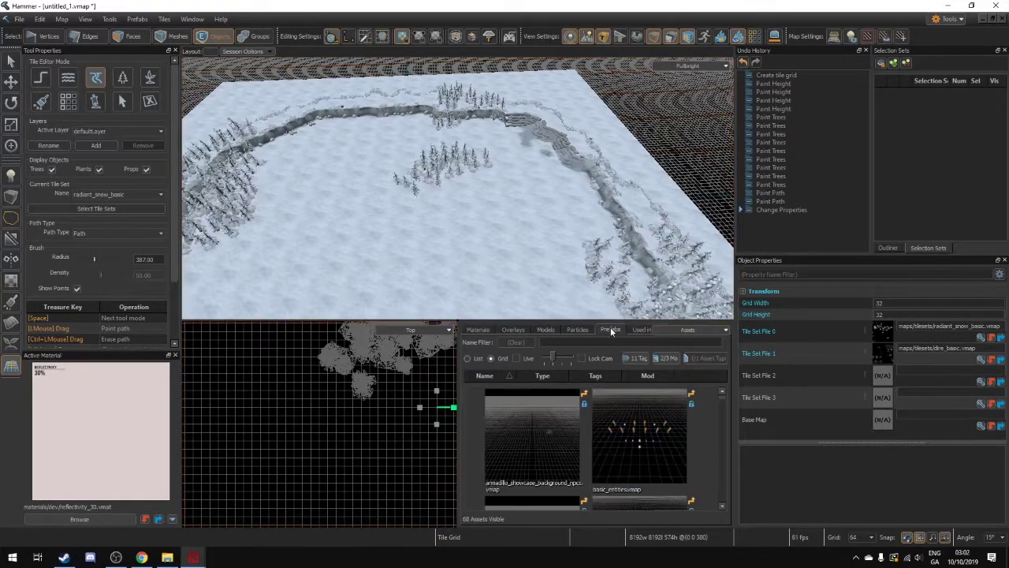
click(640, 449)
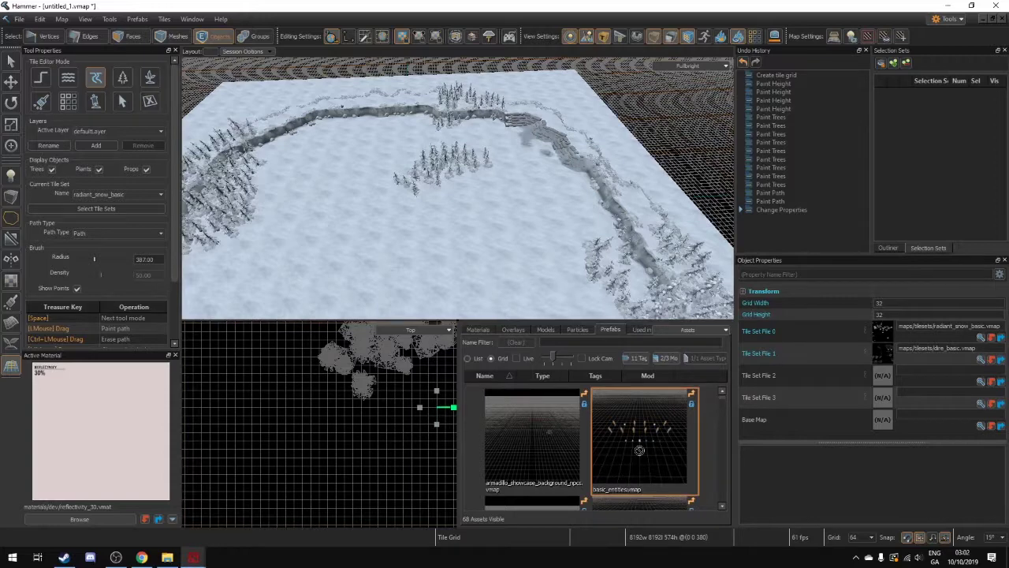
drag(640, 449, 445, 261)
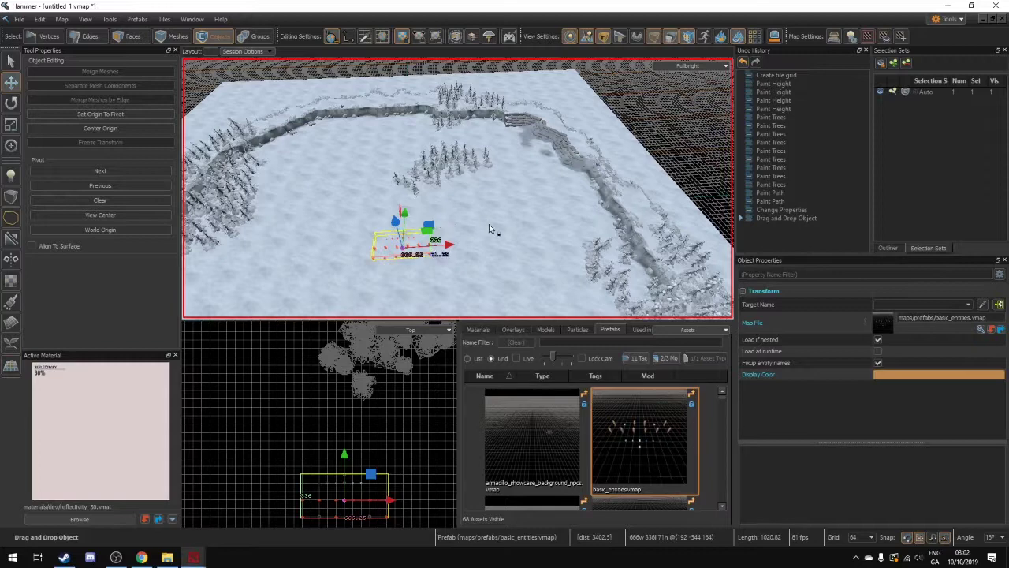
- Start a full compile of the map with minimap creation on load enabled
right_drag(490, 229, 495, 233)
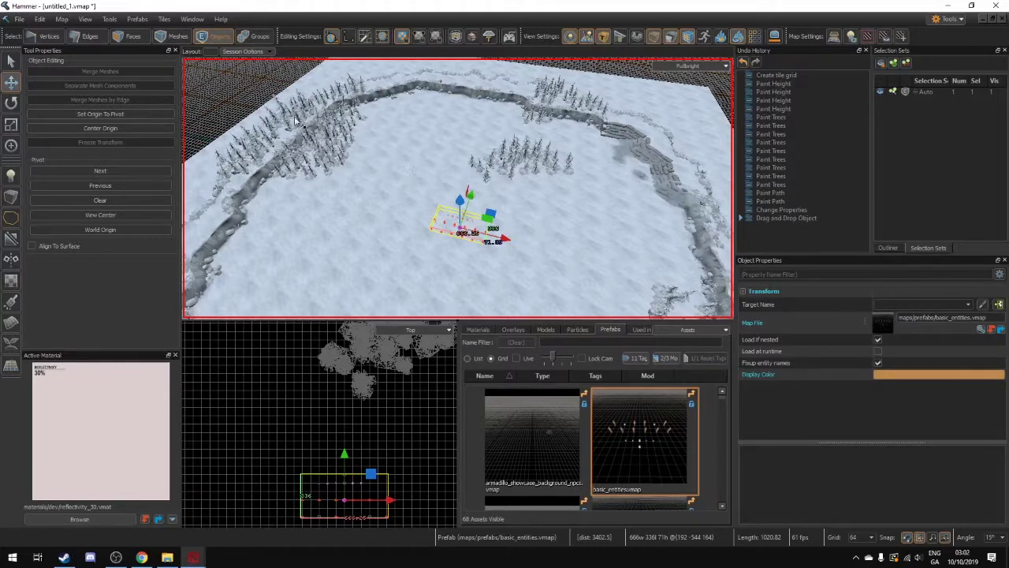
click(19, 18)
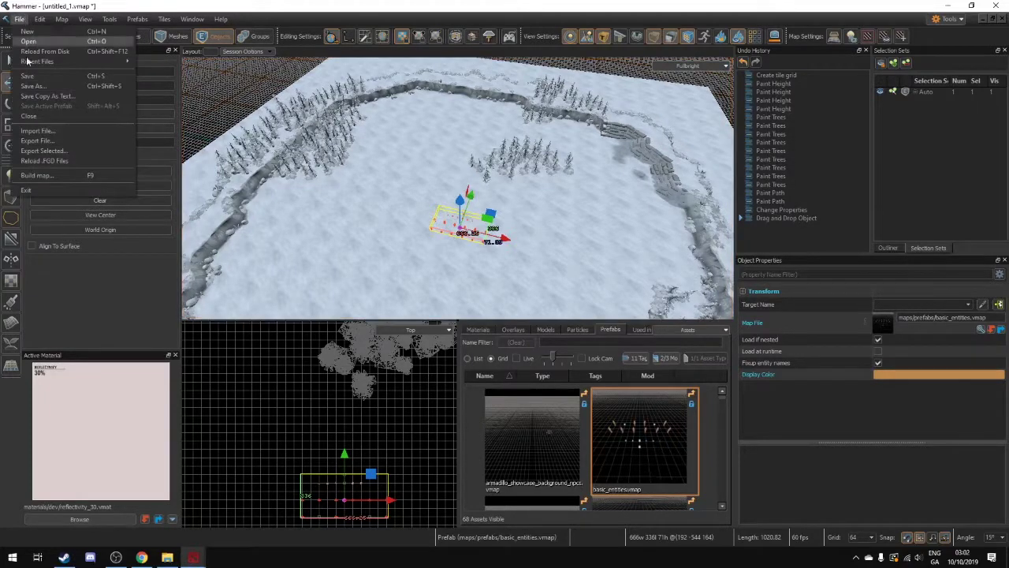
click(50, 175)
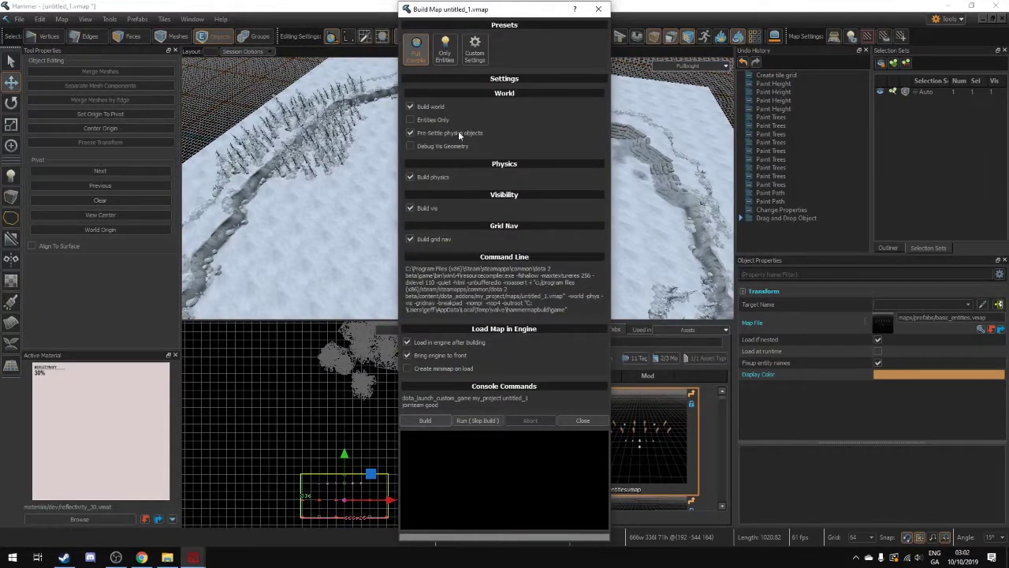
click(407, 368)
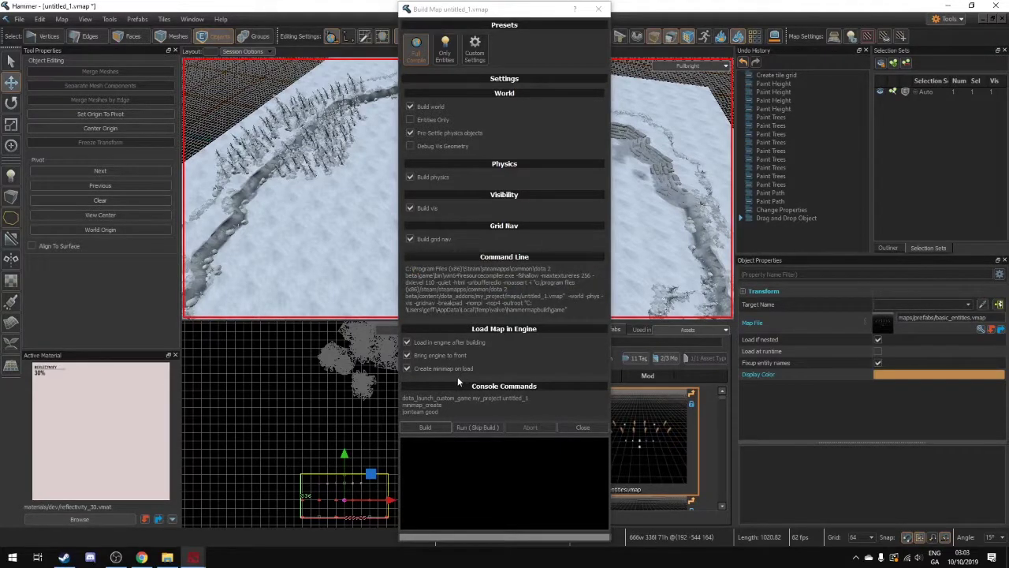
click(427, 429)
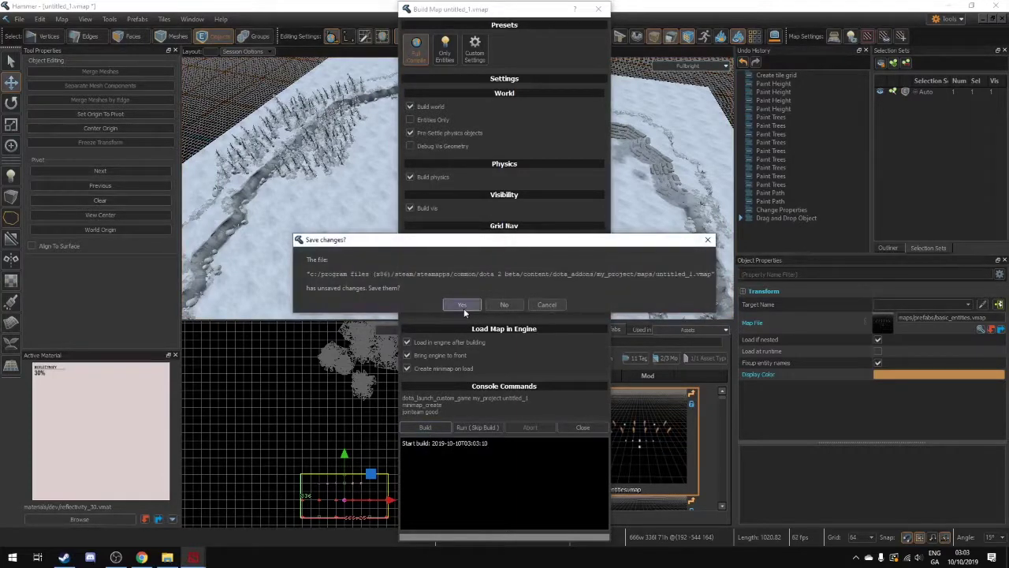
- Save the unsaved map as my_map in the my_project maps folder so the build can proceed
click(462, 304)
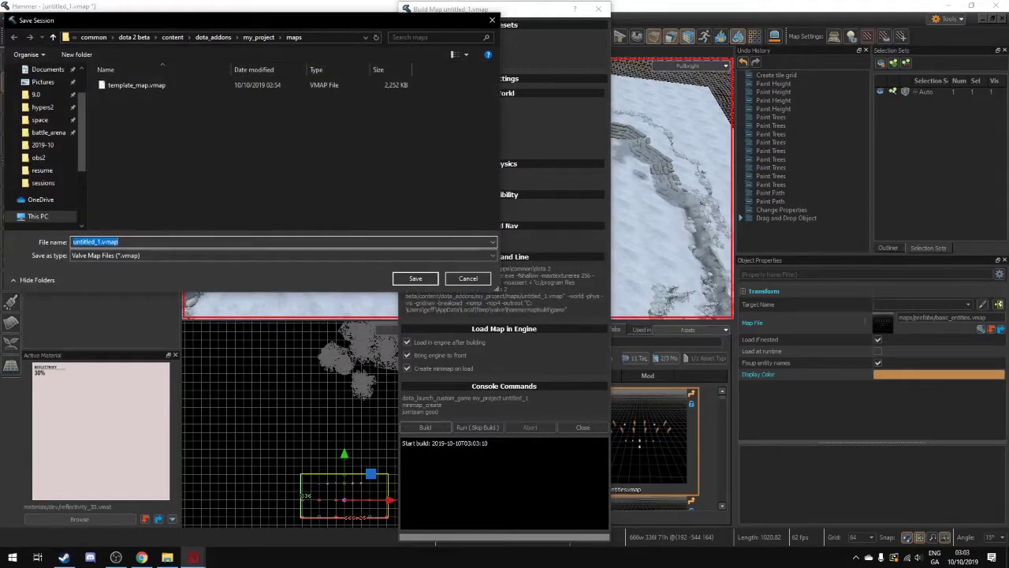
click(96, 242)
double_click(97, 242)
text(my_map)
key(Return)
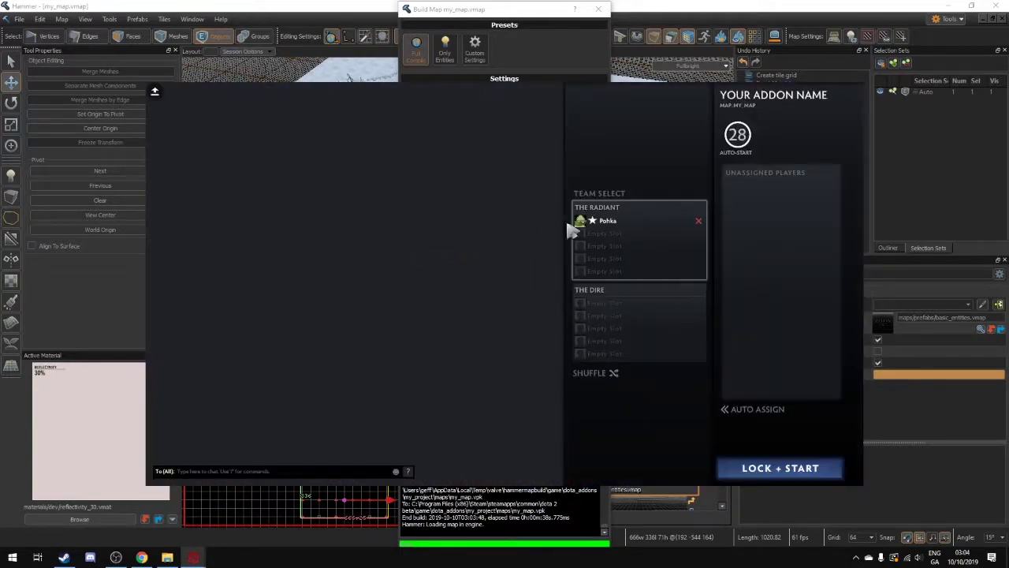
- Lock the teams, start the custom game and pick a random hero
click(784, 477)
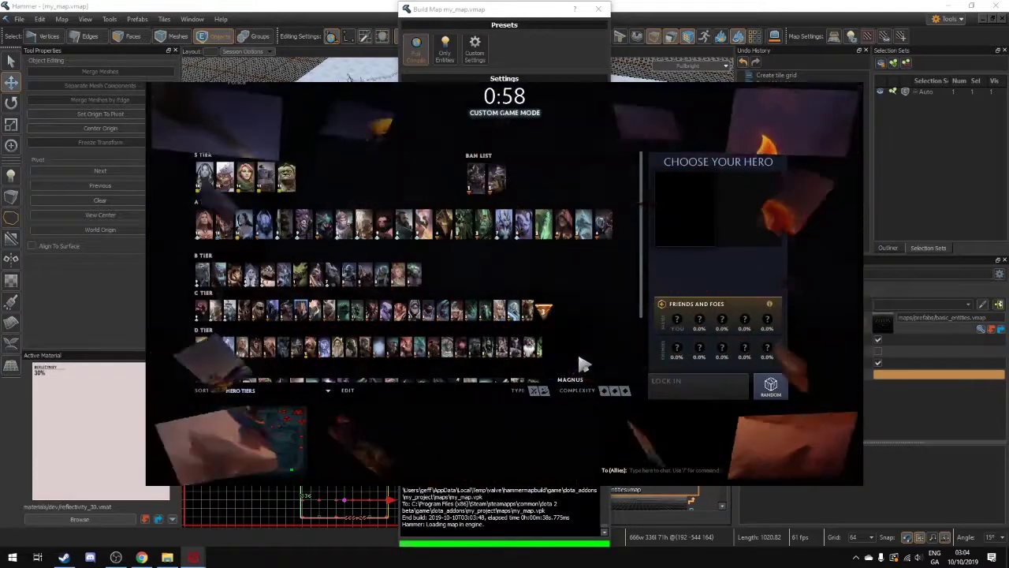
click(773, 388)
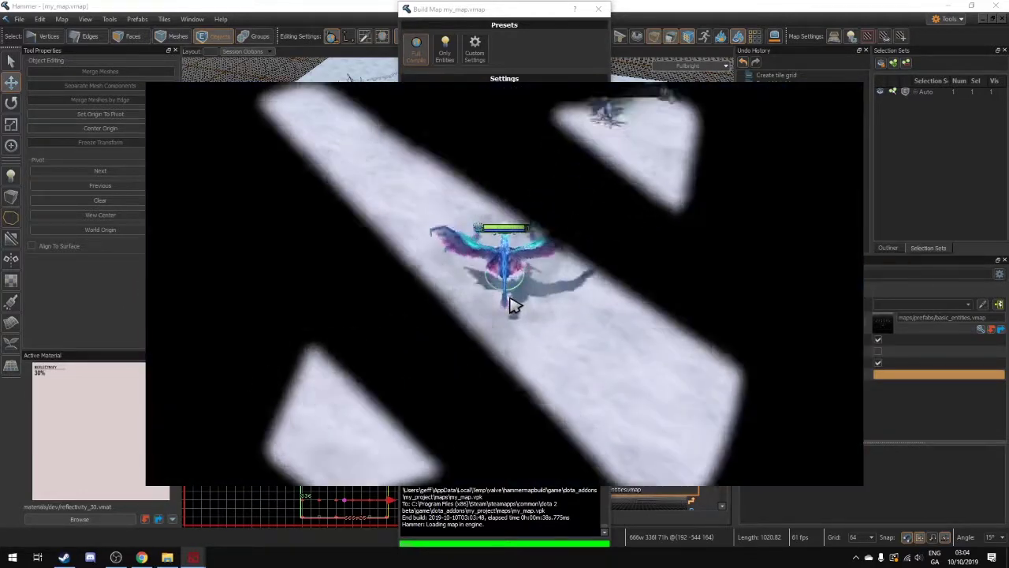
mouse_move(863, 89)
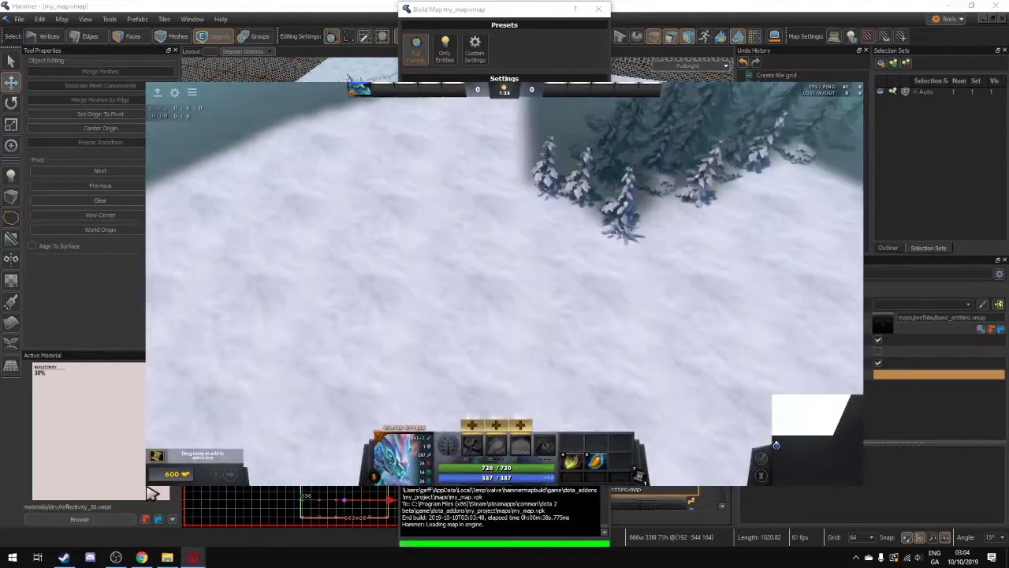
- Walk the hero around the snowy field to examine the terrain and tree groups in the running game
right_click(465, 331)
right_click(533, 318)
right_click(462, 279)
right_click(470, 246)
right_click(370, 251)
right_click(473, 213)
right_click(575, 180)
right_click(717, 167)
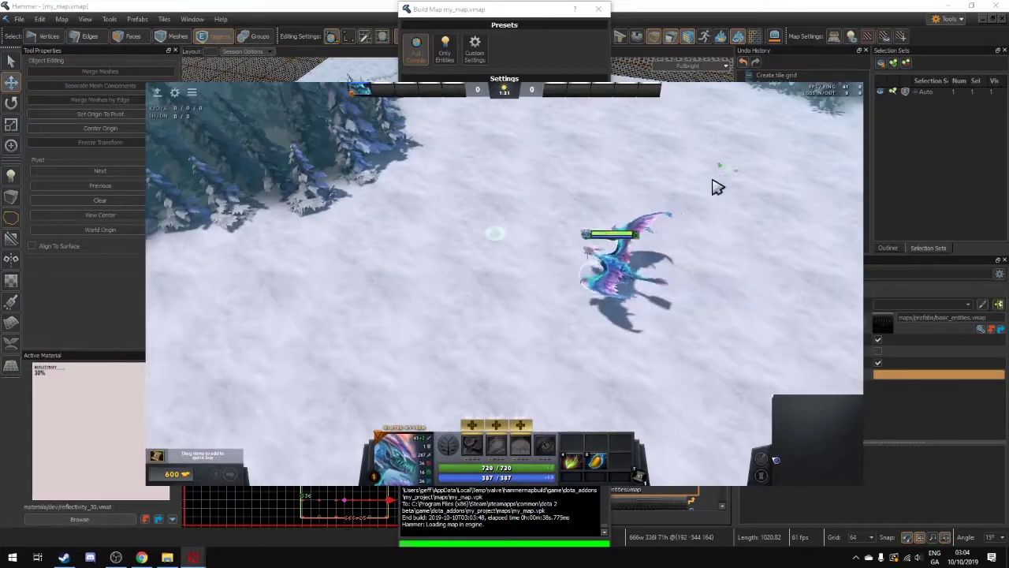
right_click(674, 234)
right_click(463, 244)
right_click(440, 326)
right_click(581, 285)
right_click(630, 191)
right_click(602, 237)
- Enter the chat cheats "-item blink" and "-wtf" for the hero
key(Return)
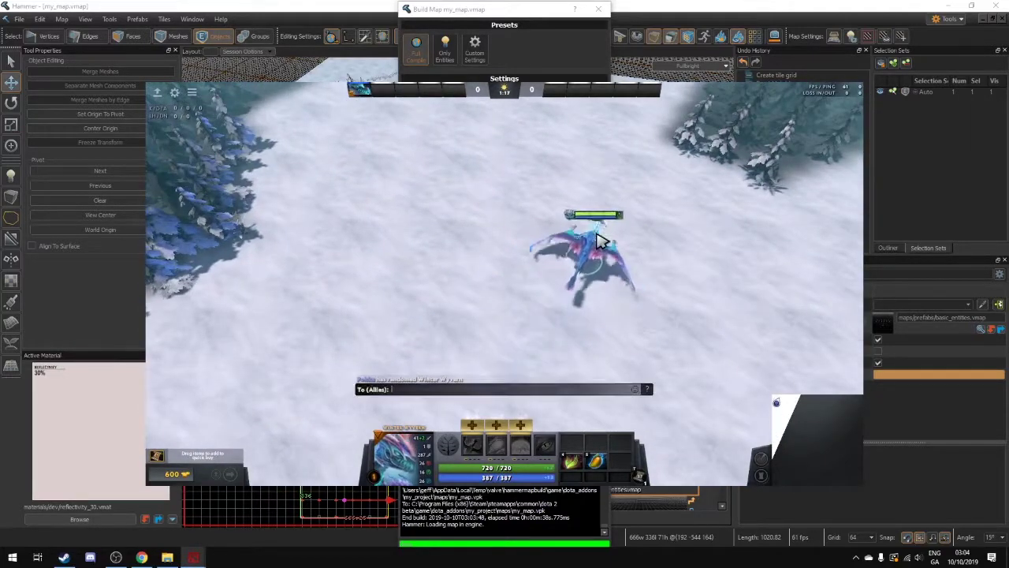
text(-item blink)
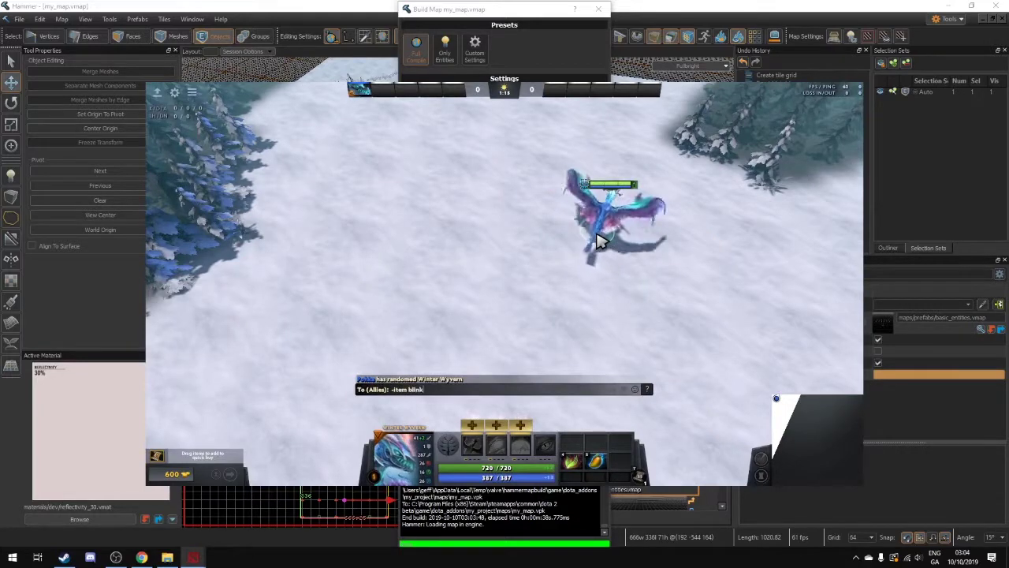
key(Return)
key(Return)
text(-wtf)
key(Return)
- Blink the hero up onto the ridge, along the cliffs and around the stone path to examine the map in game
key(1)
right_click(274, 197)
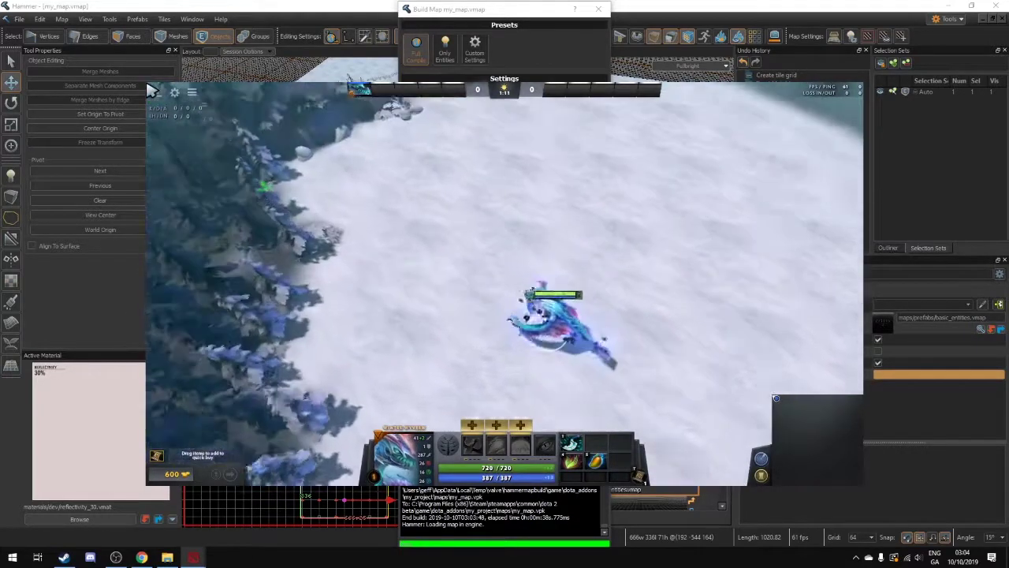
key(1)
key(1)
key(1)
key(1)
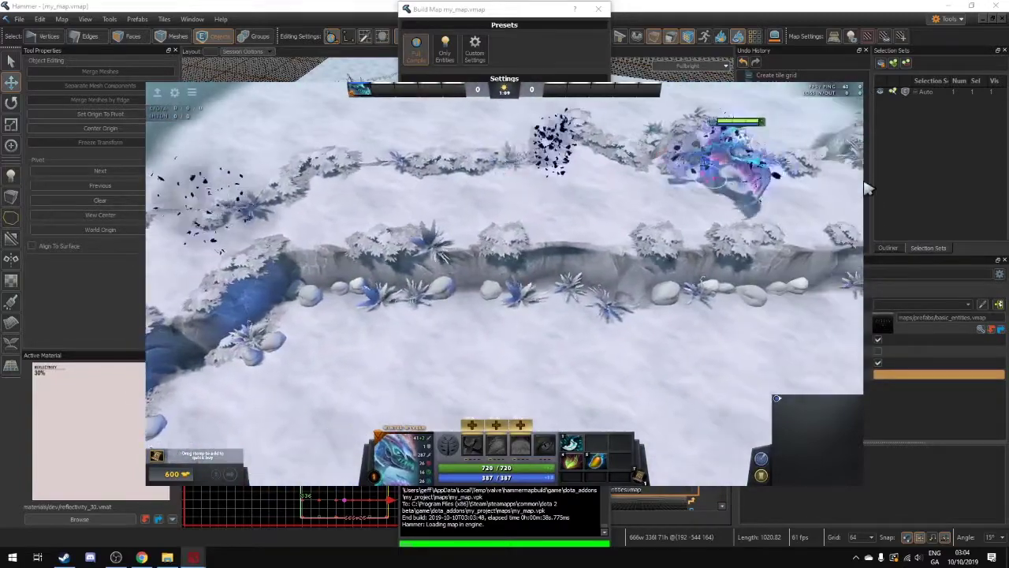
right_click(594, 200)
key(1)
key(1)
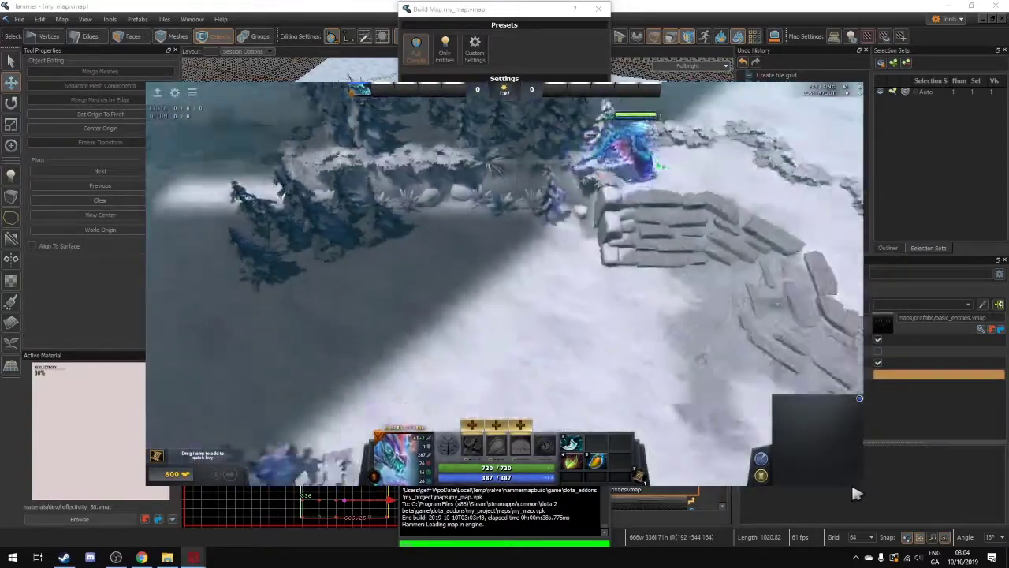
right_click(673, 361)
right_click(604, 383)
key(1)
click(611, 351)
right_click(491, 295)
right_click(433, 310)
- Pause the game and switch to Chrome to view the Cheats page of the Dota 2 Wiki
key(F9)
key(alt+Tab)
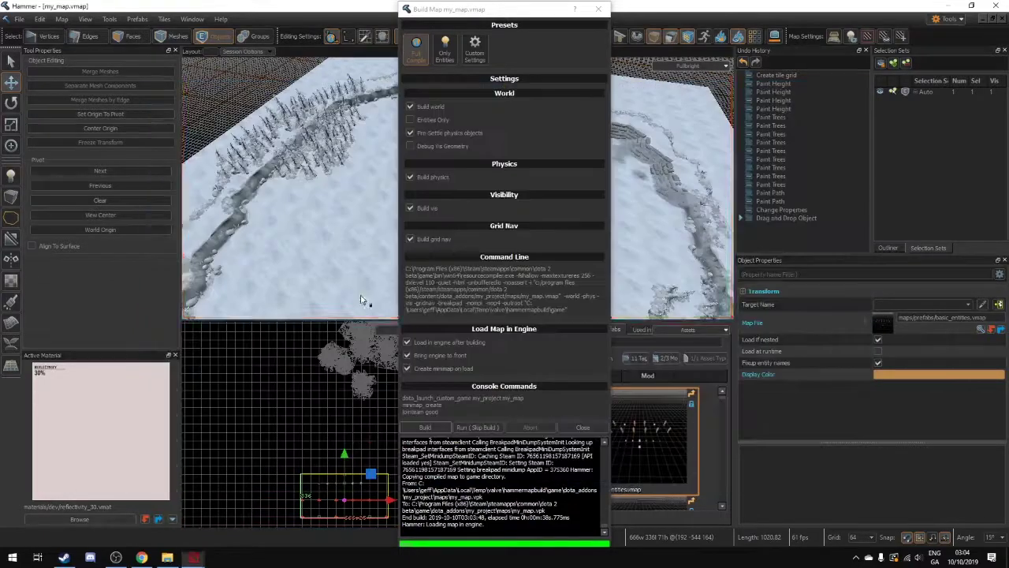
click(142, 556)
click(190, 8)
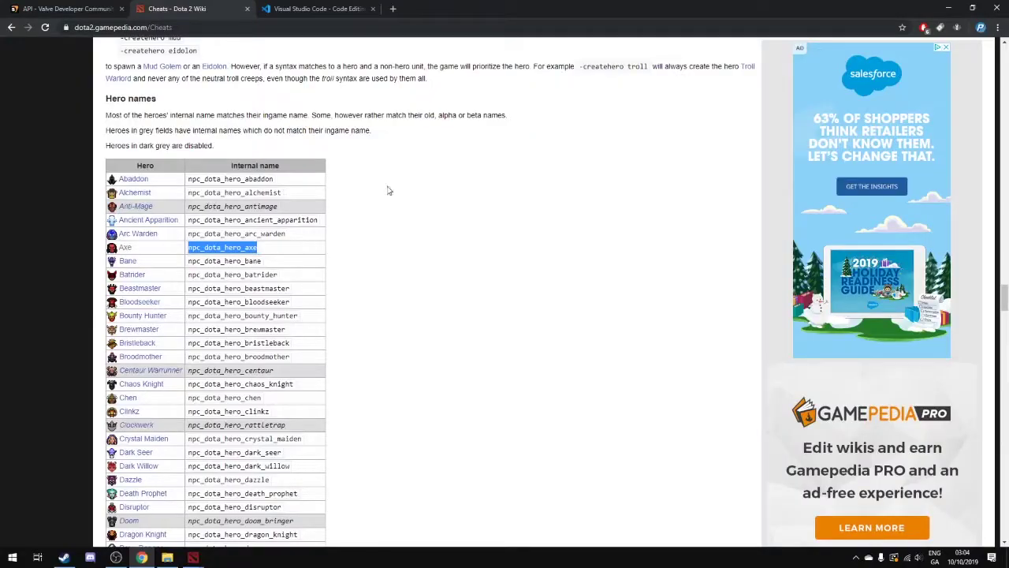
- Review the chat cheat commands table on the wiki's Cheats page, including the -wtf and -teleport entries
scroll(408, 186, up, 9)
drag(1005, 260, 1005, 57)
scroll(353, 294, down, 2)
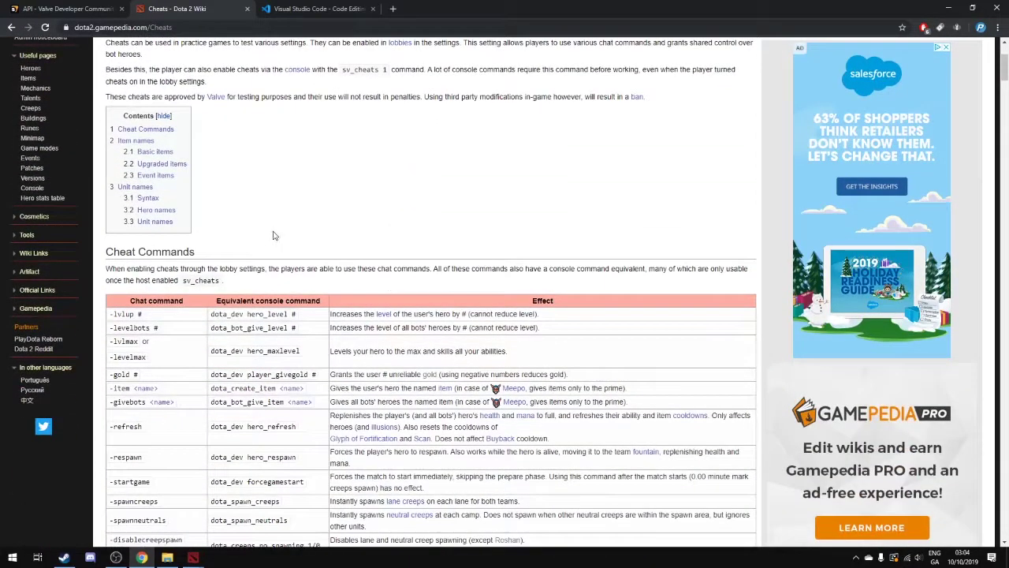
scroll(286, 230, down, 3)
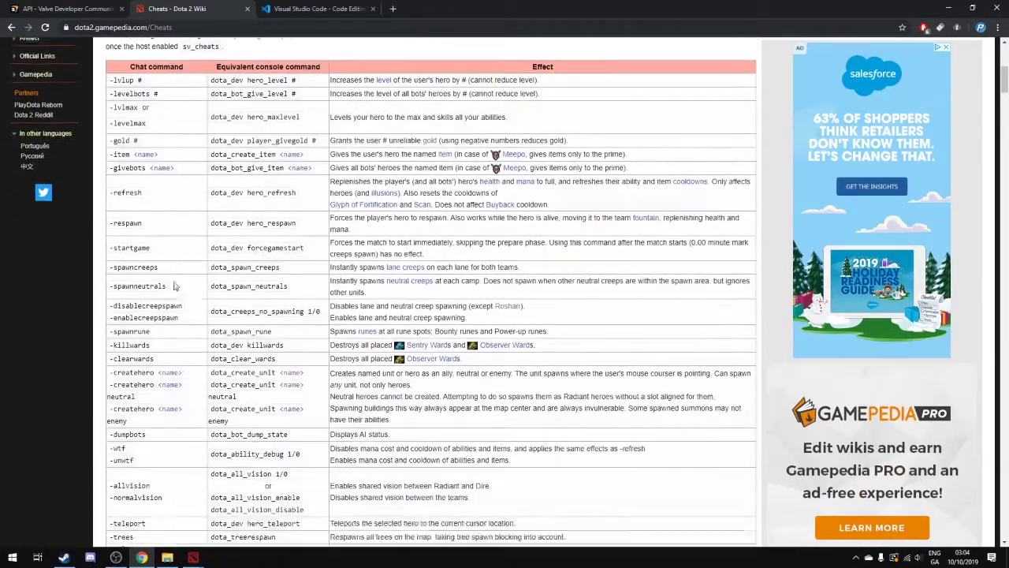
scroll(170, 277, down, 1)
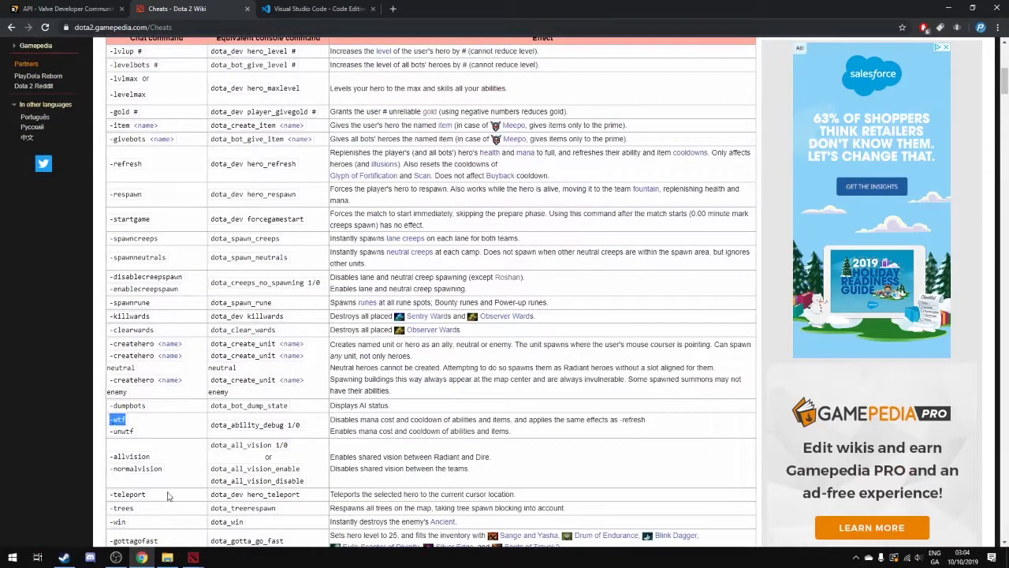
- Switch back to the Dota 2 game, resume it and move the hero across the snow
mouse_move(193, 557)
click(87, 517)
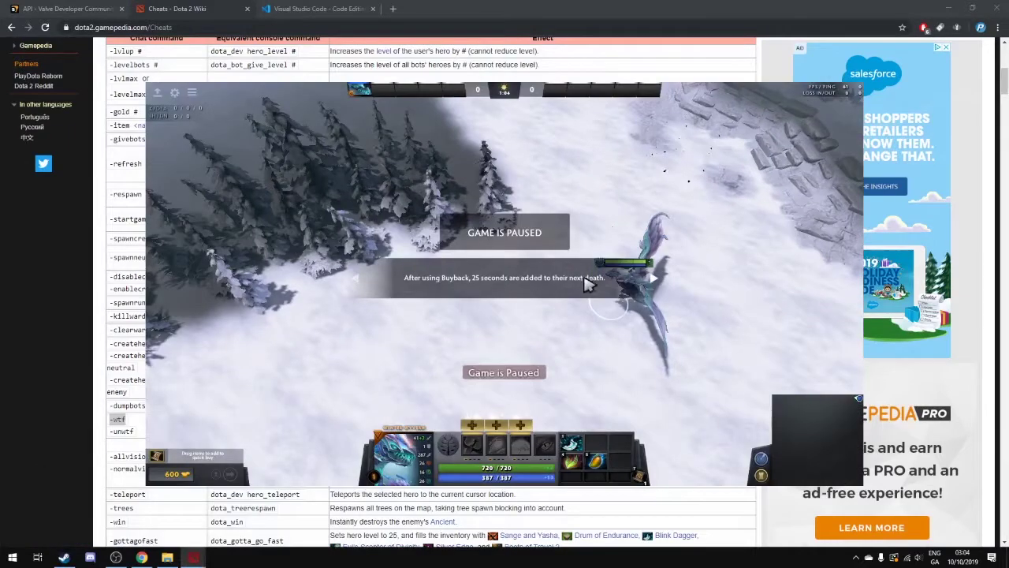
key(F9)
right_click(563, 284)
key(1)
right_click(275, 383)
right_click(464, 279)
- Enter the chat cheat "-item blink" for the hero
key(Return)
text(-it)
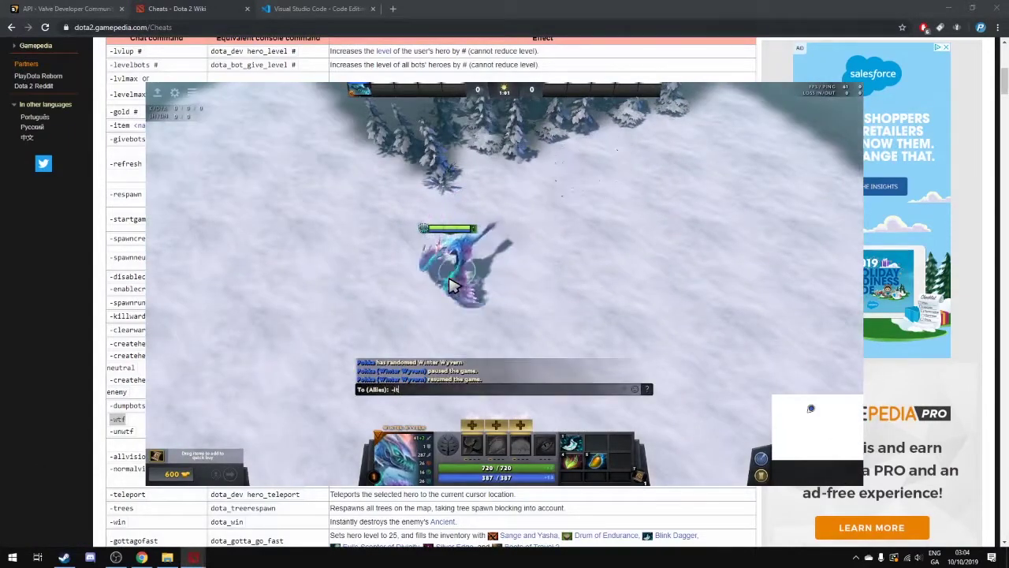
text(em blink)
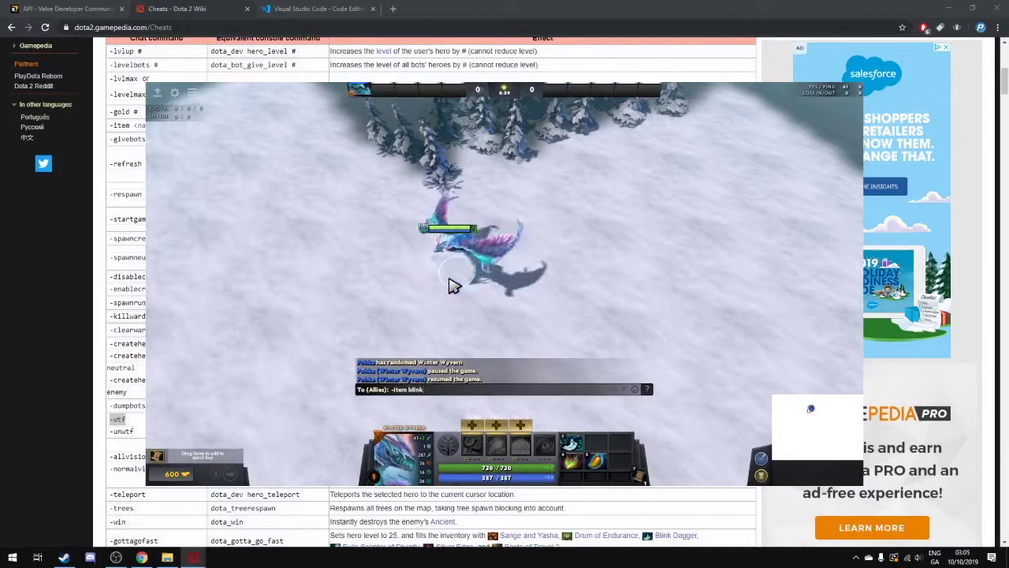
key(Return)
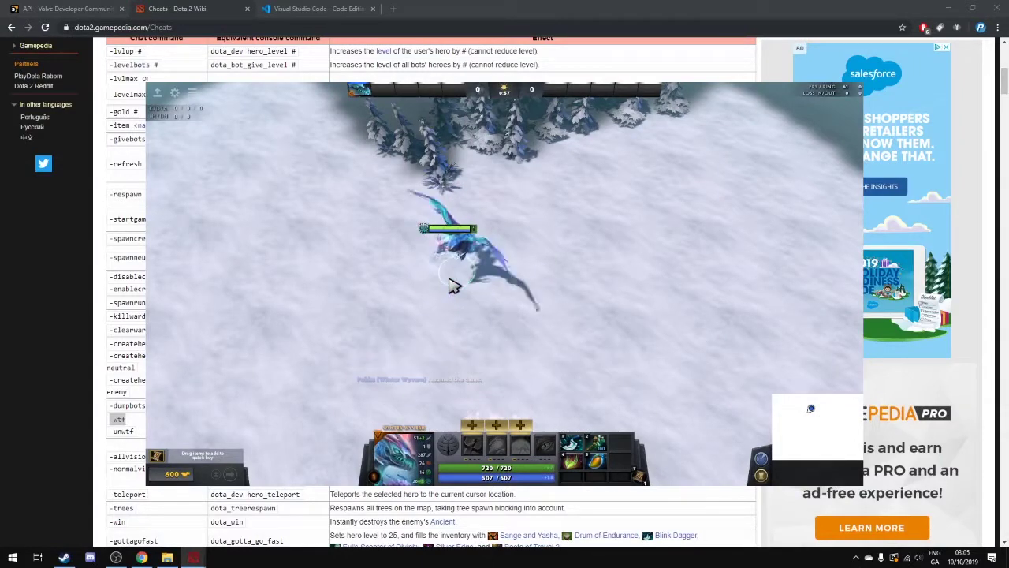
- Move the hero across the snowfield towards the rocky cliff edge to examine the map in game
right_click(297, 286)
right_click(250, 173)
right_click(311, 208)
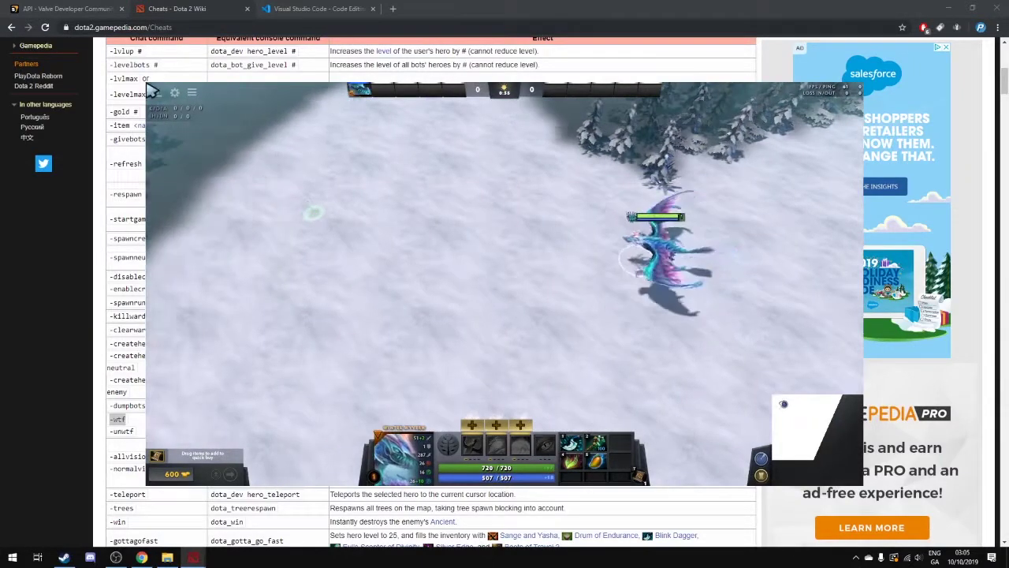
right_click(337, 171)
right_click(410, 225)
key(2)
key(2)
right_click(462, 230)
key(2)
key(2)
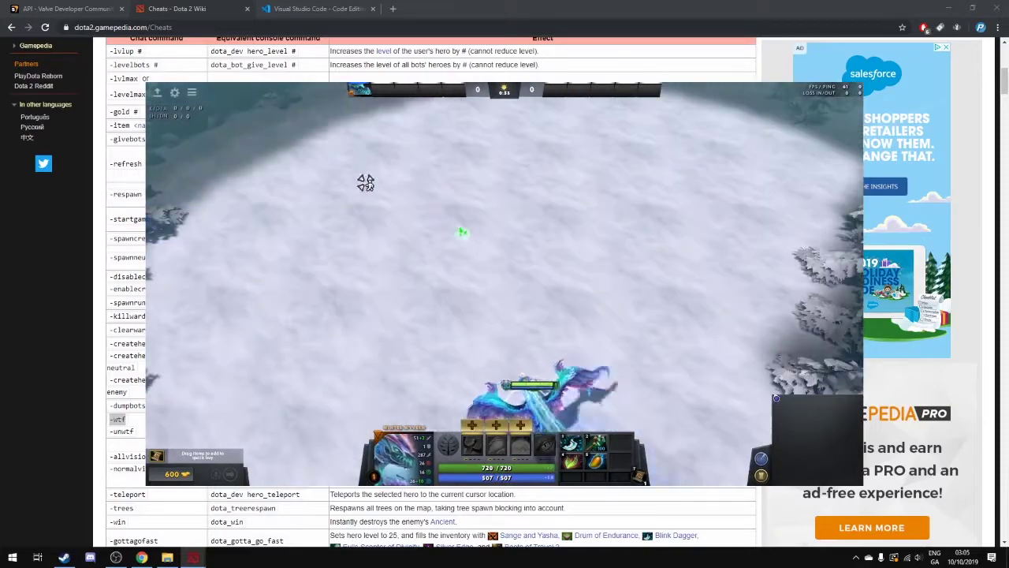
right_click(599, 161)
right_click(488, 270)
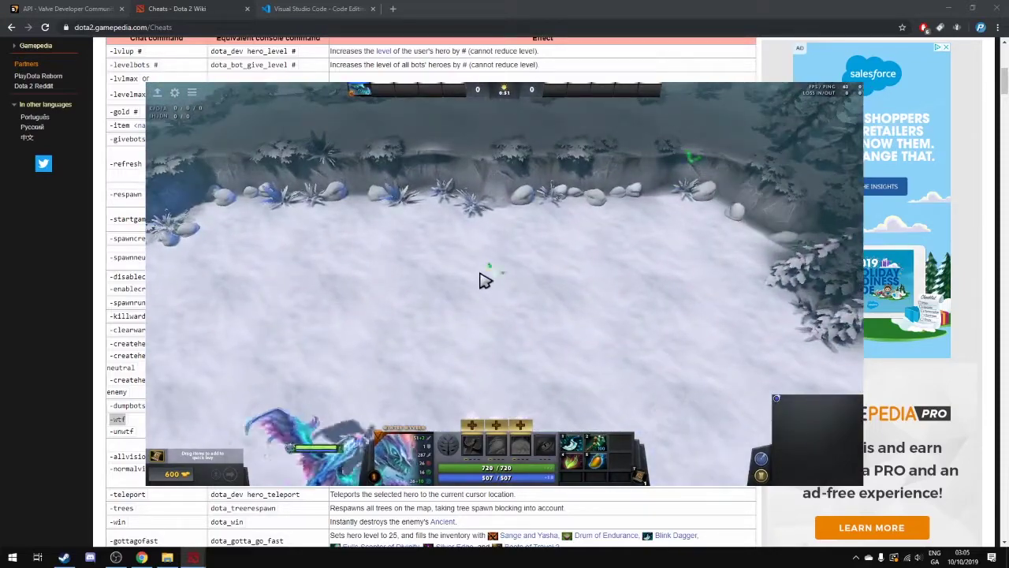
- Try to blink the hero onto the cliffs and walk it back over the snowfield to the trees
key(1)
click(510, 183)
key(1)
click(784, 150)
right_click(290, 277)
right_click(327, 359)
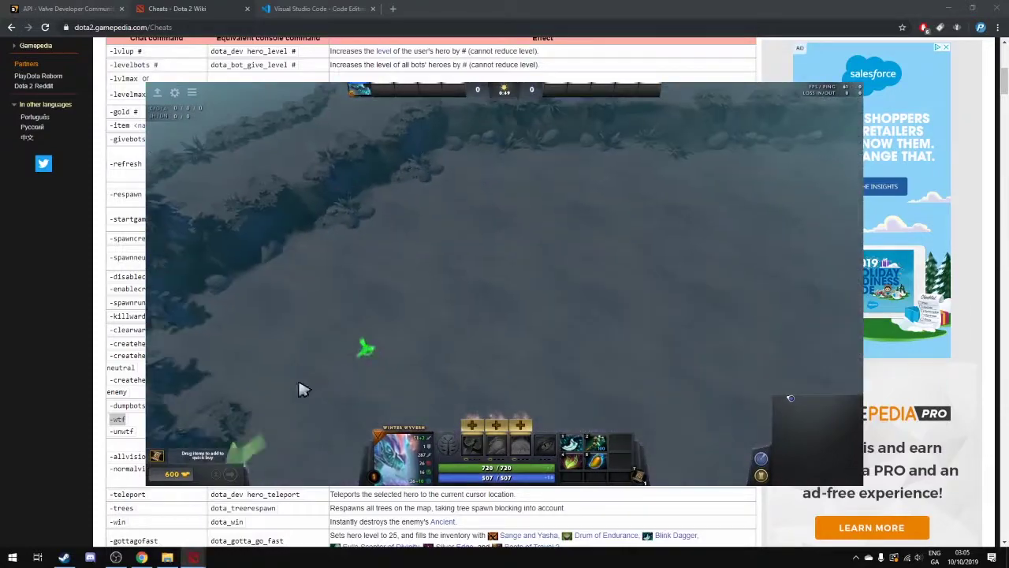
right_click(500, 229)
key(a)
click(619, 220)
right_click(602, 190)
key(a)
click(569, 225)
right_click(662, 383)
right_click(676, 290)
right_click(621, 230)
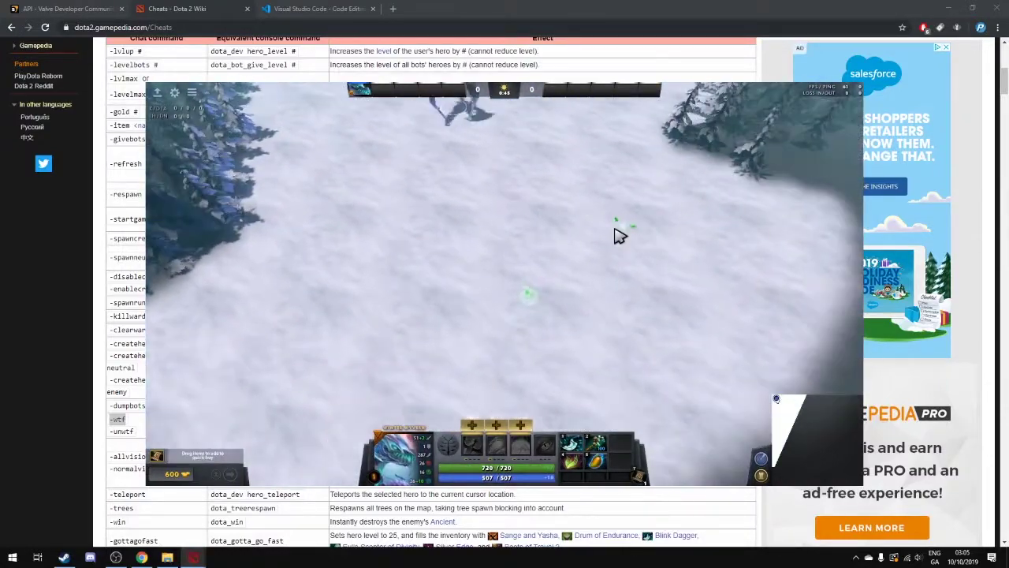
right_click(518, 297)
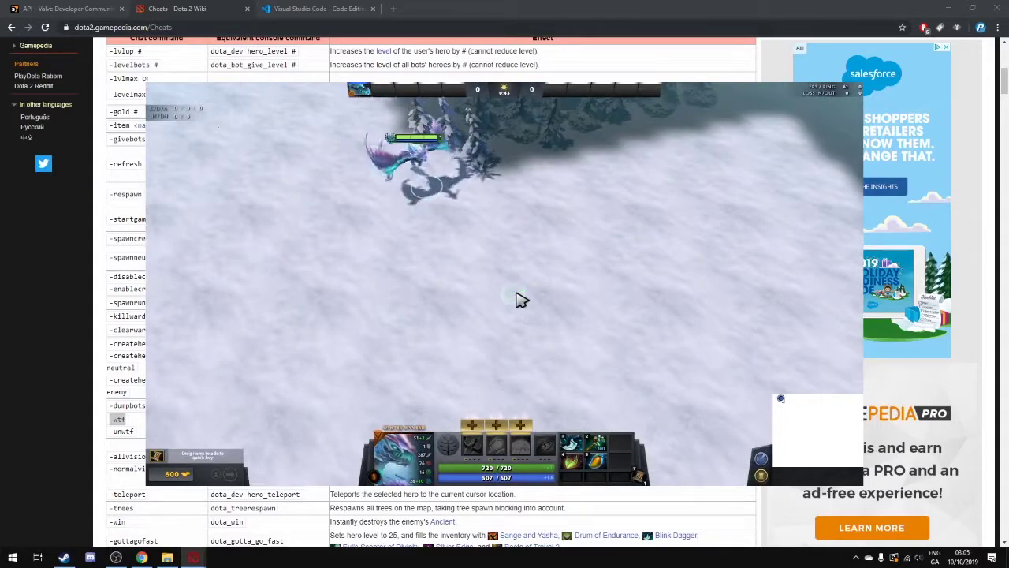
- Enter the chat cheat "-unwtf" and move the hero a short way across the snow
key(Return)
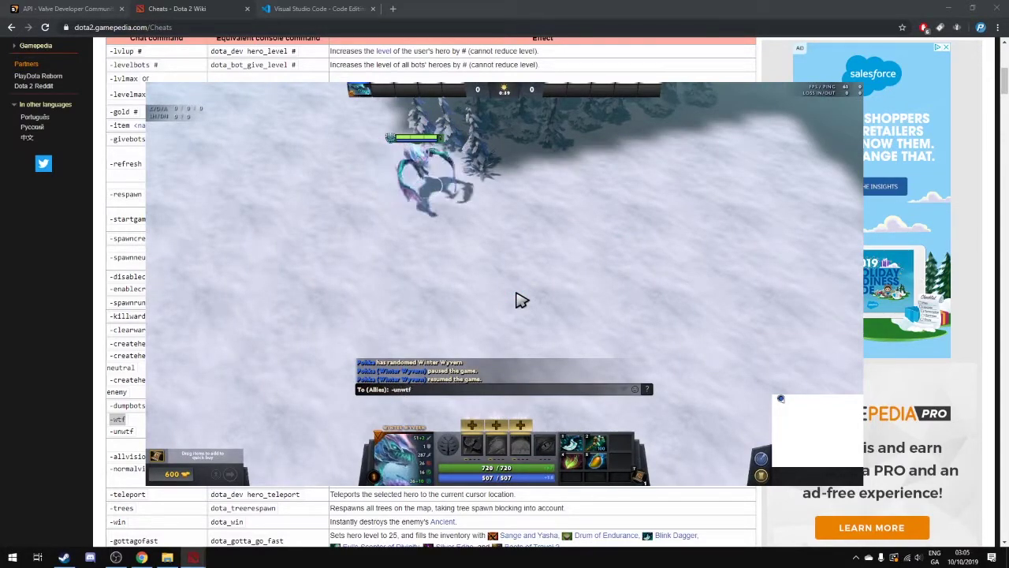
key(Return)
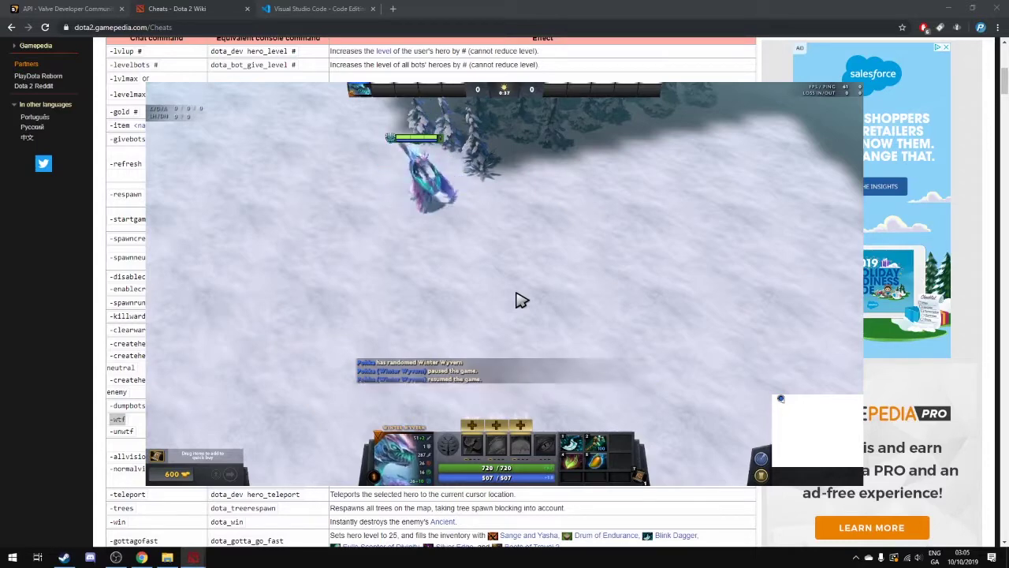
right_click(541, 294)
right_click(512, 274)
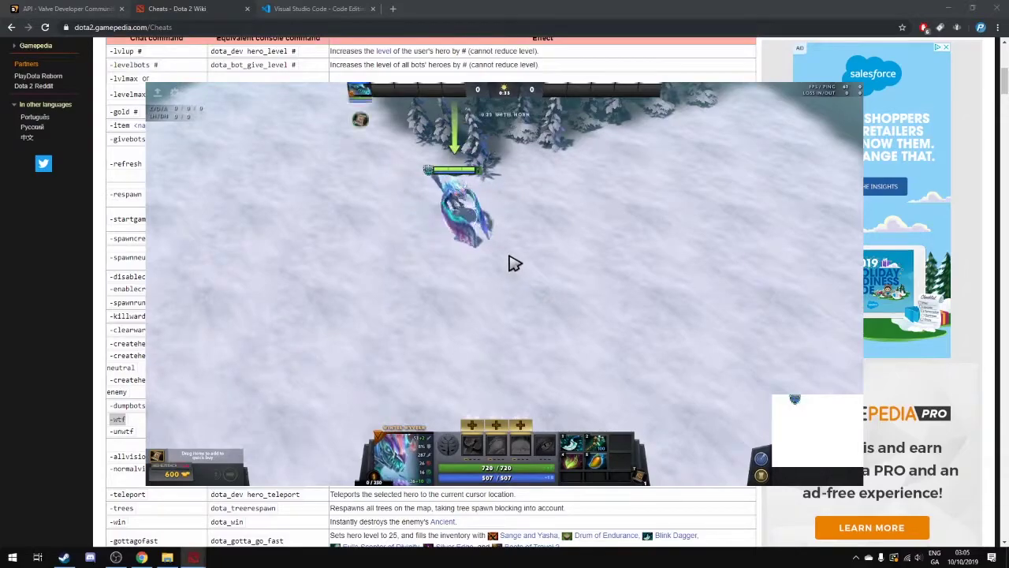
- Switch to Chrome and examine the item and hero internal names on the Cheats page, including doom_bringer and rattletrap
key(alt+Tab)
scroll(124, 274, down, 20)
scroll(124, 274, down, 20)
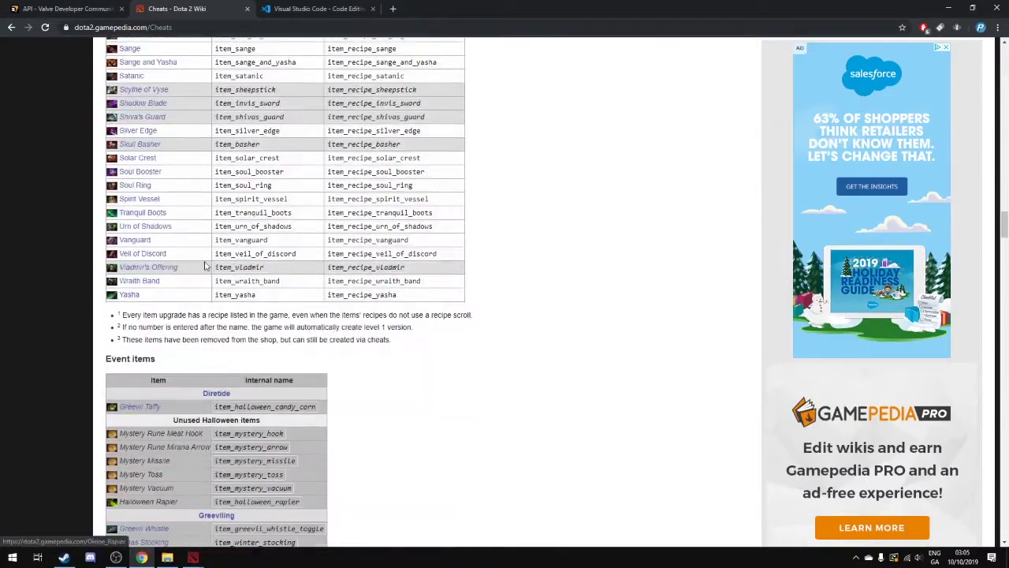
scroll(303, 261, up, 5)
drag(268, 306, 187, 306)
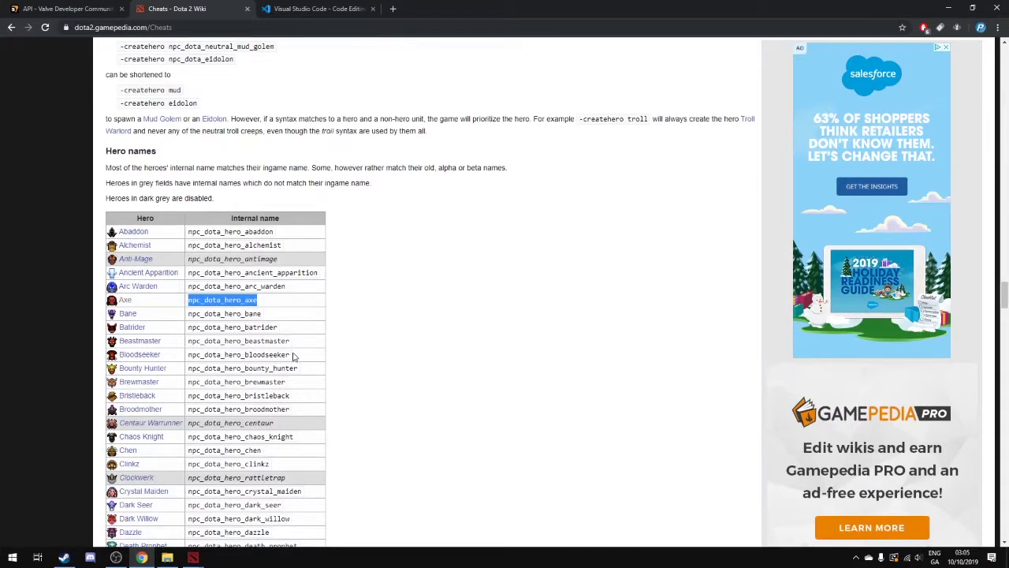
scroll(293, 357, down, 4)
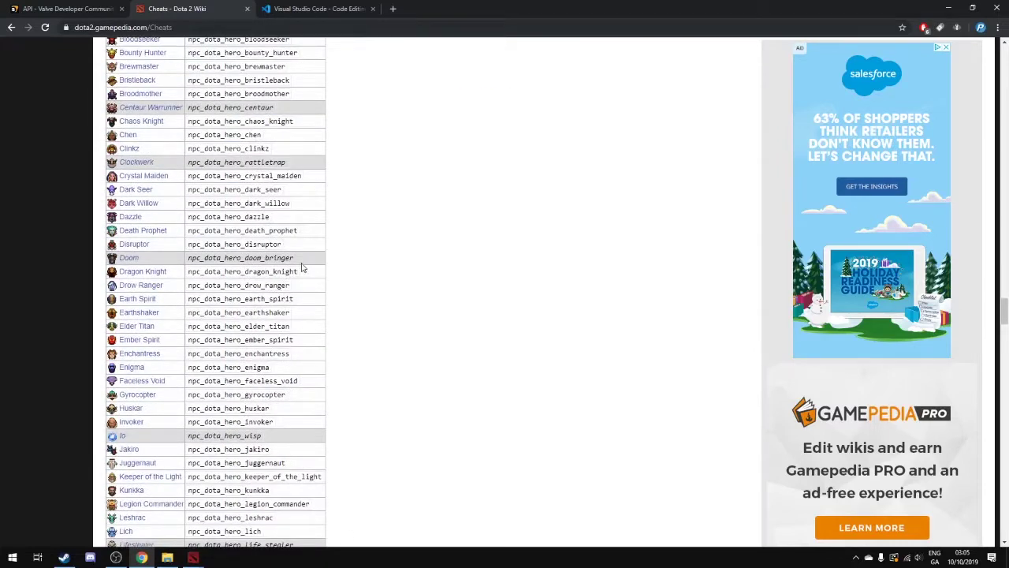
drag(295, 258, 247, 259)
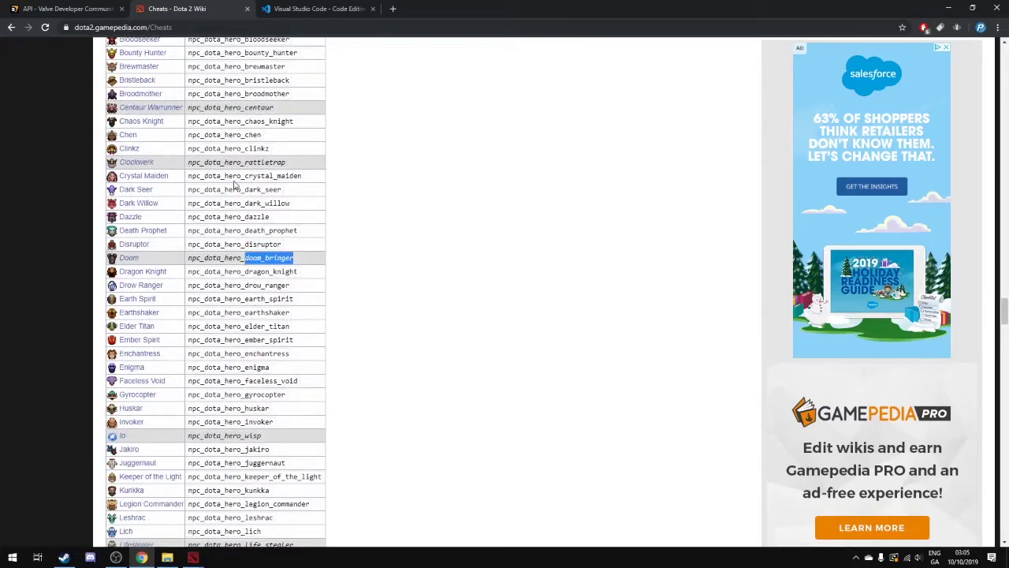
drag(287, 162, 245, 161)
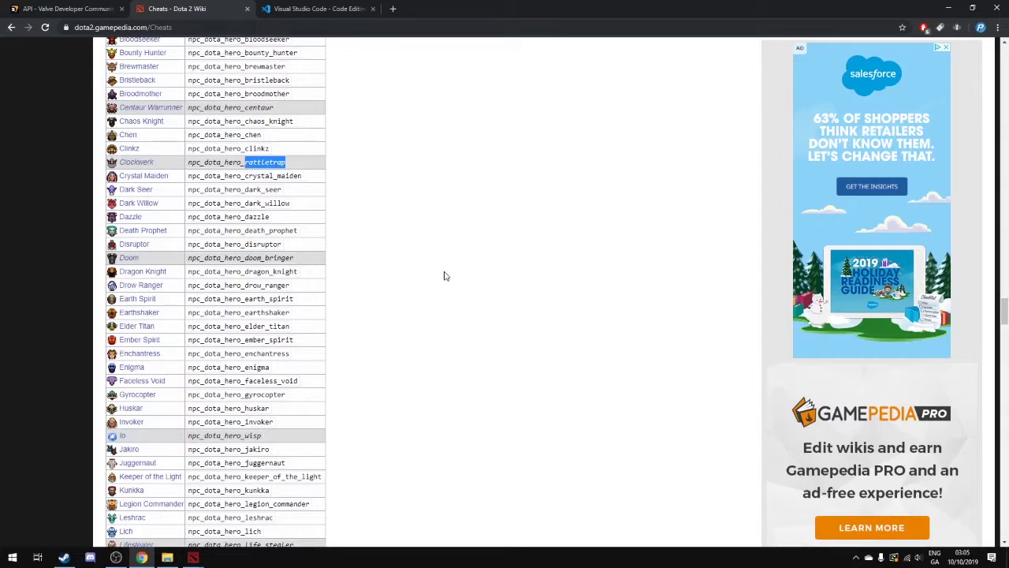
- Switch to the Hammer editor and close the Build Map dialog for my_map.vmap
key(alt+Tab)
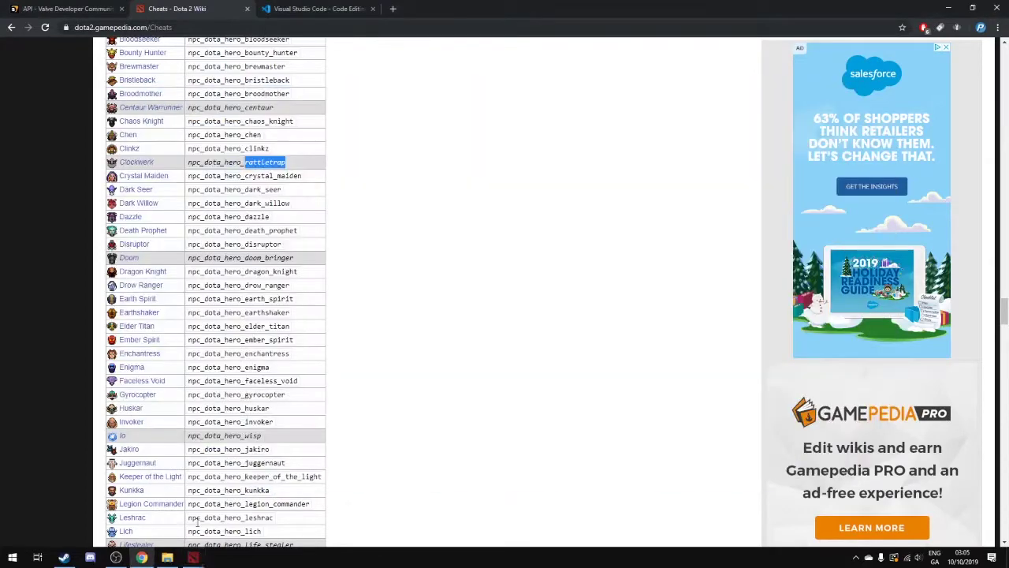
click(193, 557)
click(295, 508)
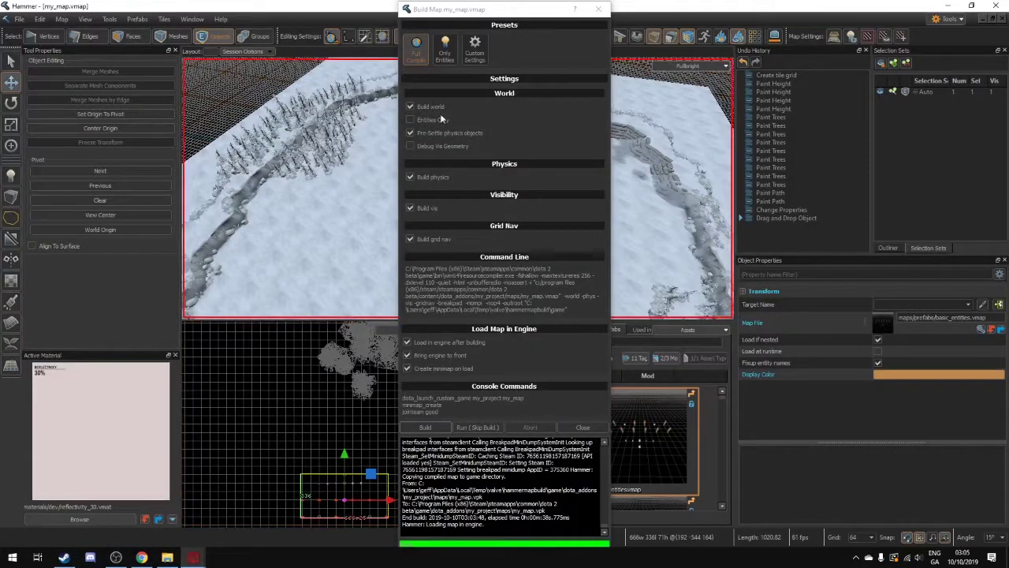
drag(509, 5, 753, 11)
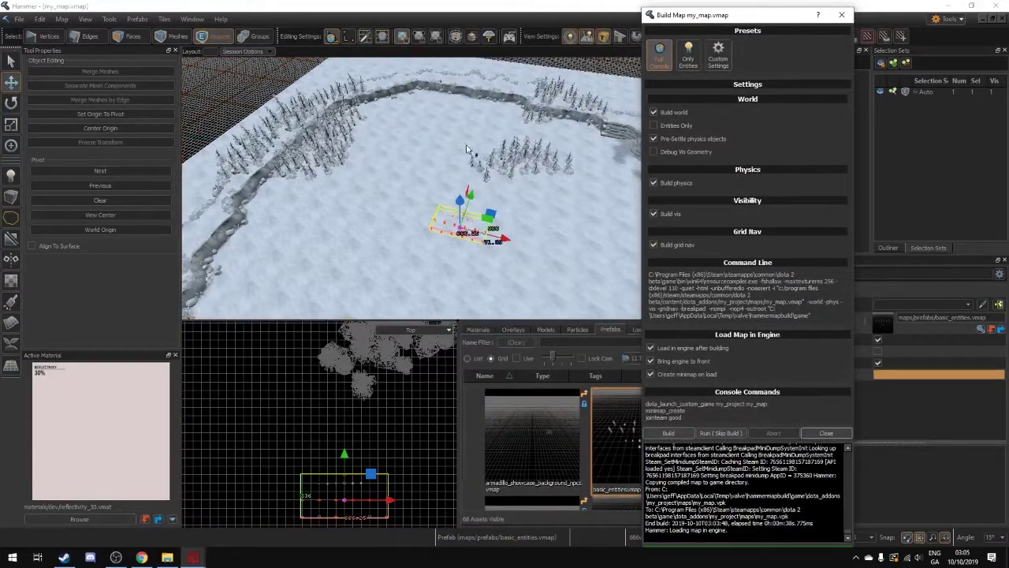
right_drag(458, 188, 619, 170)
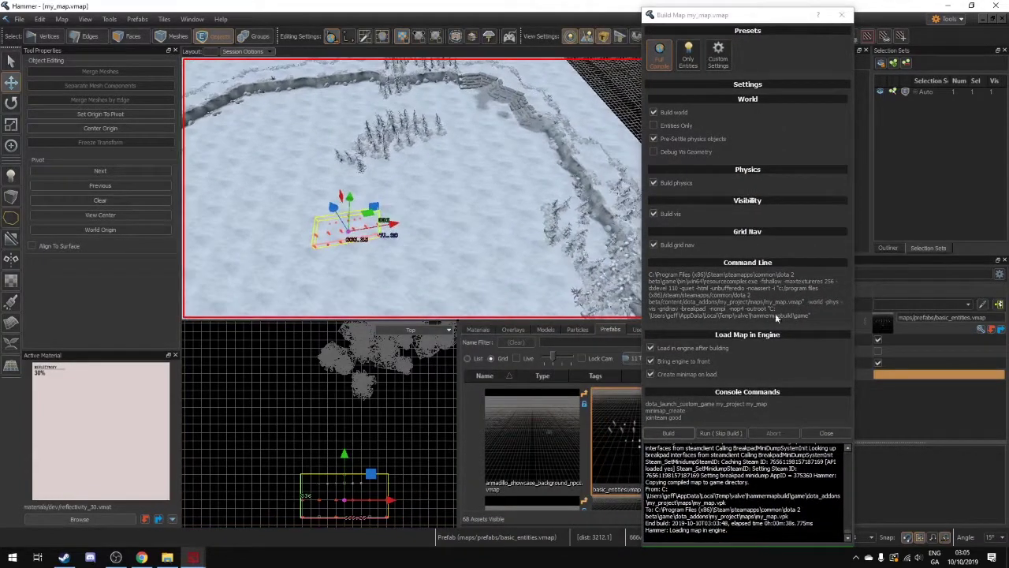
click(826, 432)
- With the tile editor's height brush, raise a tall multi-level snowy hill beside the cliff ring
right_drag(599, 260, 459, 188)
click(11, 365)
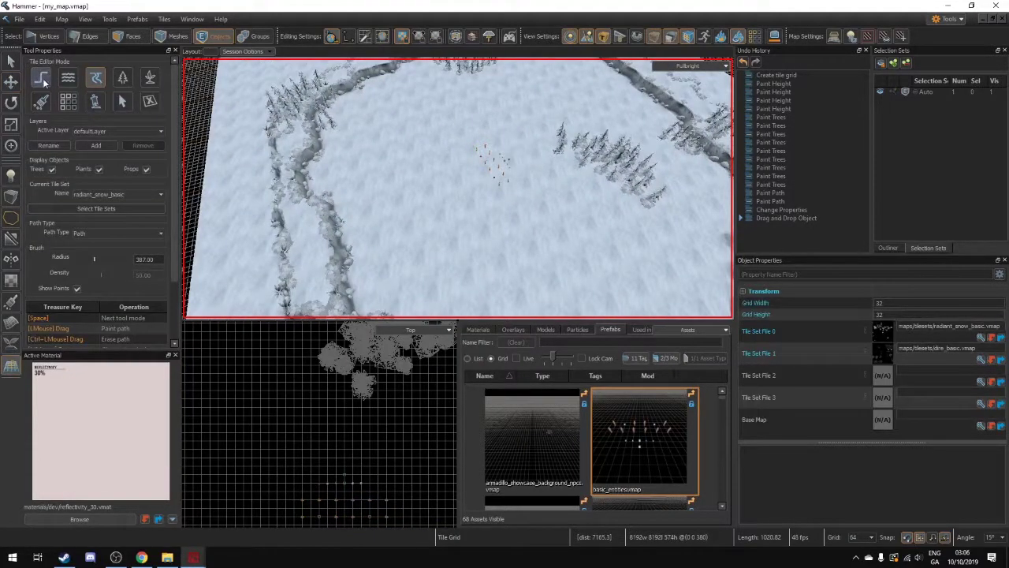
click(41, 77)
mouse_move(354, 194)
right_down()
mouse_move(275, 268)
mouse_move(288, 179)
mouse_move(330, 211)
right_up()
drag(354, 197, 378, 204)
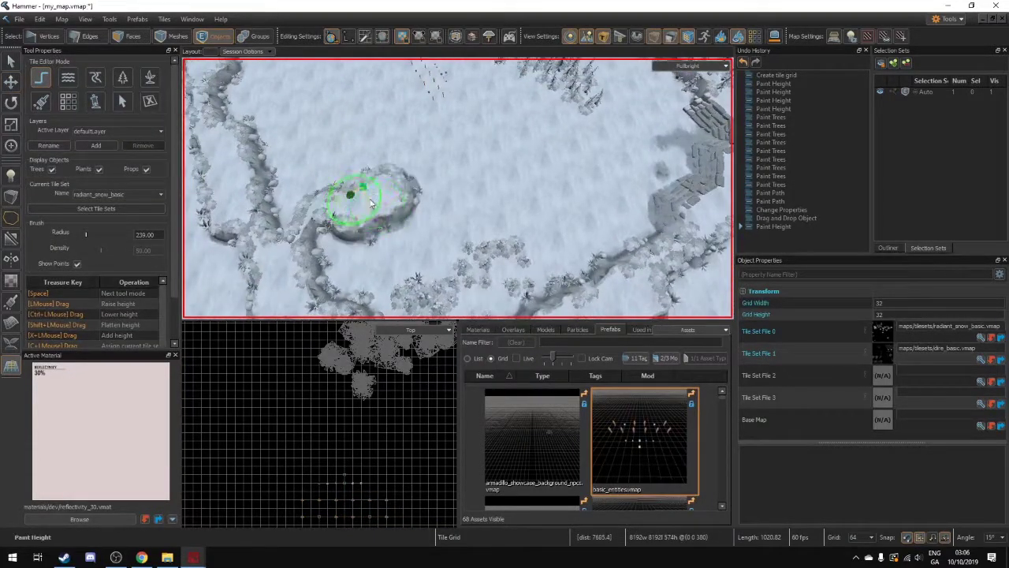
click(377, 205)
click(375, 205)
click(371, 205)
click(367, 203)
click(368, 203)
click(369, 202)
click(365, 194)
click(363, 186)
click(376, 184)
click(376, 185)
mouse_move(376, 185)
right_down()
mouse_move(378, 103)
mouse_move(423, 119)
mouse_move(415, 98)
mouse_move(325, 139)
mouse_move(451, 168)
right_up()
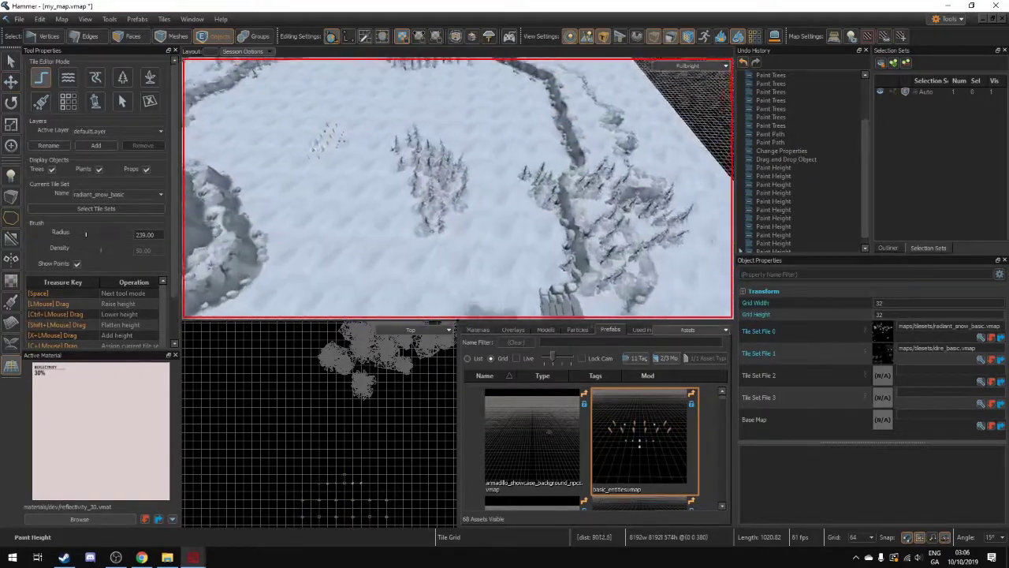
alt+drag(504, 197, 423, 177)
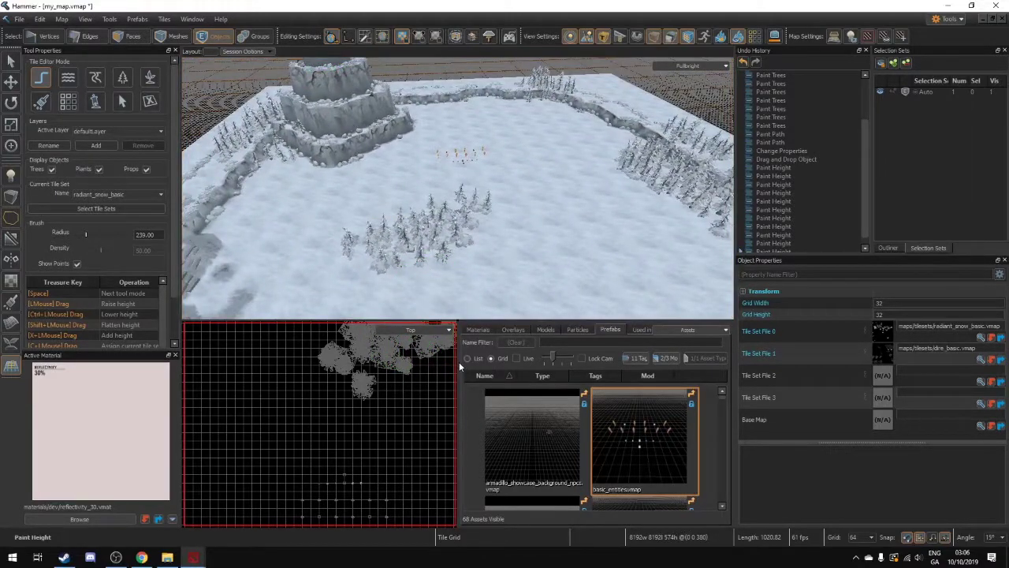
- Widen the Top view and examine the whole tile grid from above
drag(458, 361, 490, 356)
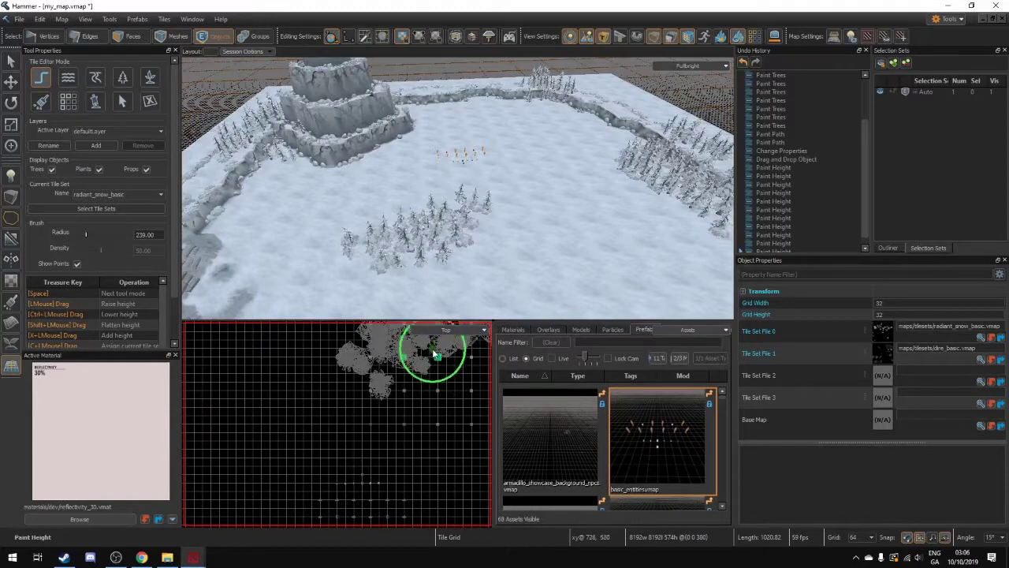
scroll(404, 365, down, 3)
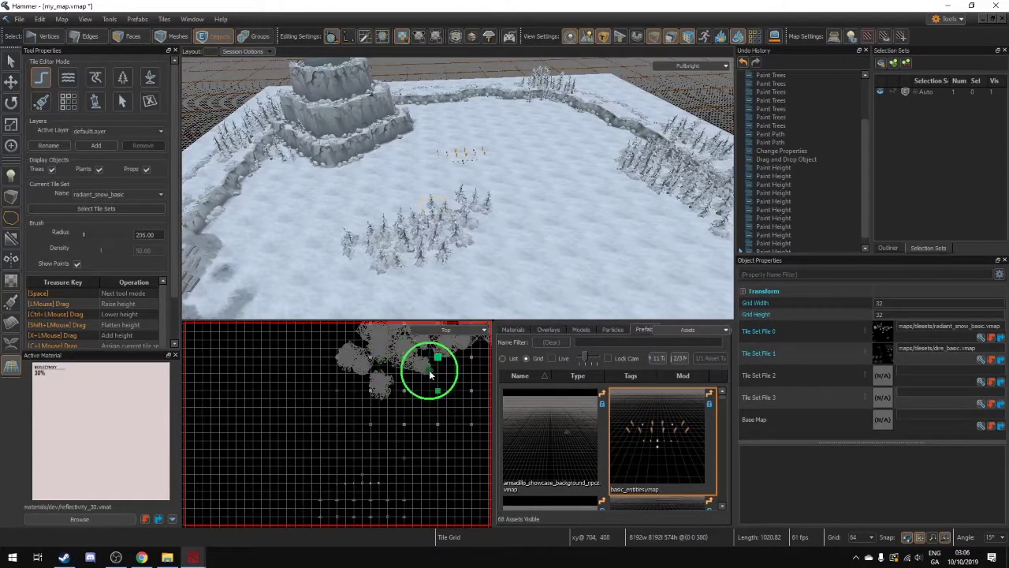
middle_drag(424, 372, 321, 477)
scroll(413, 371, down, 5)
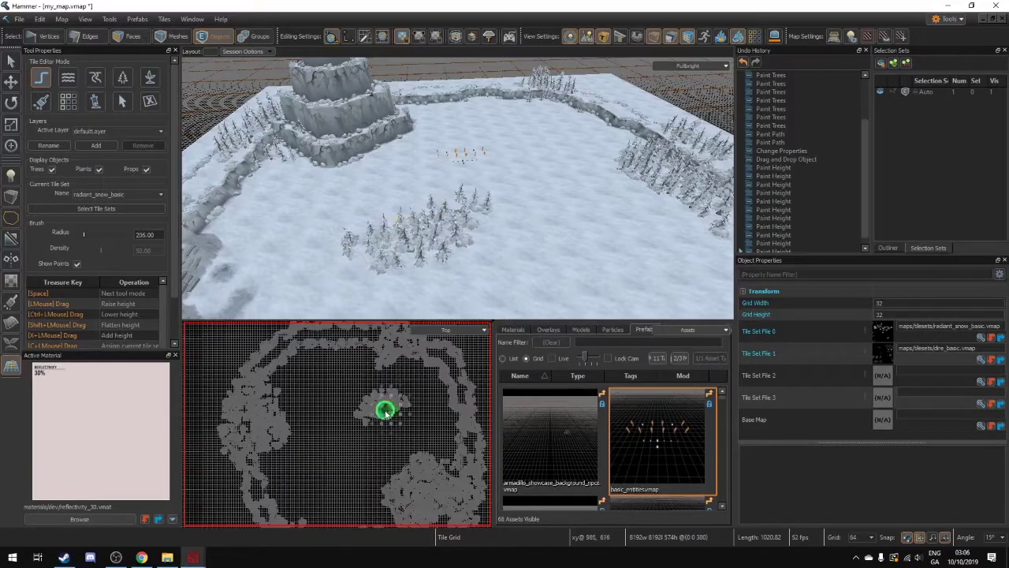
scroll(385, 412, down, 1)
scroll(378, 413, up, 4)
scroll(371, 423, down, 3)
scroll(368, 423, up, 2)
scroll(365, 424, down, 1)
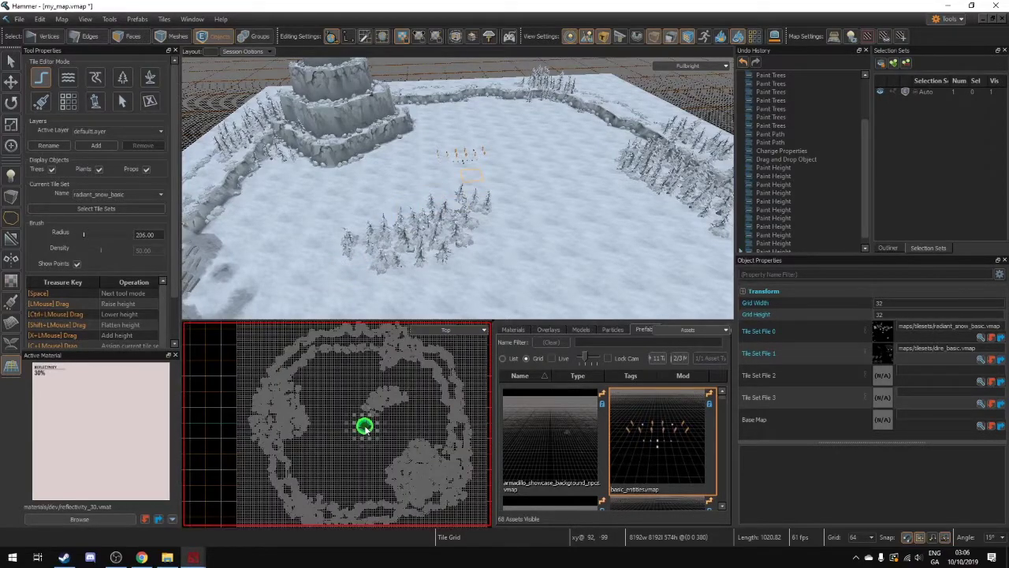
scroll(362, 425, down, 1)
scroll(371, 432, down, 1)
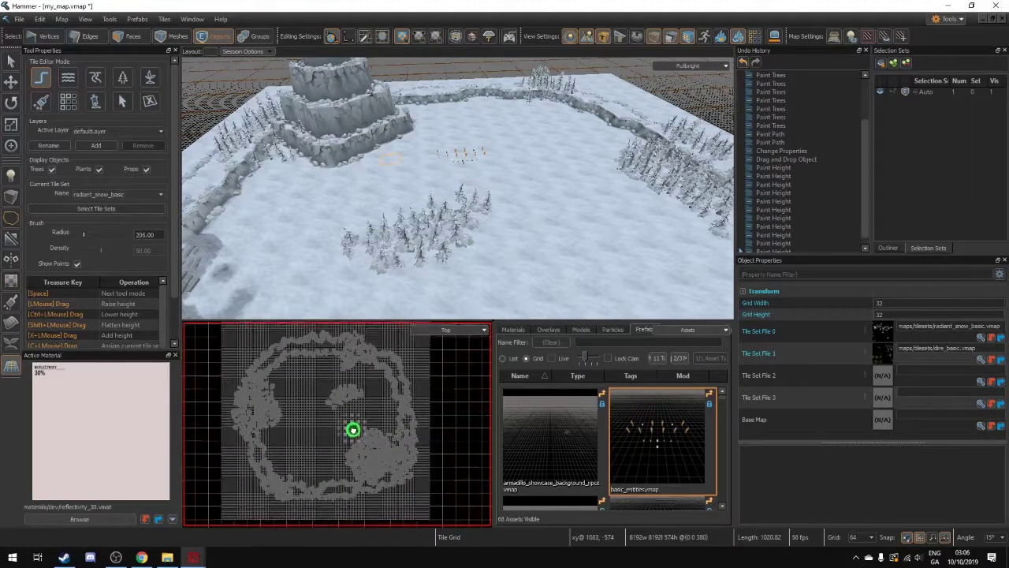
scroll(353, 430, up, 1)
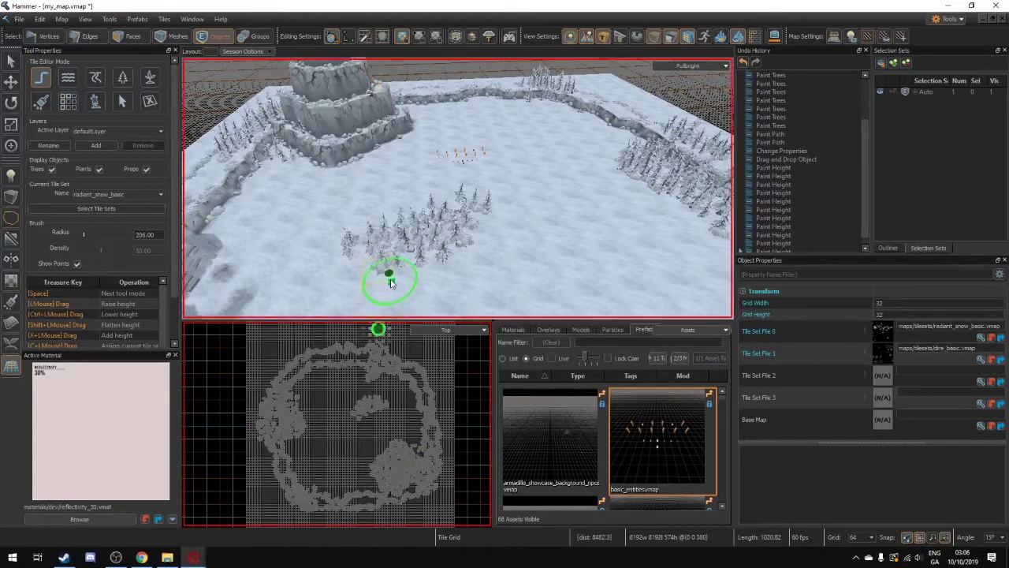
- Try raising a ridge between the central tree clump and the tall hill with the height brush, and undo it
mouse_move(473, 255)
right_down()
mouse_move(429, 243)
mouse_move(578, 280)
mouse_move(484, 270)
right_up()
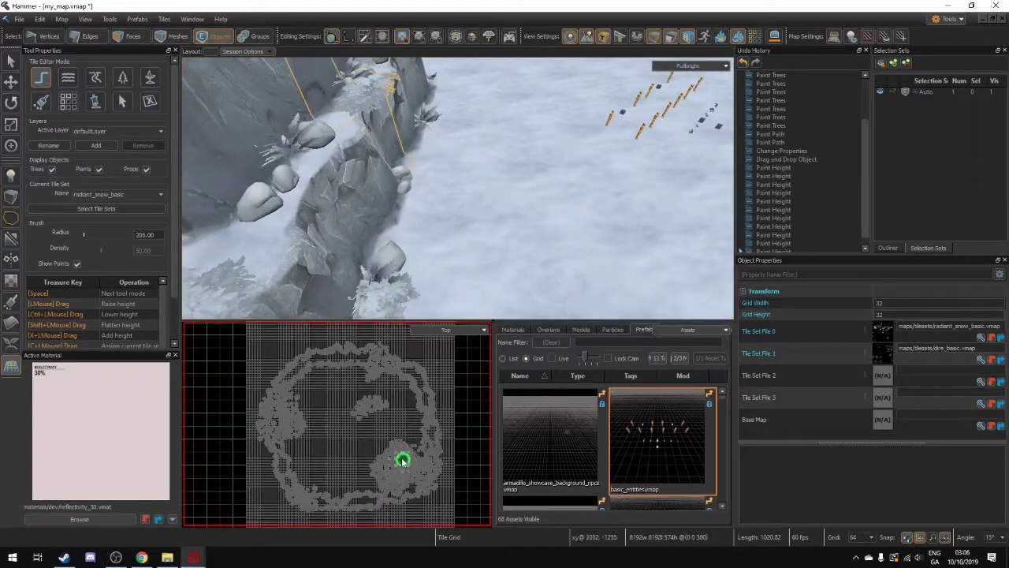
scroll(402, 459, up, 5)
scroll(398, 425, down, 2)
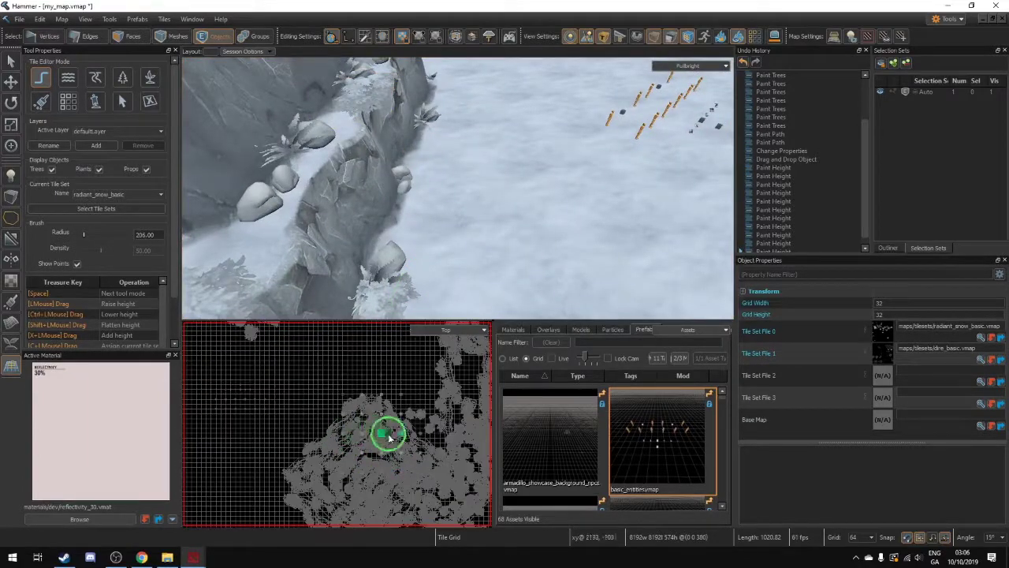
scroll(387, 438, down, 4)
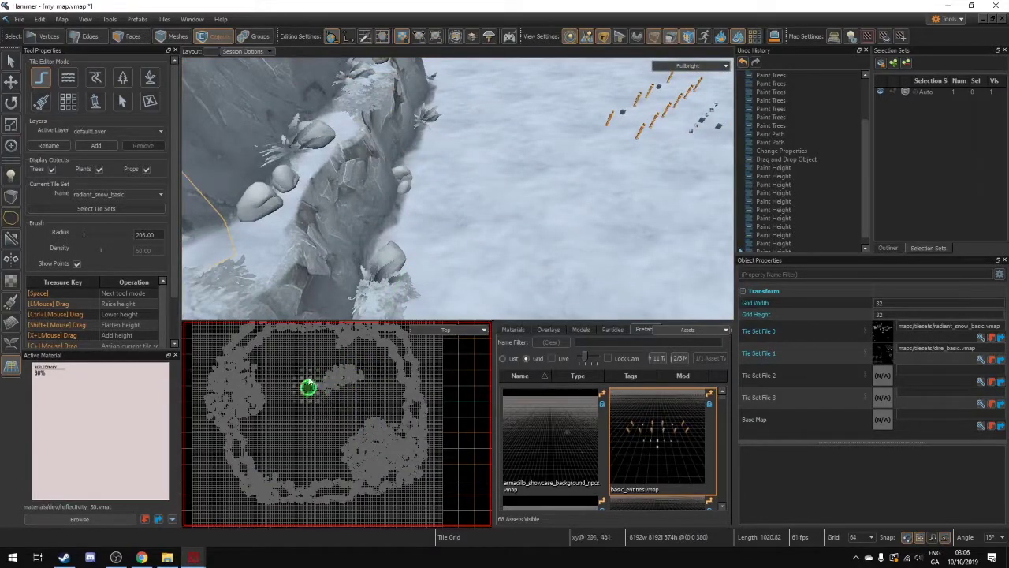
right_drag(417, 167, 513, 214)
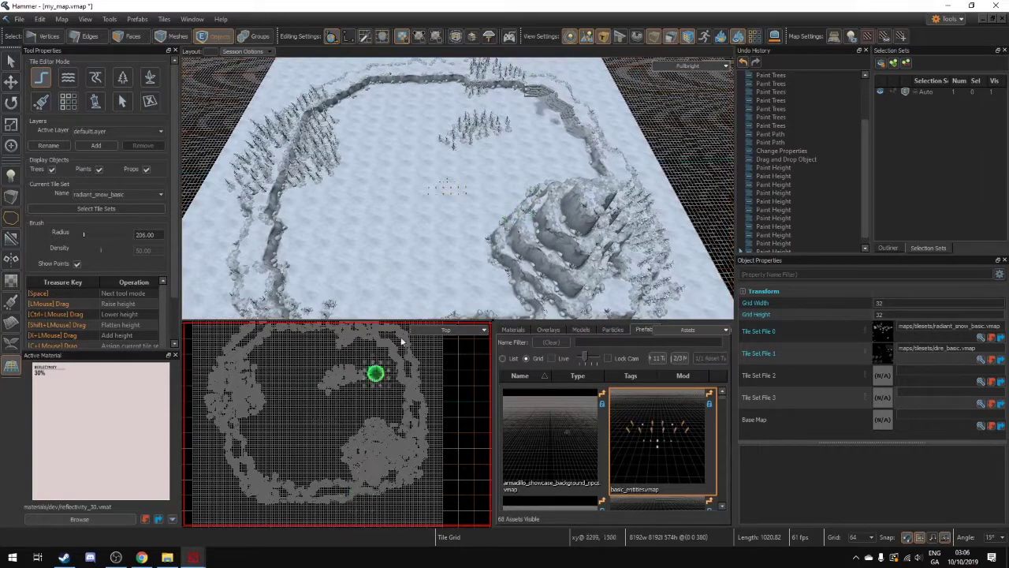
mouse_move(525, 214)
mouse_down()
mouse_move(536, 124)
mouse_move(538, 142)
mouse_up()
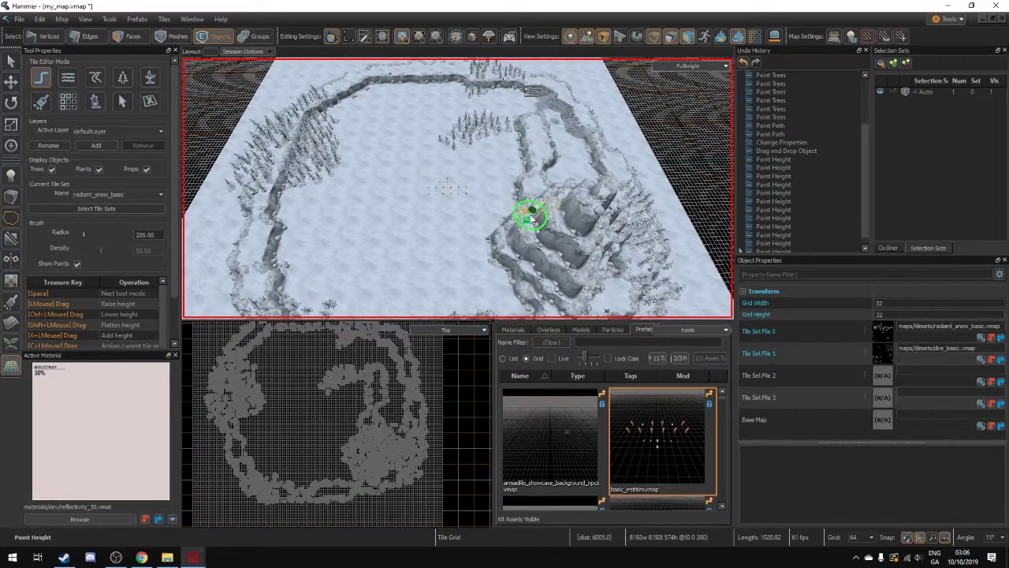
key(ctrl+z)
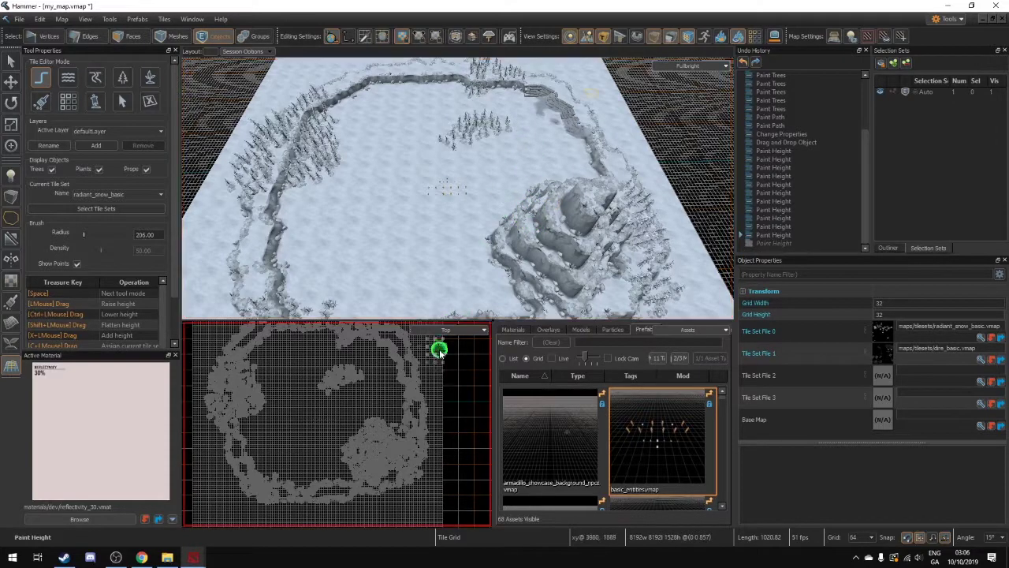
- Preview the terrain in 3D All Lighting and return the 3D view to Fullbright
click(686, 68)
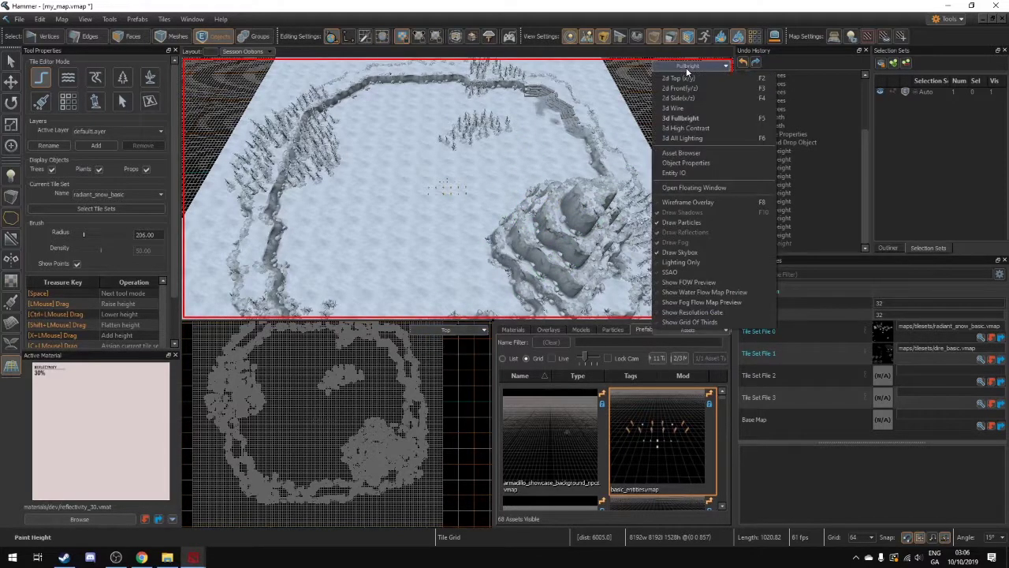
click(682, 138)
right_drag(552, 202, 556, 232)
click(674, 68)
click(693, 119)
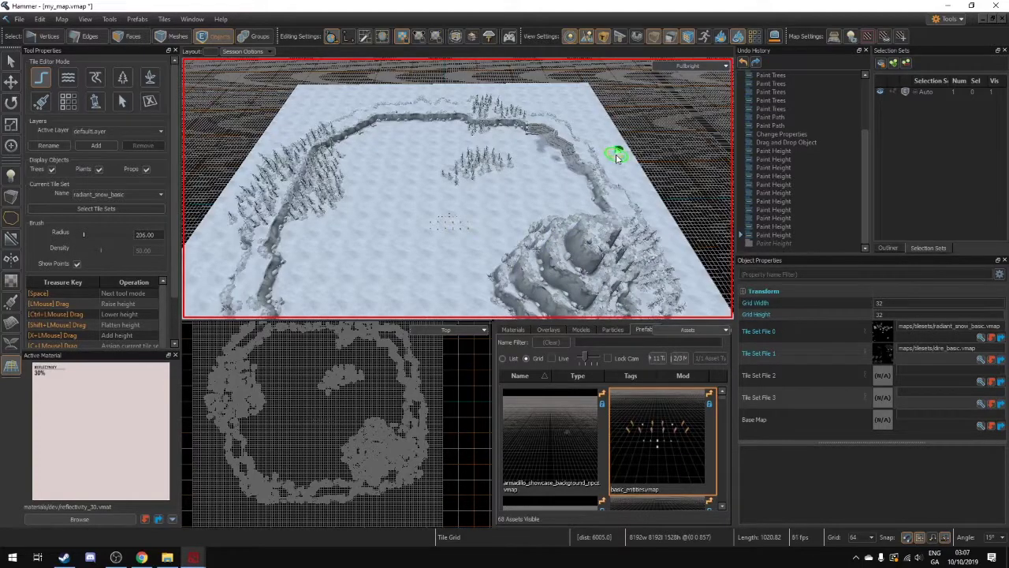
mouse_move(588, 164)
right_down()
mouse_move(588, 117)
mouse_move(594, 133)
right_up()
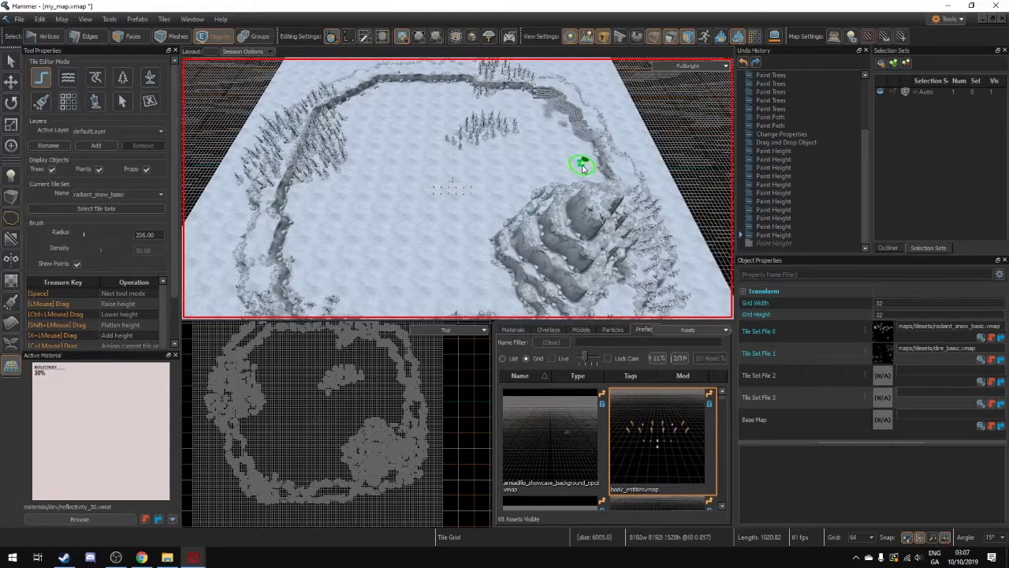
- Run my_map in the engine without rebuilding it, lock and start the match, and take a random hero
key(F9)
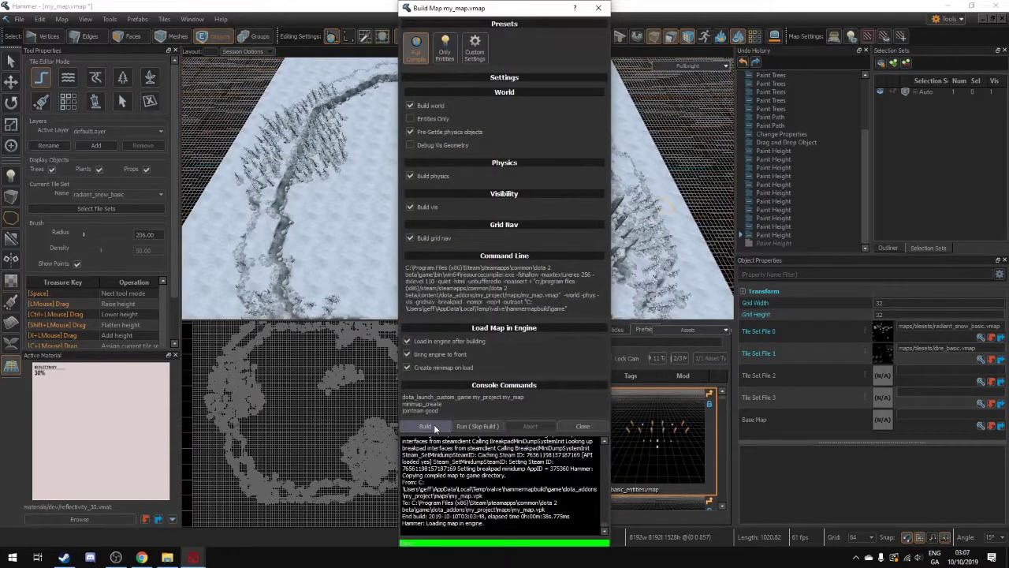
click(479, 425)
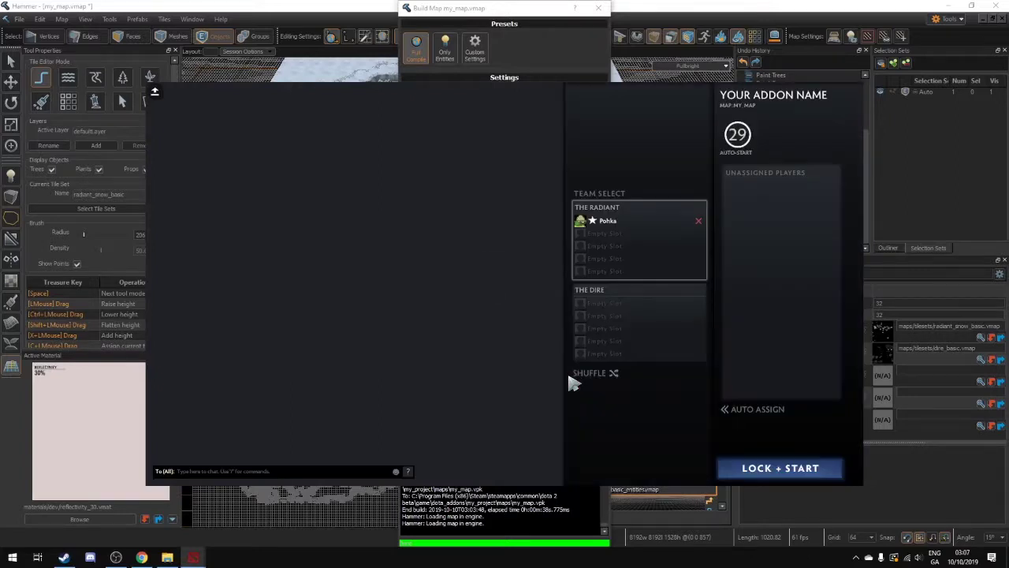
click(787, 476)
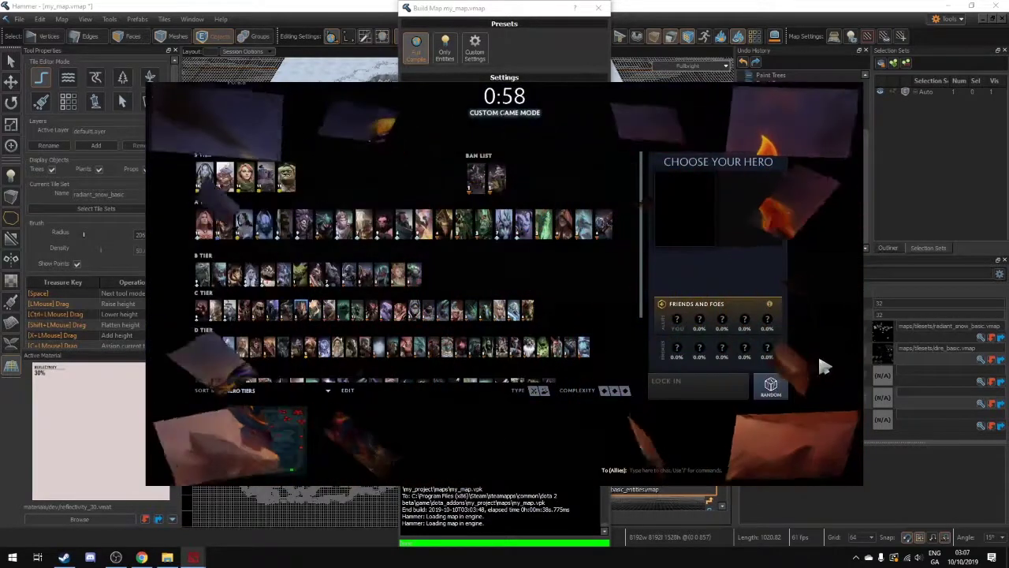
click(770, 385)
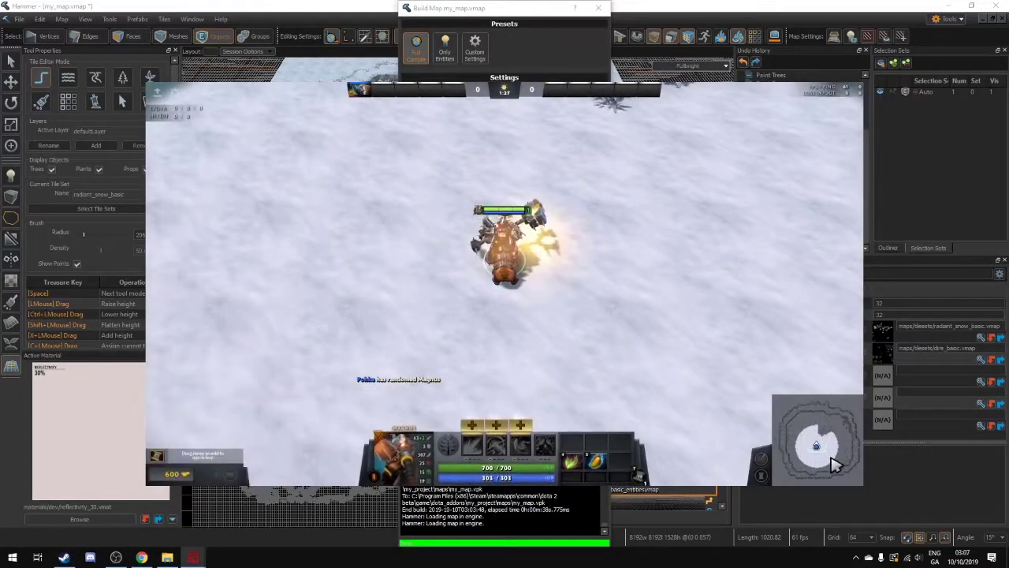
- Examine the in-game terrain away from the hero, recentre on the hero, pause the game and switch back to Hammer
click(840, 467)
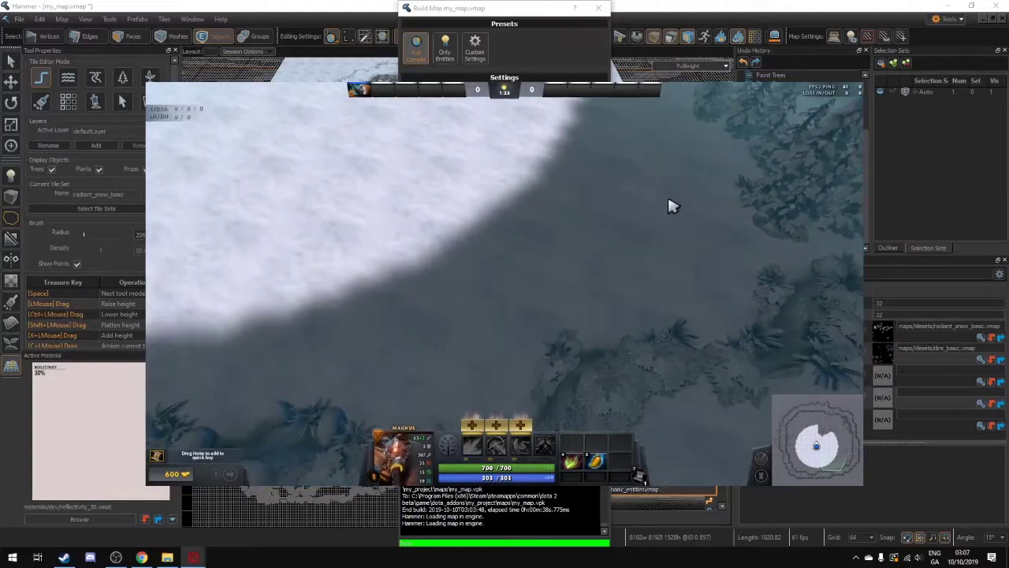
key(F1)
key(F1)
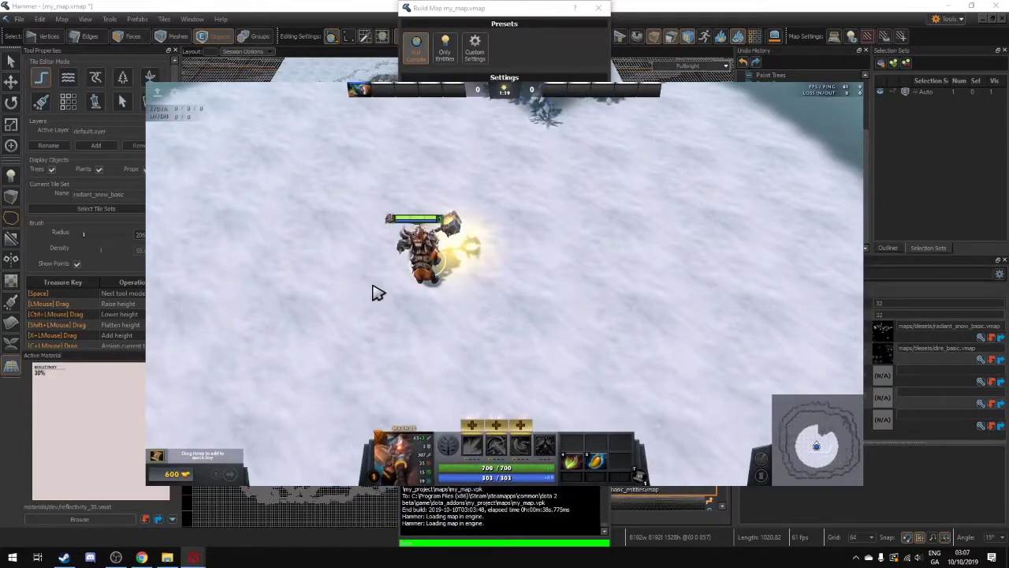
key(F9)
key(alt+Tab)
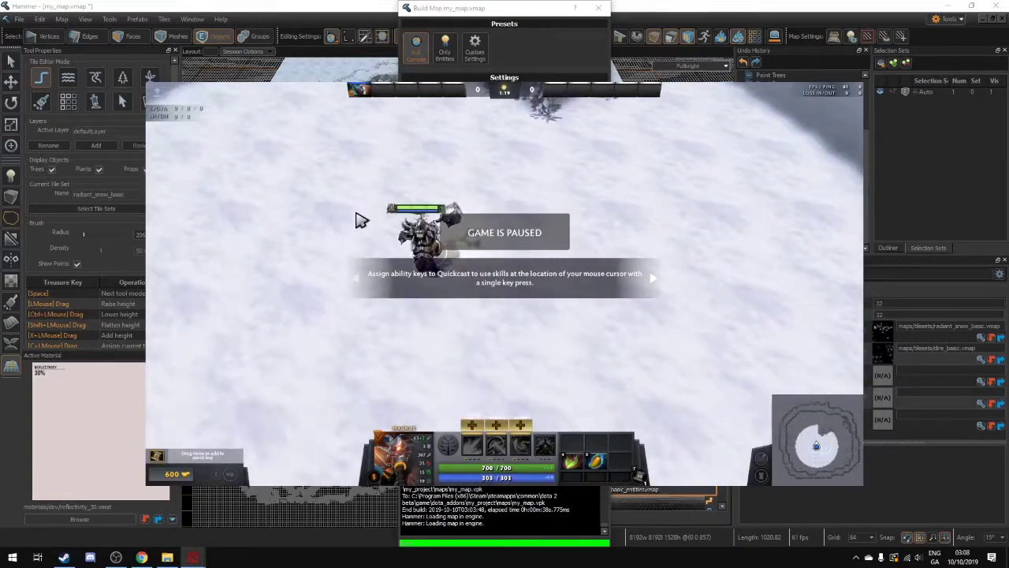
key(alt+Tab)
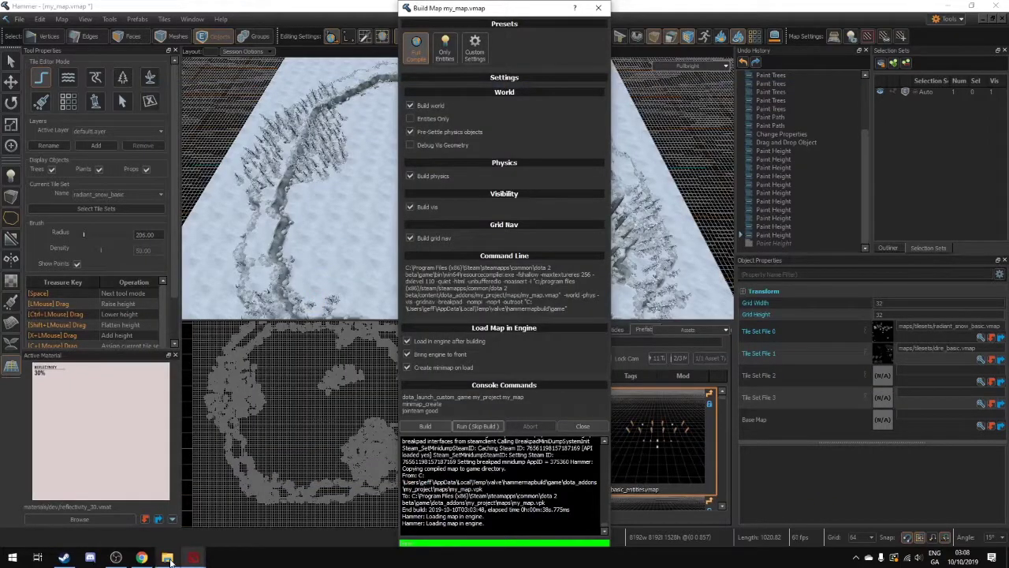
- Switch to File Explorer, go to C:\Program Files (x86)\Steam and unpin battle_arena from Quick access
click(167, 558)
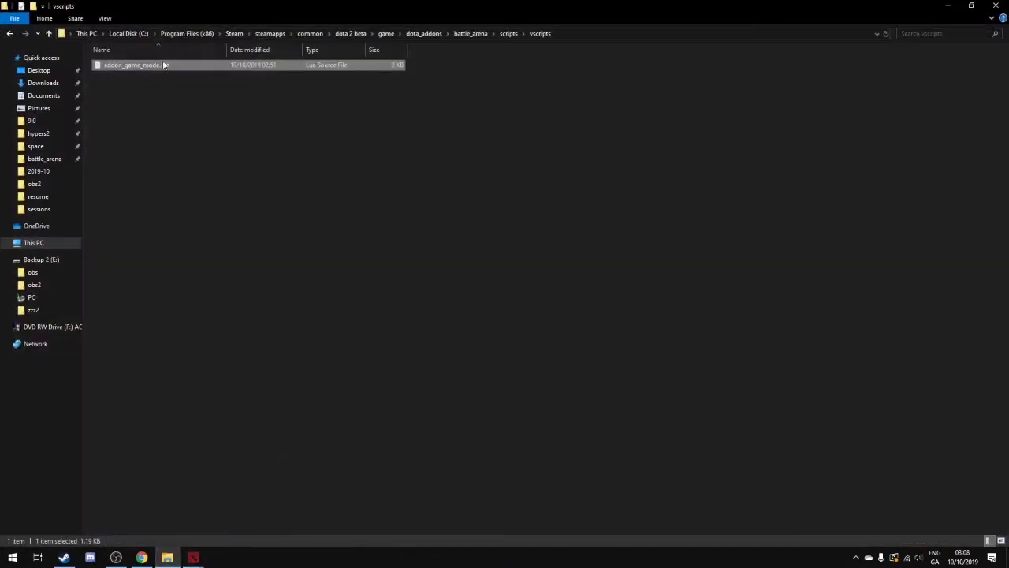
click(36, 243)
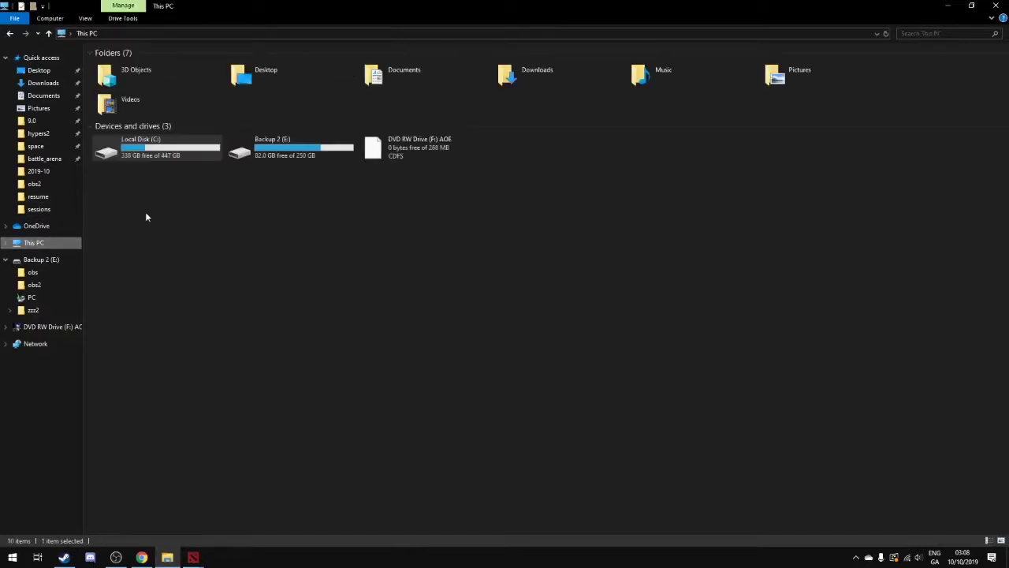
double_click(161, 154)
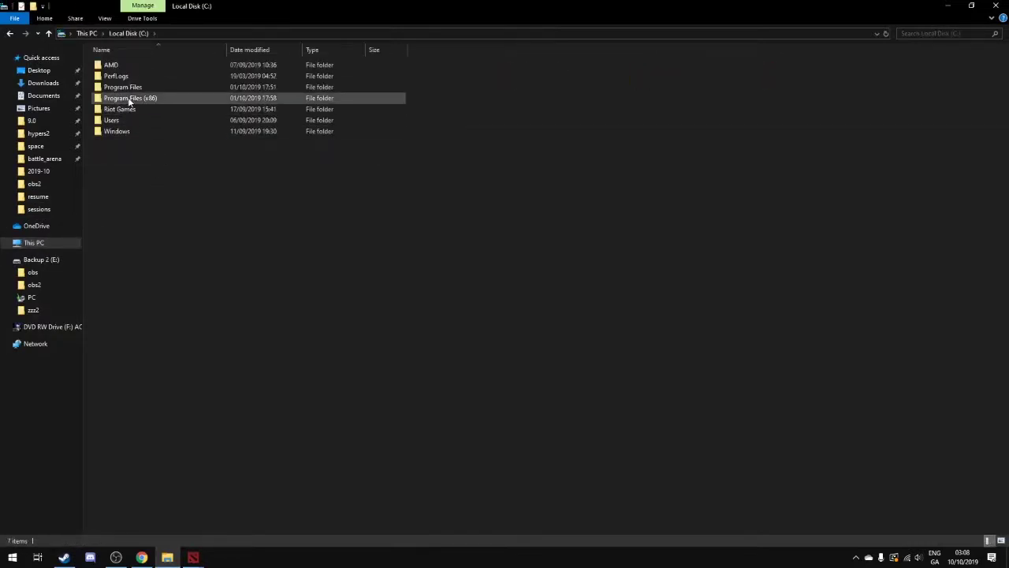
double_click(127, 99)
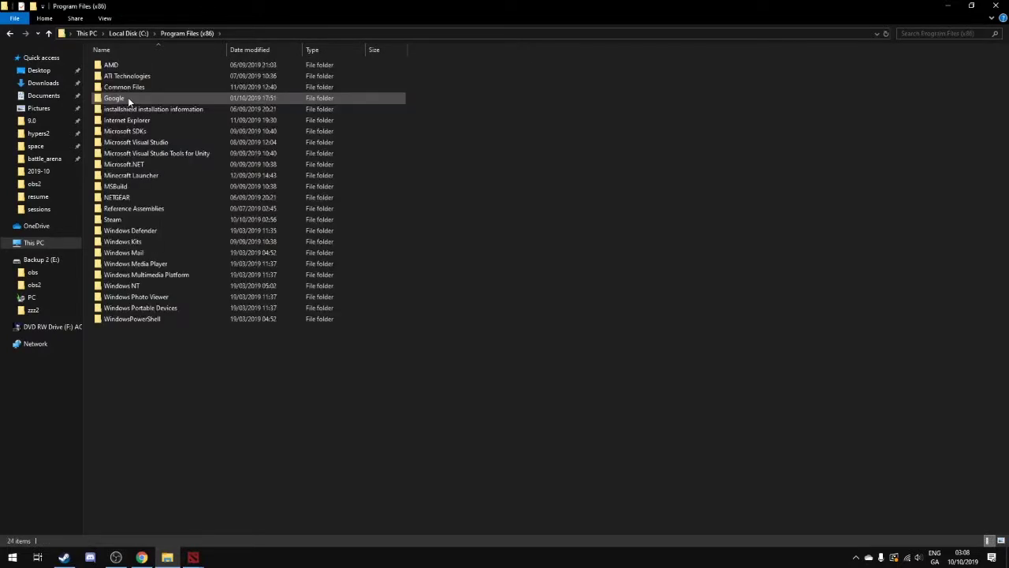
double_click(131, 219)
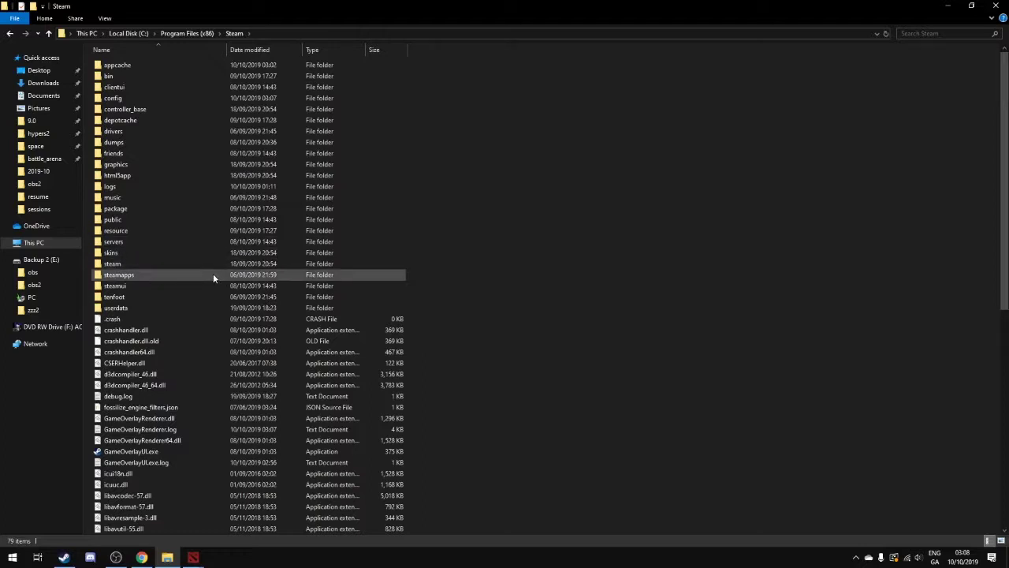
click(64, 158)
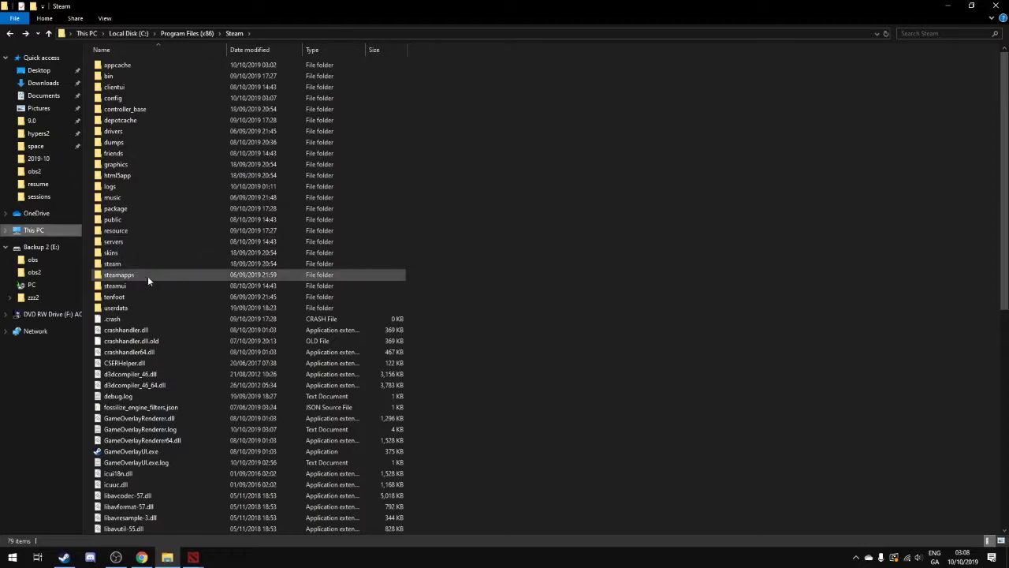
- Go to the steamapps\common\dota 2 beta\game\dota_addons folder
double_click(194, 276)
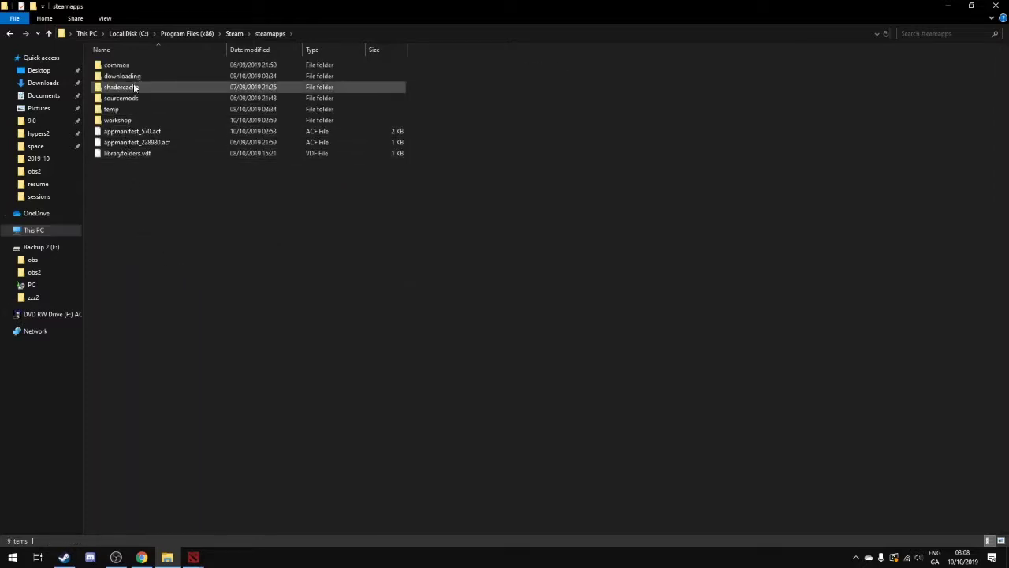
double_click(198, 65)
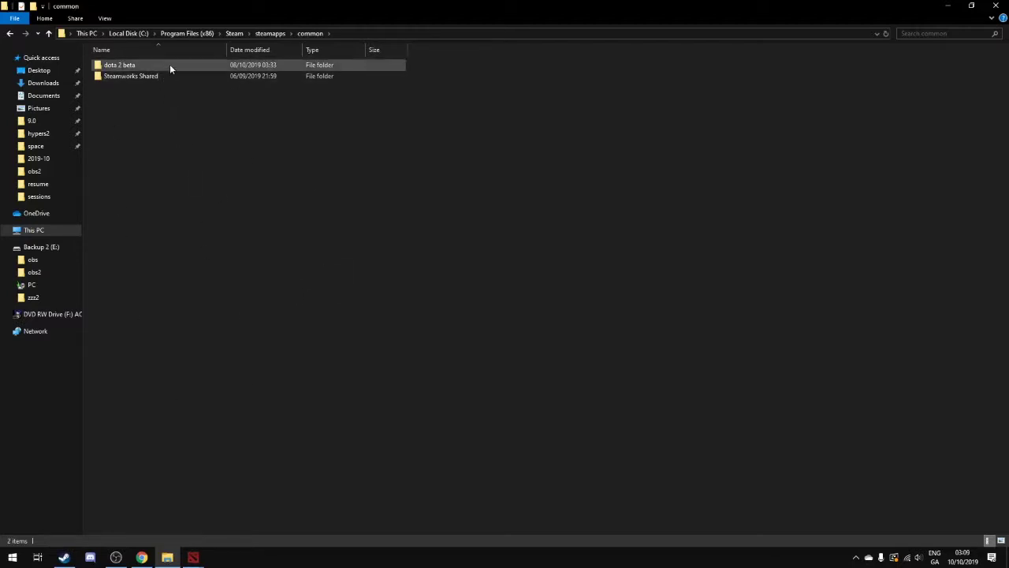
mouse_move(169, 66)
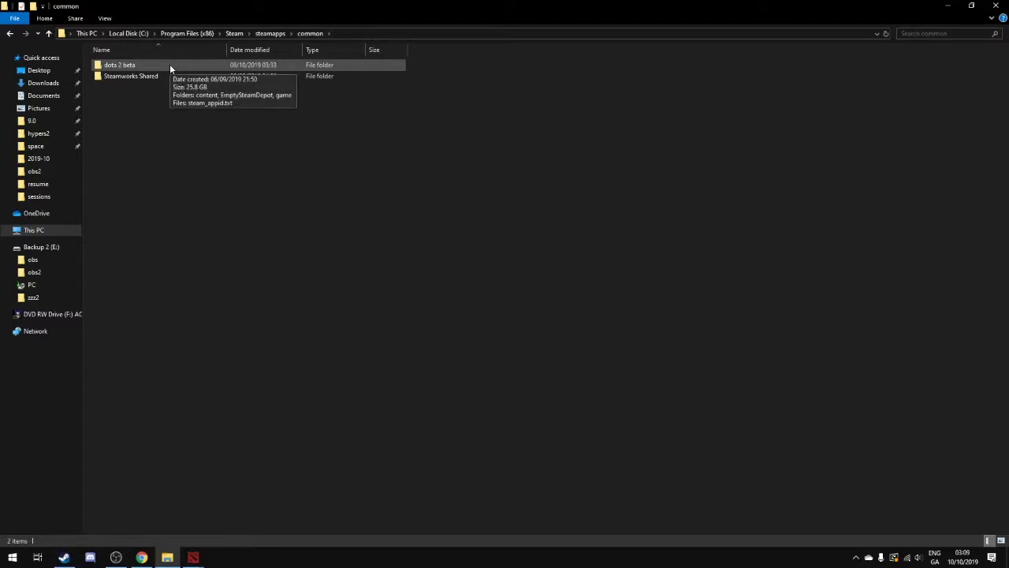
double_click(170, 66)
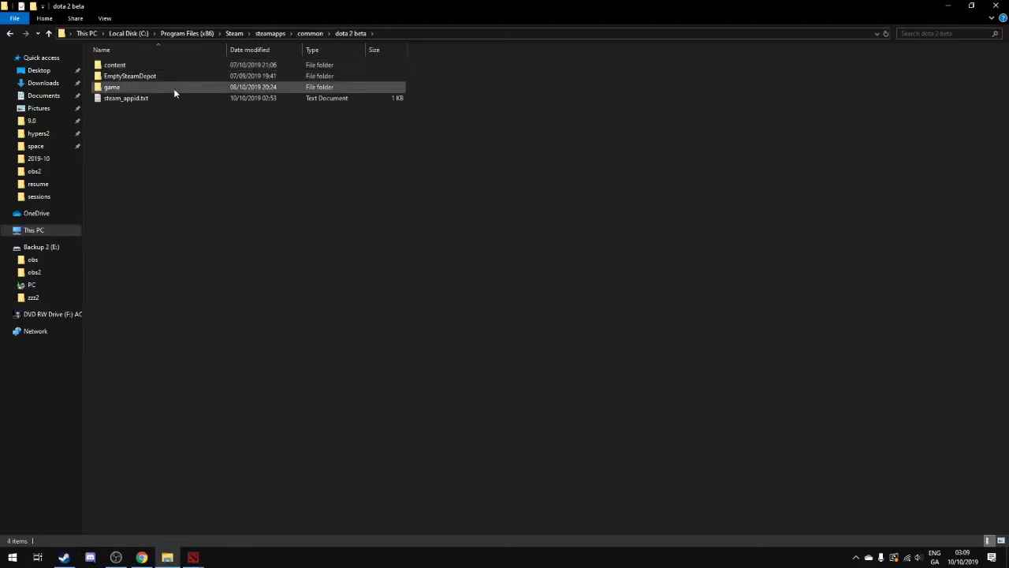
double_click(173, 89)
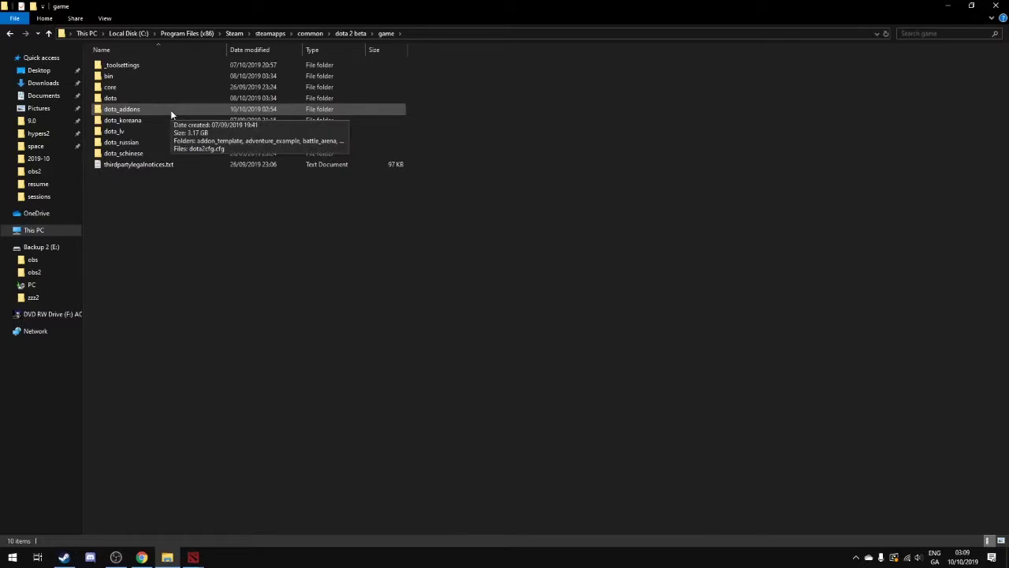
double_click(171, 110)
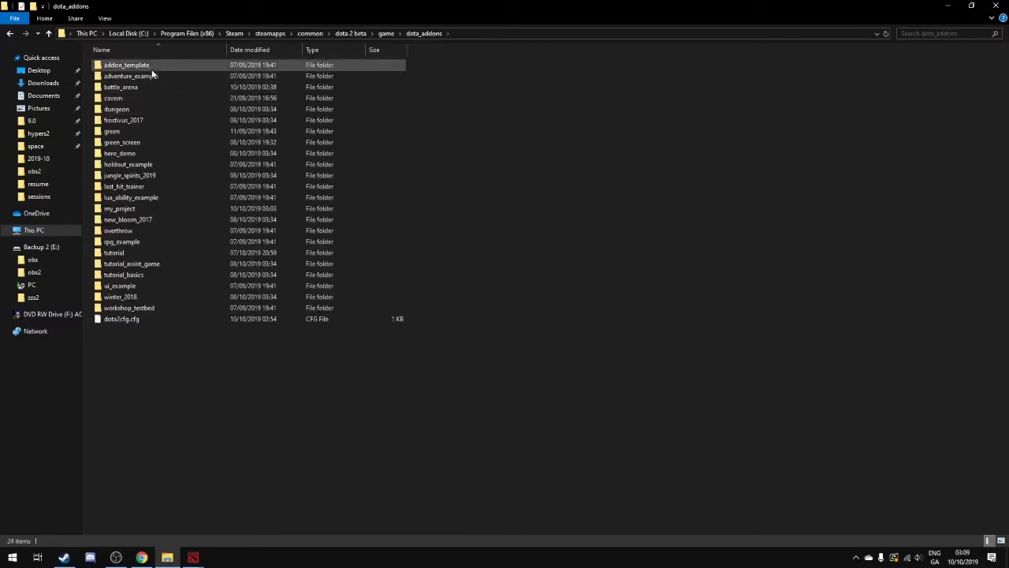
- Go to my_project\scripts\vscripts and open addon_game_mode.lua in Visual Studio Code
double_click(184, 207)
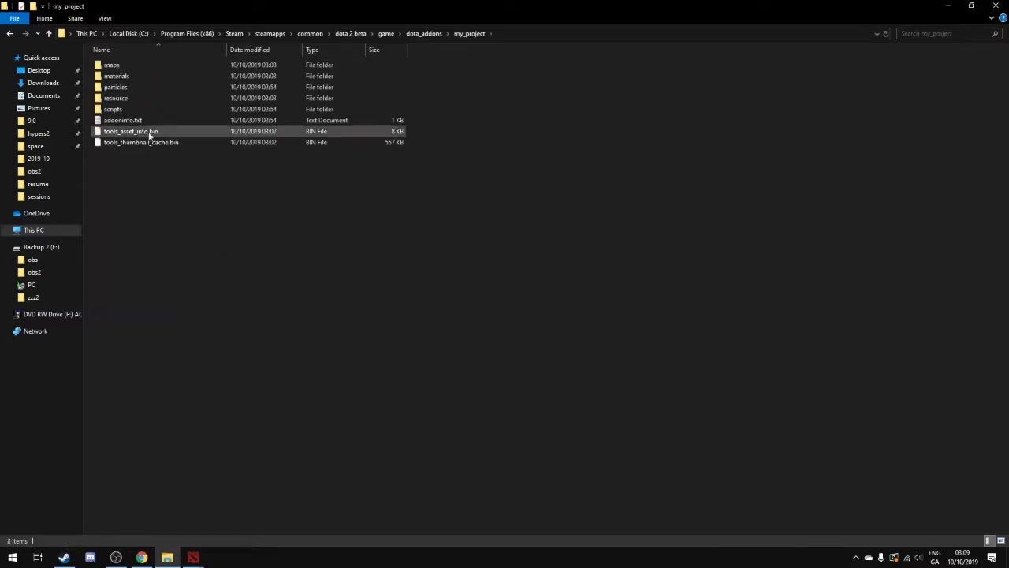
click(192, 112)
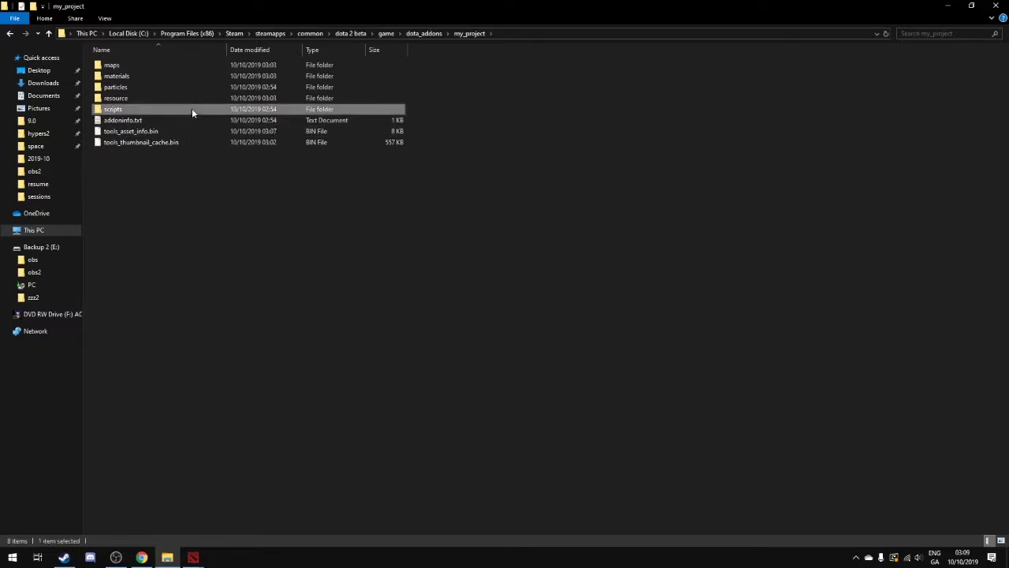
double_click(192, 113)
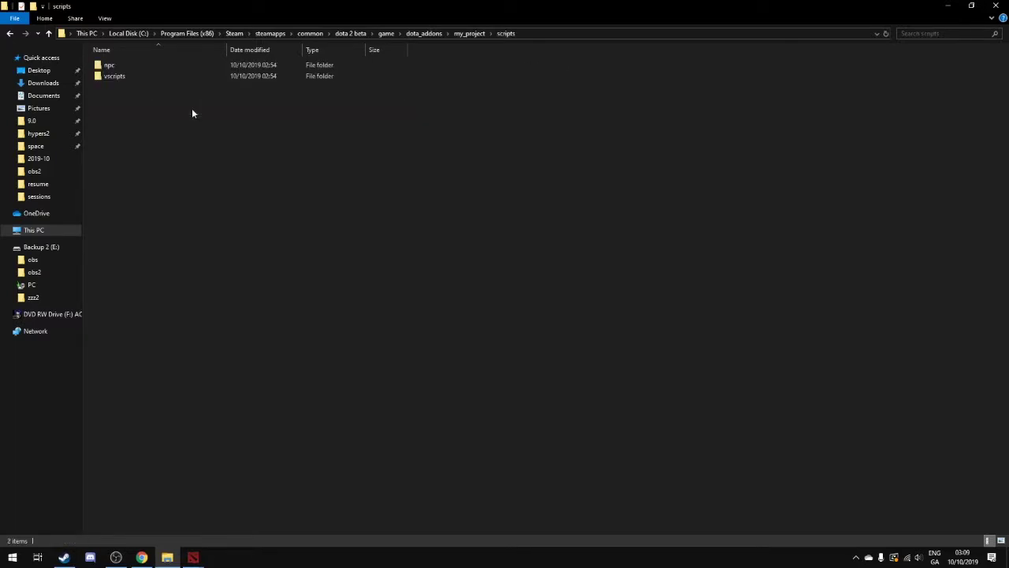
double_click(157, 76)
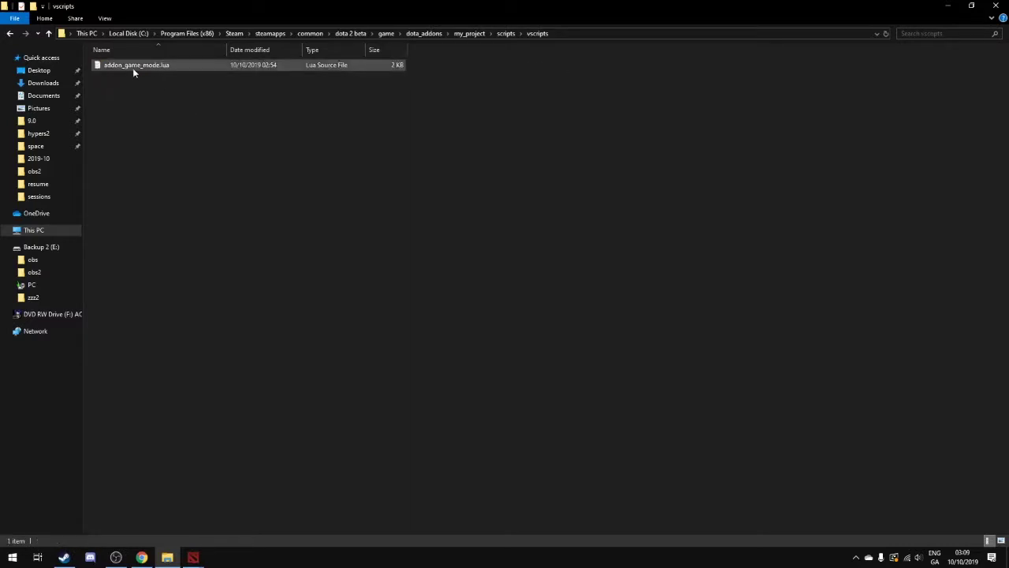
right_click(134, 70)
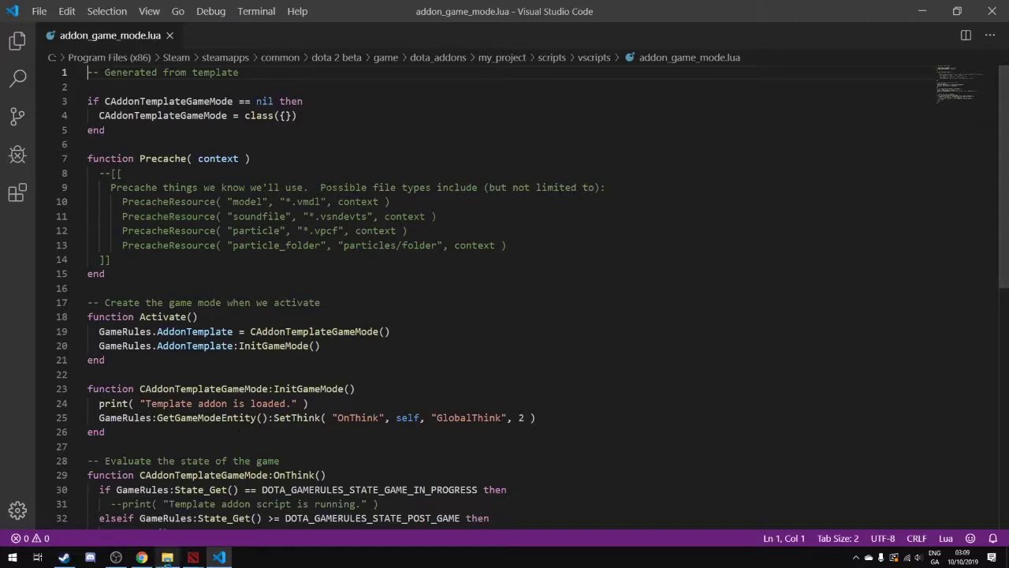
- Switch to Chrome and view the Visual Studio Code download page
click(141, 557)
click(309, 9)
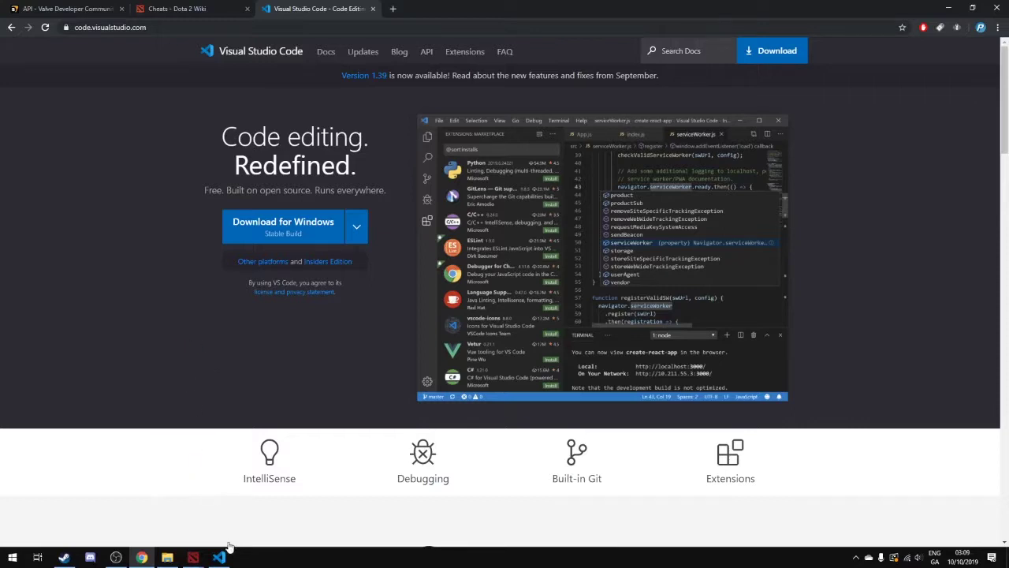
- Switch to Visual Studio Code and add CreateUnitByName("npc_dota_hero_axe", Vector(0,1300,0), true, nil, nil, DOTA_TEAM_BADGUYS) at the end of InitGameMode
mouse_move(221, 557)
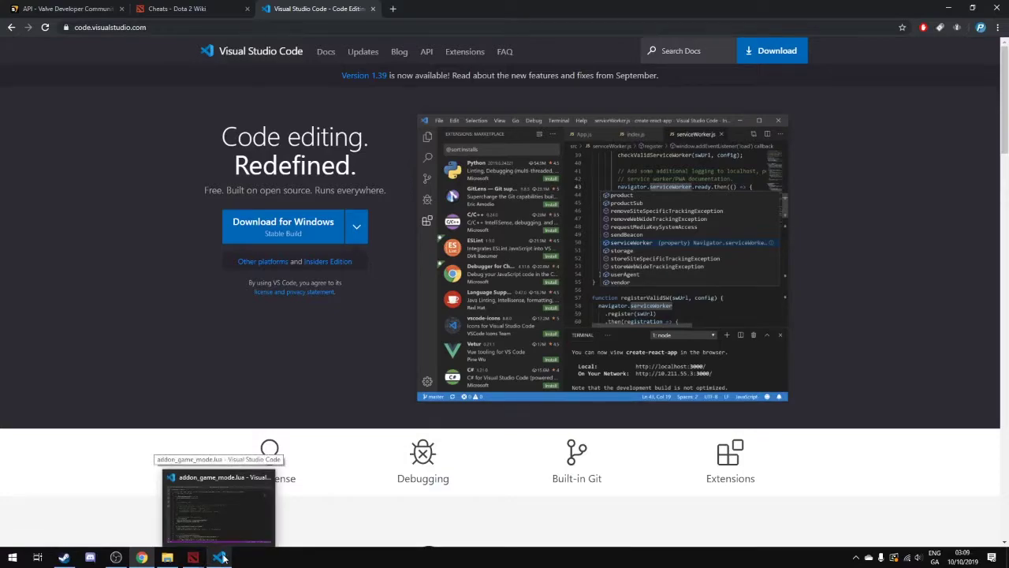
click(223, 557)
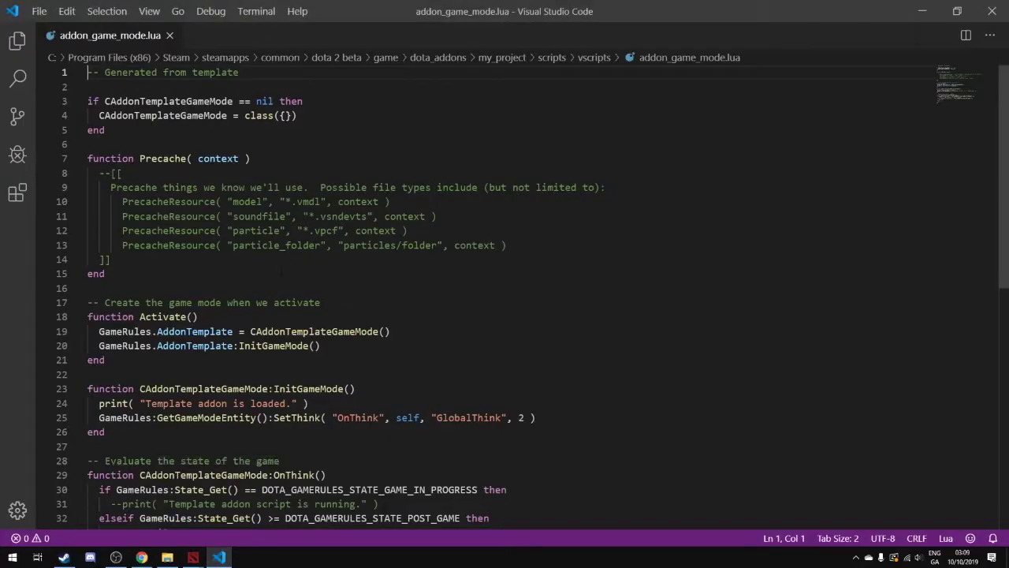
scroll(281, 272, down, 4)
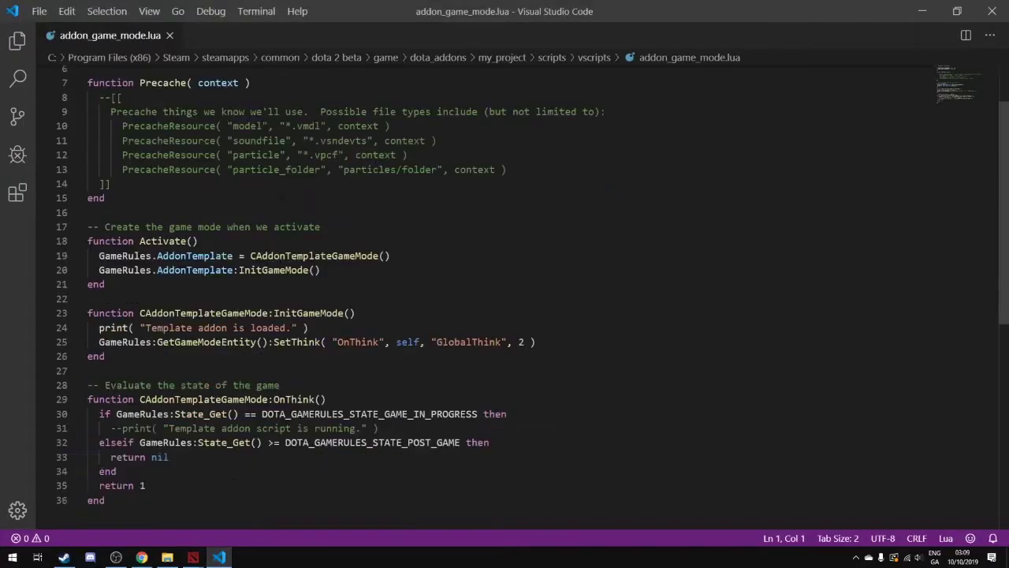
click(536, 266)
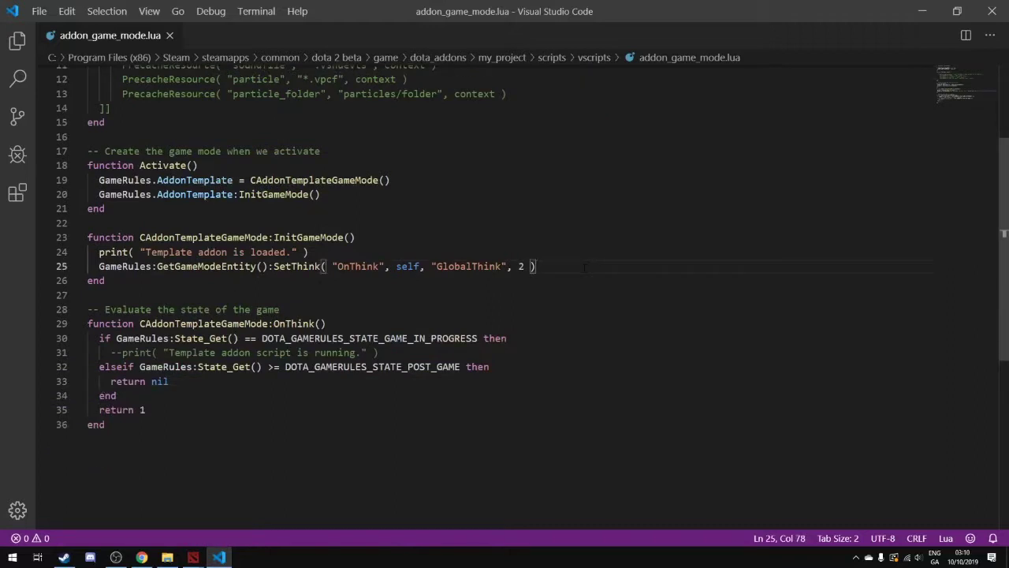
key(Return)
key(Return)
key(Return)
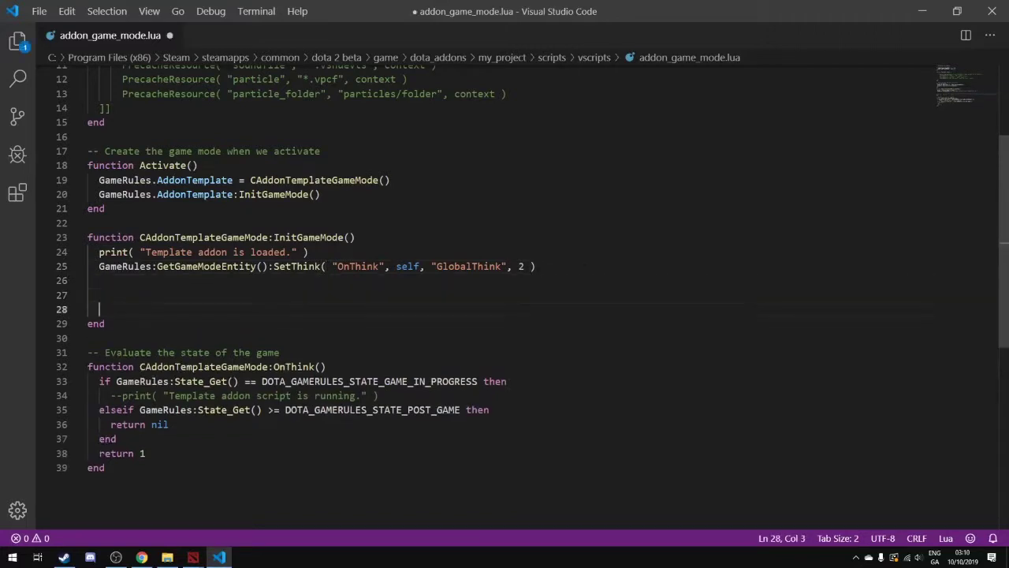
key(ctrl+v)
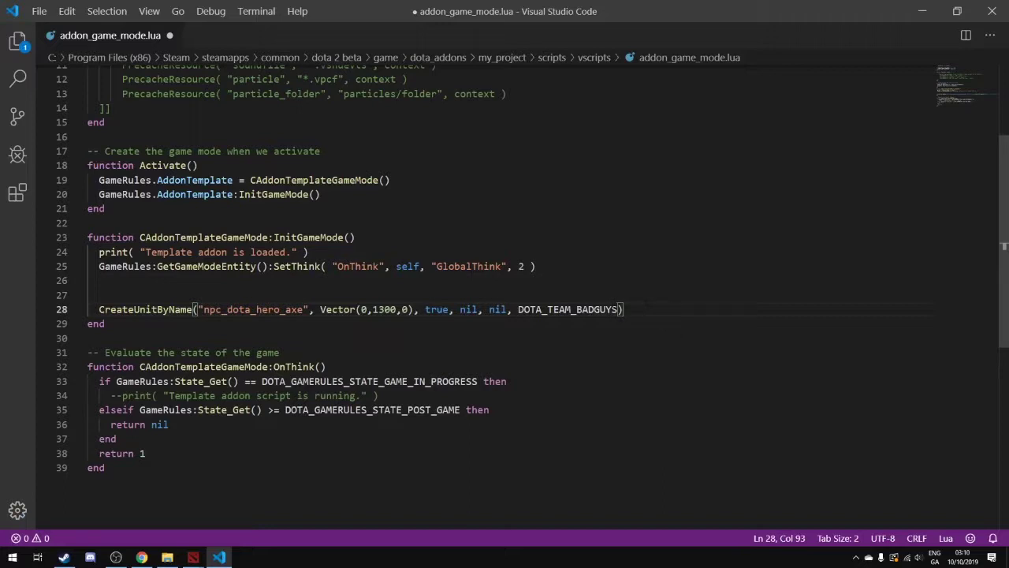
- Highlight the hero name, Vector position and team arguments of the CreateUnitByName call, and save the script
drag(303, 309, 286, 309)
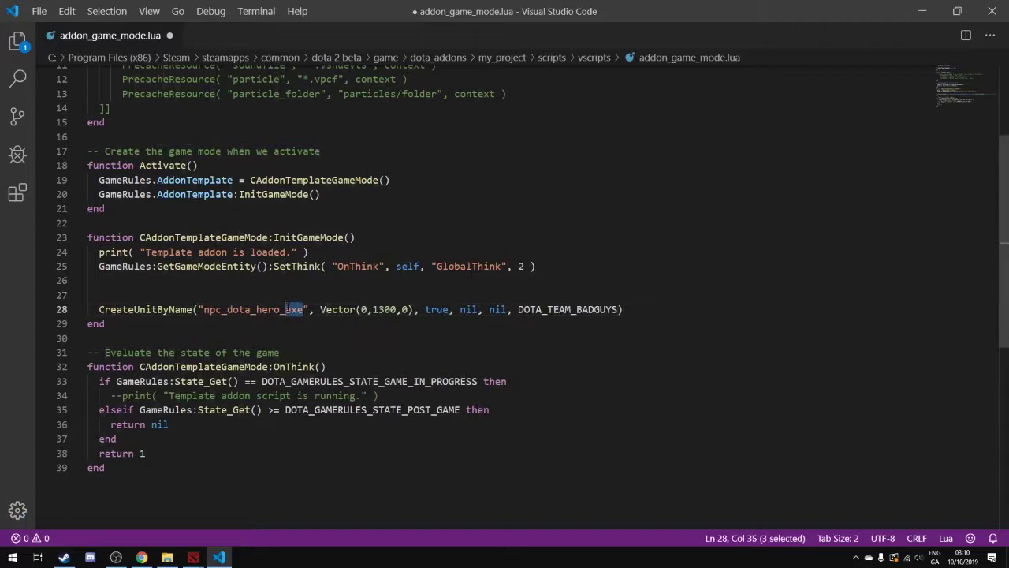
drag(412, 309, 314, 309)
drag(618, 309, 519, 309)
click(624, 309)
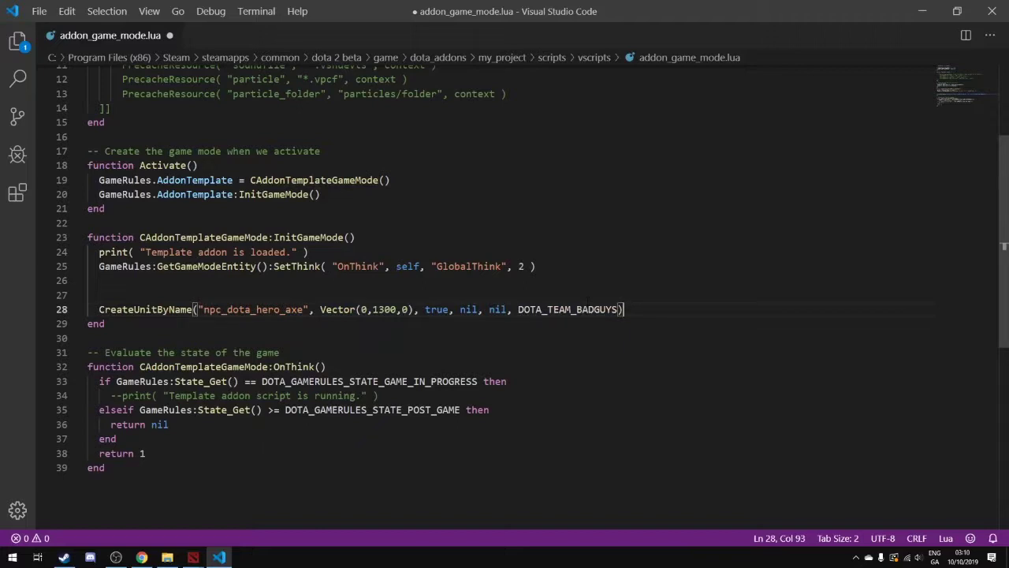
key(ctrl+s)
- Switch to Hammer, run my_map without rebuilding it, and start the match with a random hero
click(193, 558)
click(307, 517)
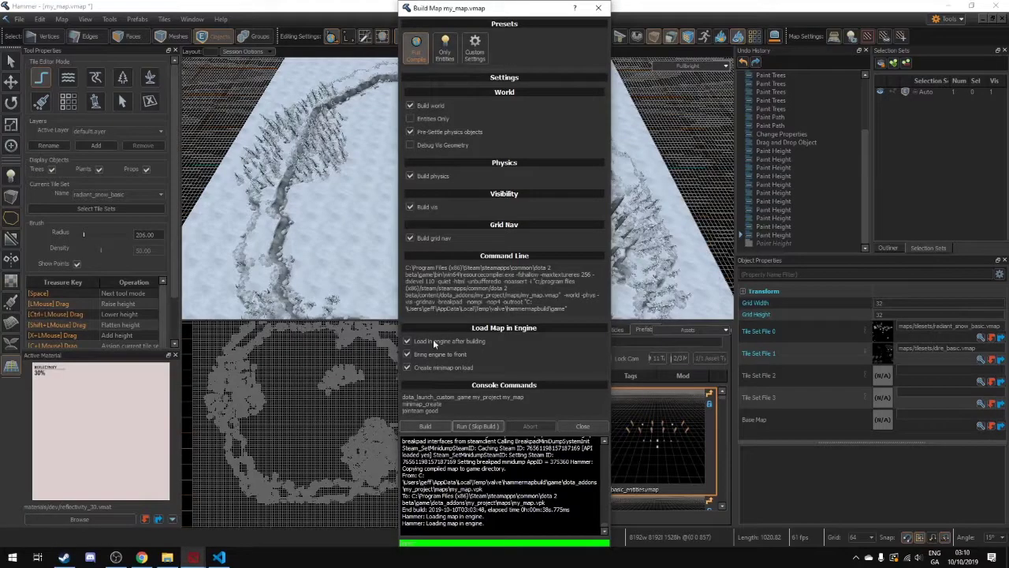
click(475, 426)
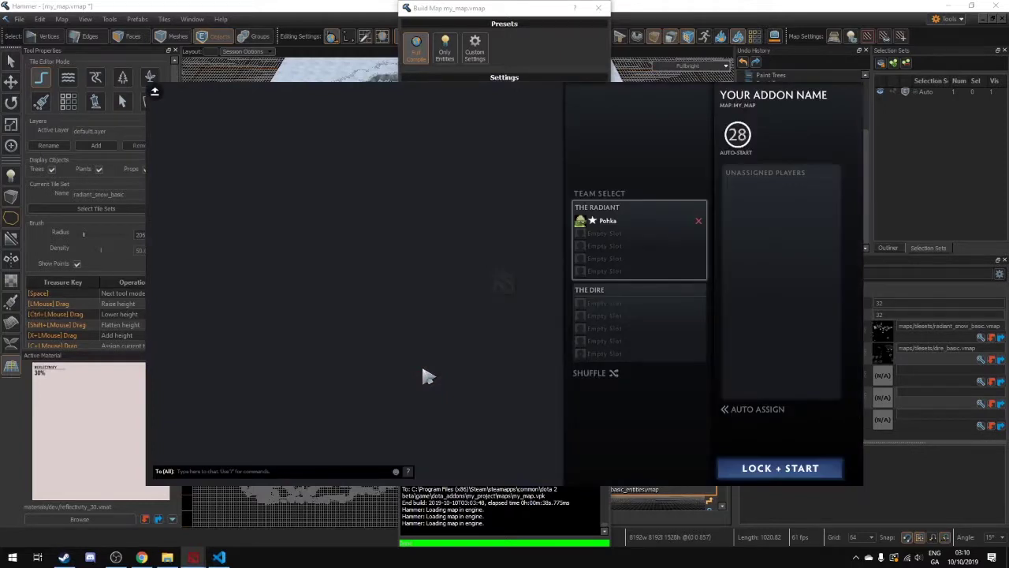
click(741, 465)
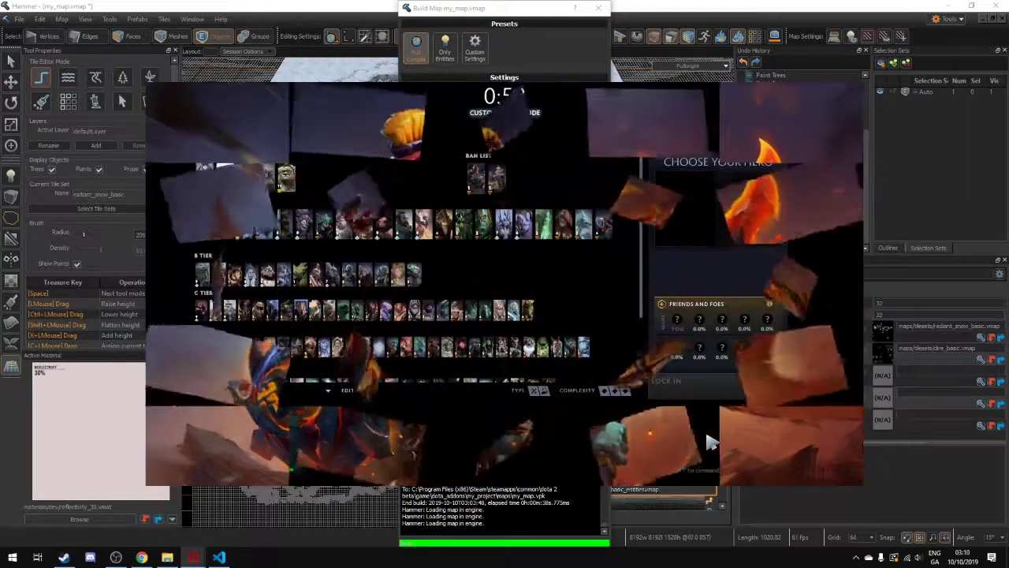
click(770, 386)
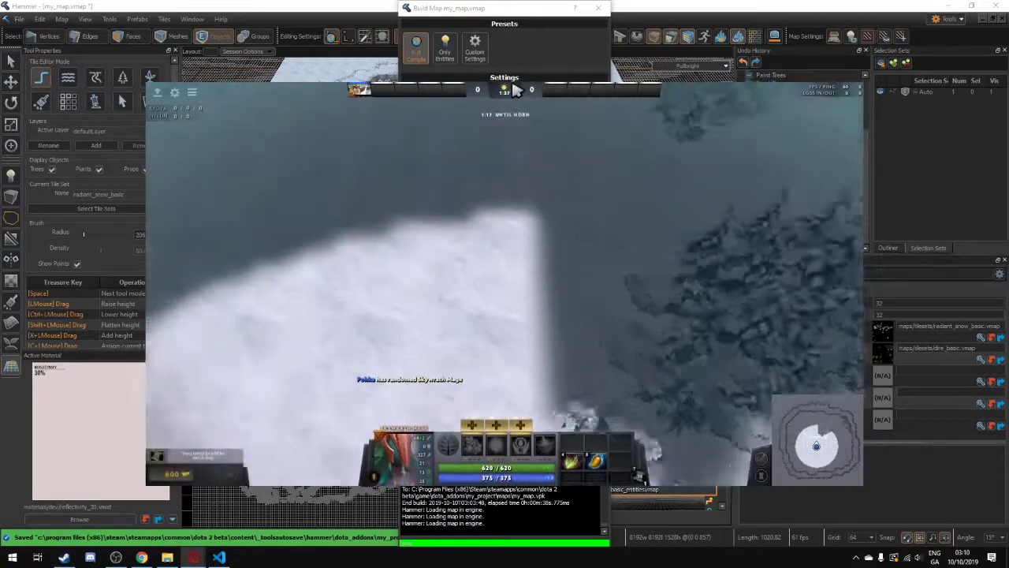
- Walk the hero across the snow field to find the enemy Axe and approach him
right_click(462, 331)
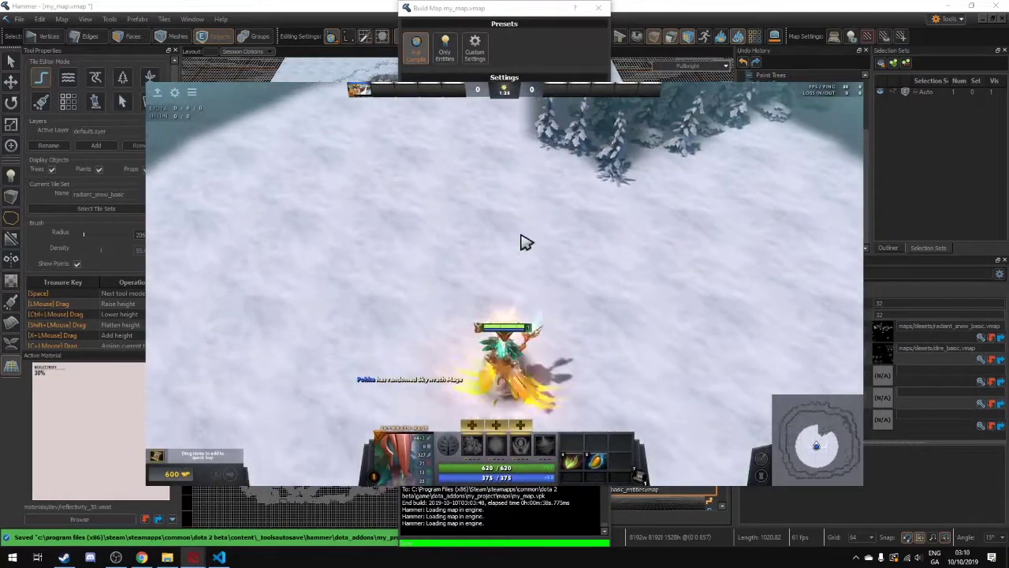
right_click(454, 236)
right_click(439, 264)
right_click(435, 225)
right_click(259, 373)
right_click(287, 331)
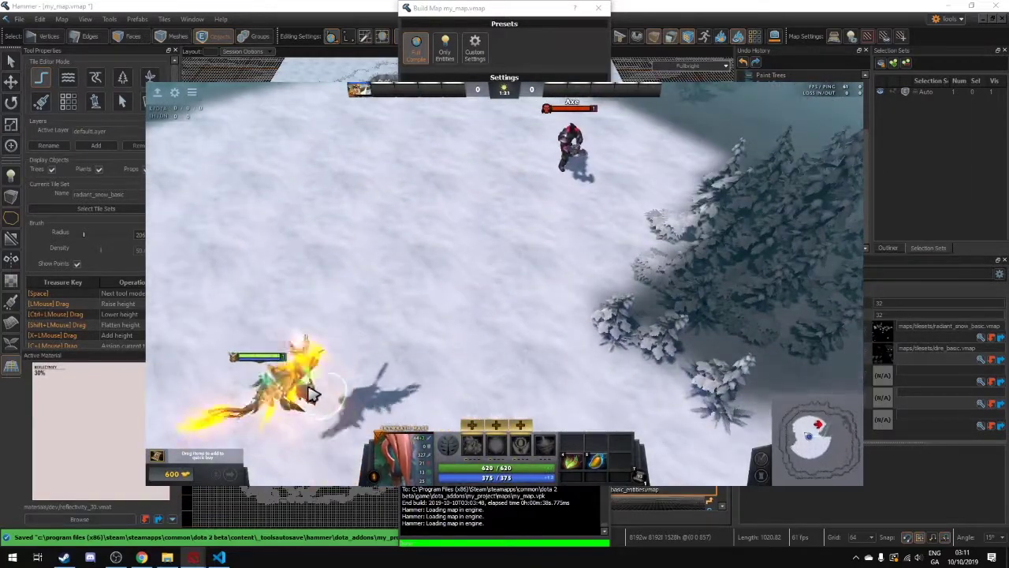
right_click(394, 302)
right_click(504, 221)
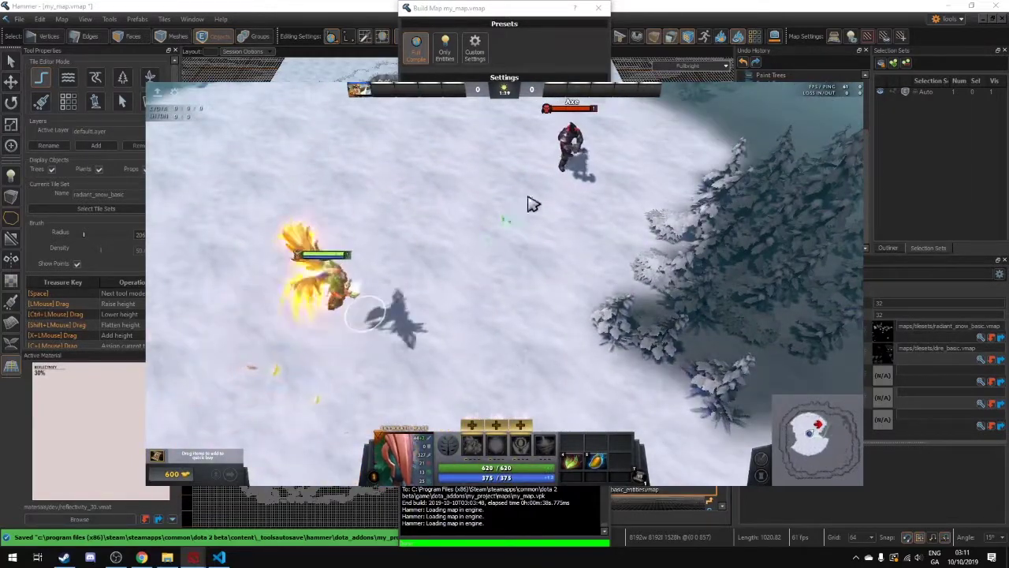
- Lead Axe around the snow field, pause the game, and check other areas of the map
right_click(326, 306)
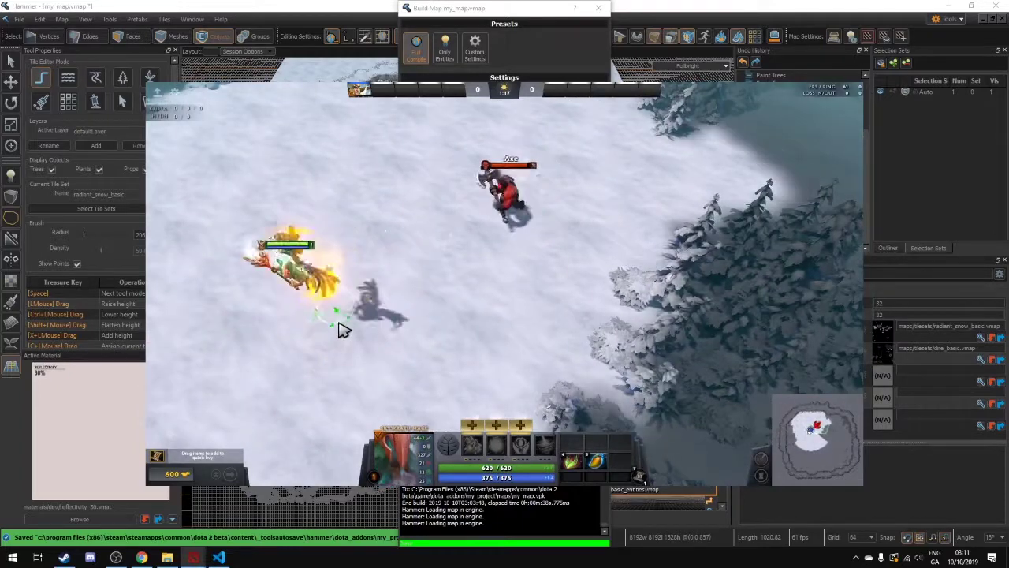
right_click(521, 316)
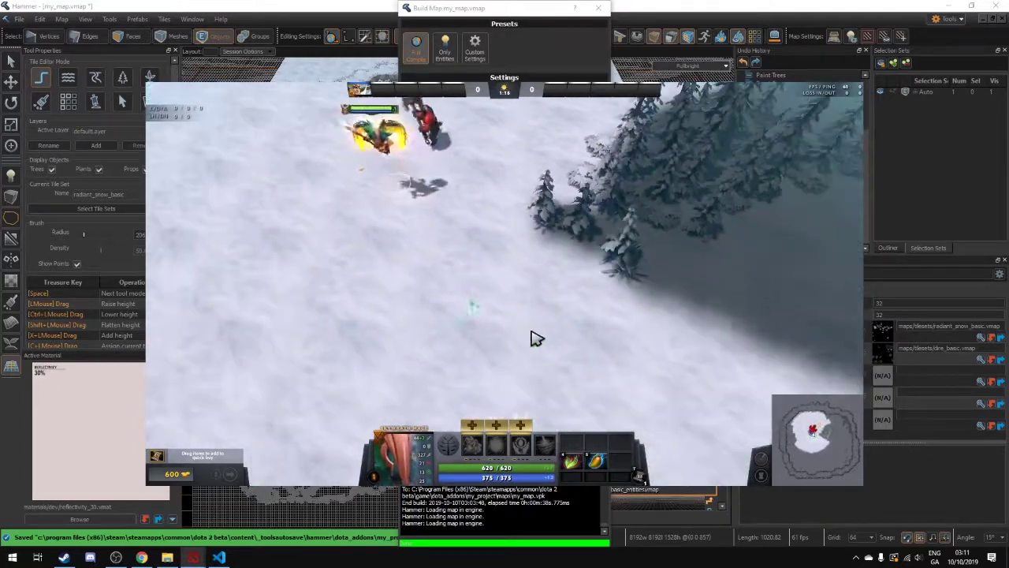
right_click(784, 315)
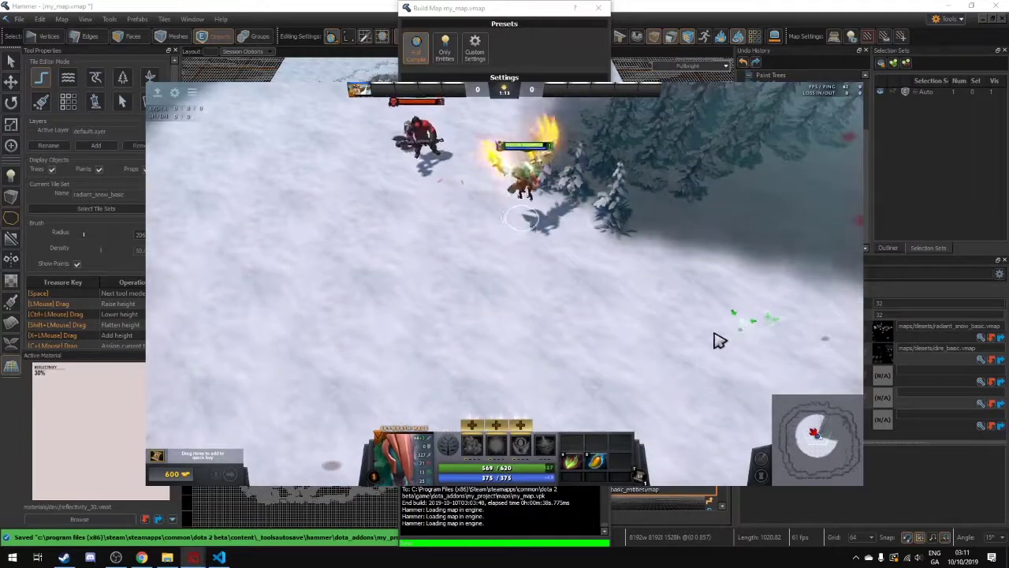
right_click(634, 334)
right_click(512, 316)
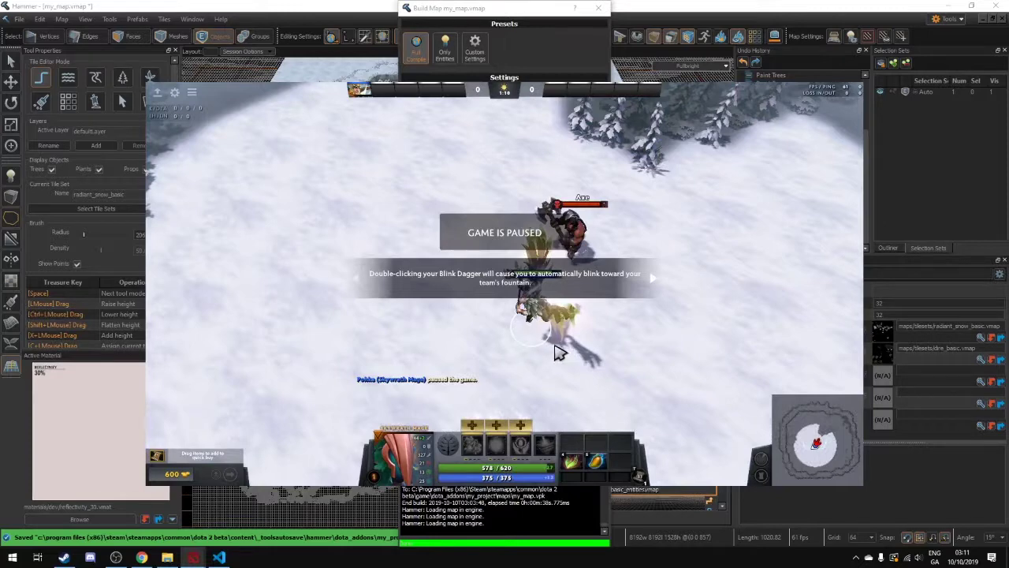
click(825, 446)
click(782, 470)
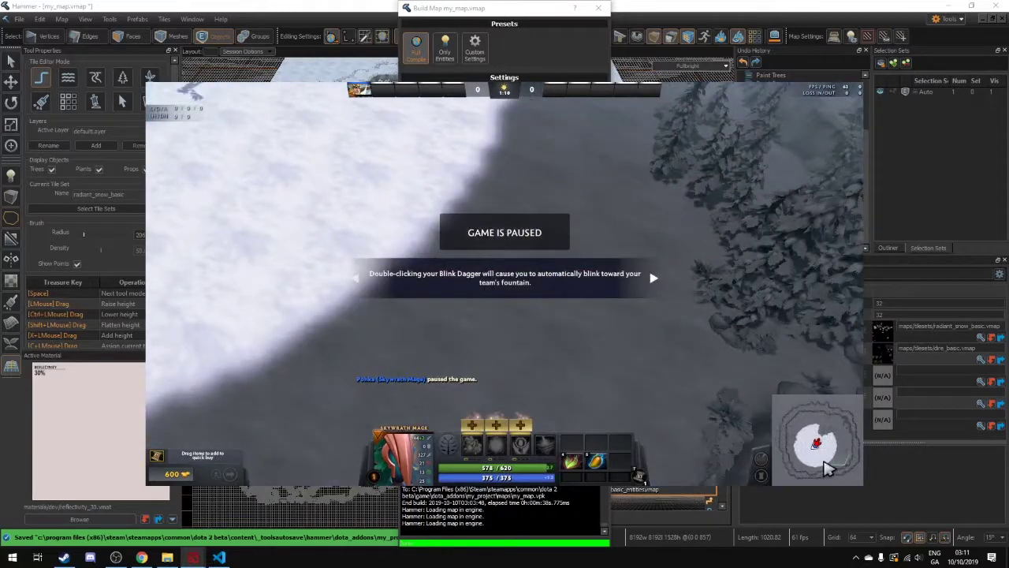
- Return to Hammer, start a full build of my_map with its changes saved, and move the Build Map dialog aside
key(alt+Tab)
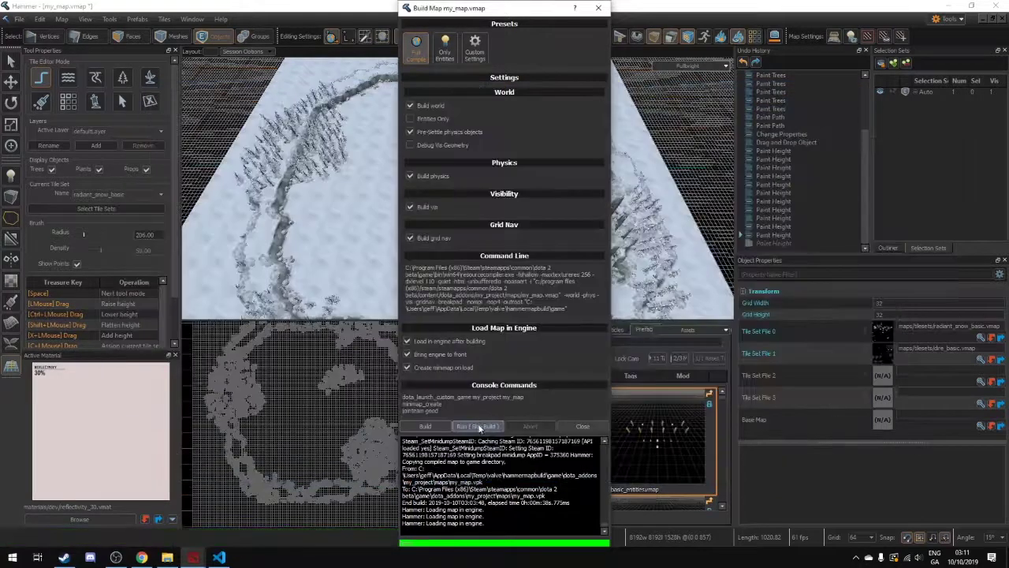
click(425, 425)
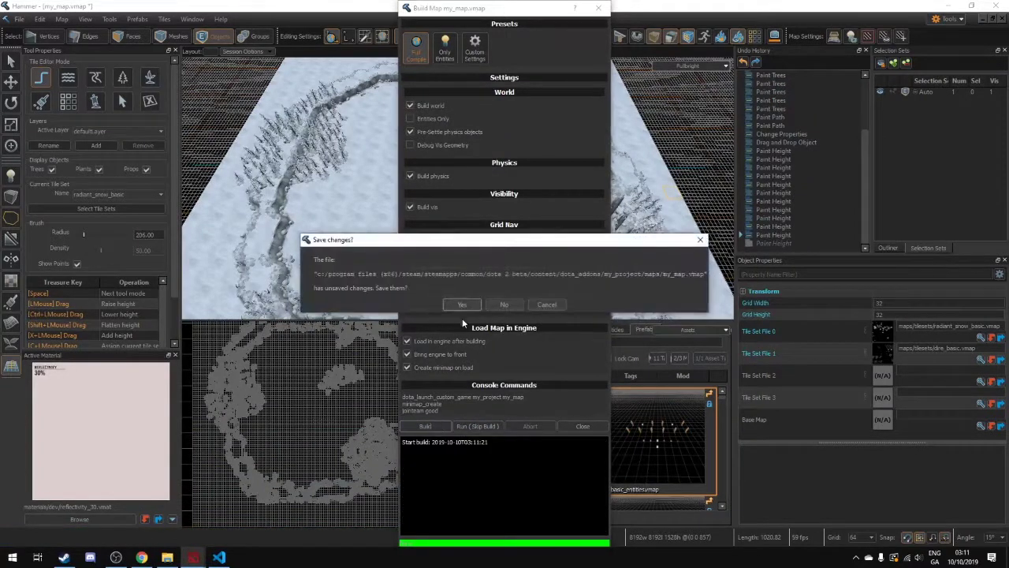
click(461, 304)
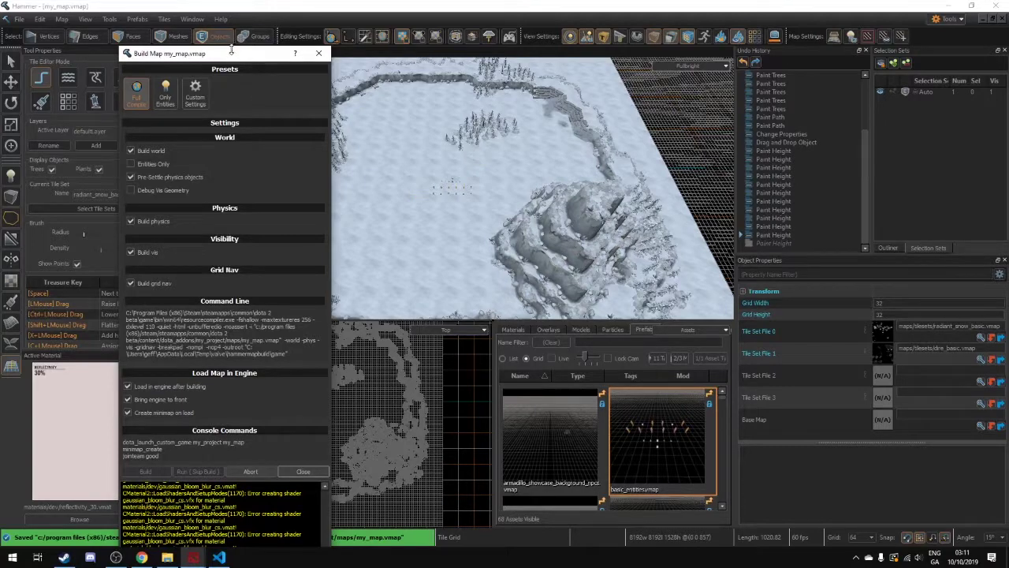
drag(230, 50, 252, 45)
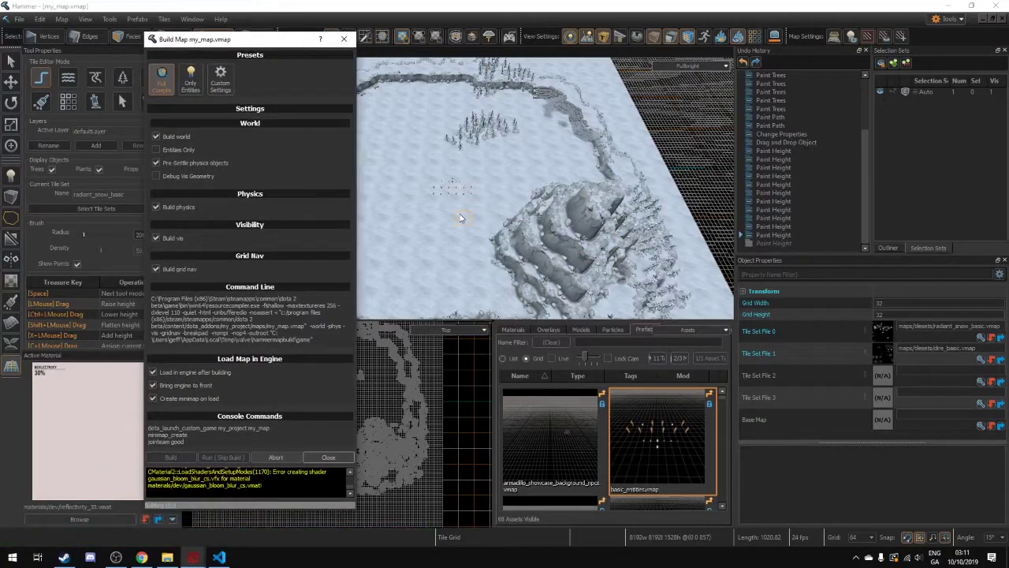
- Switch to File Explorer, go up to the my_project folder and pin it to Quick access
click(167, 556)
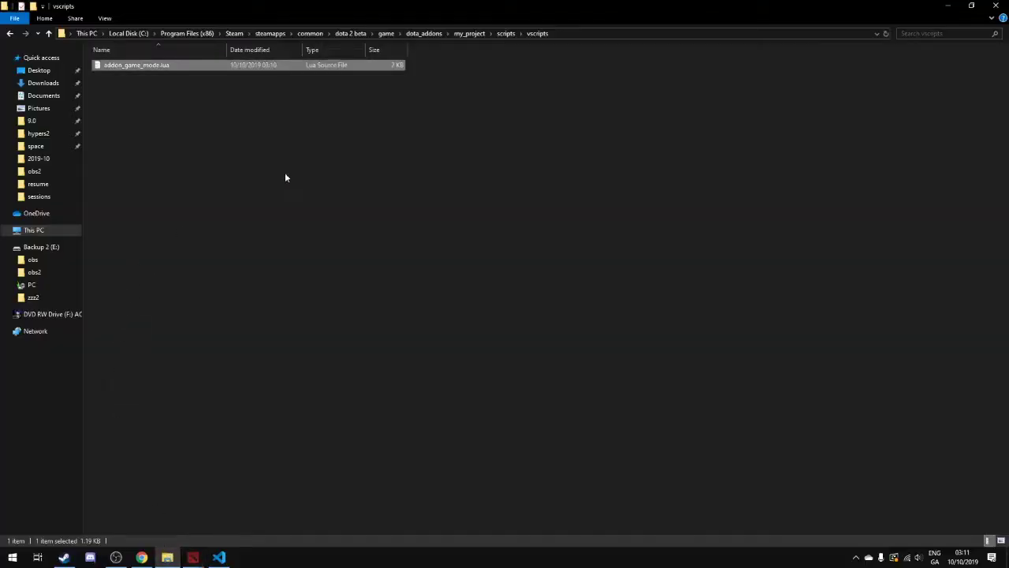
click(469, 33)
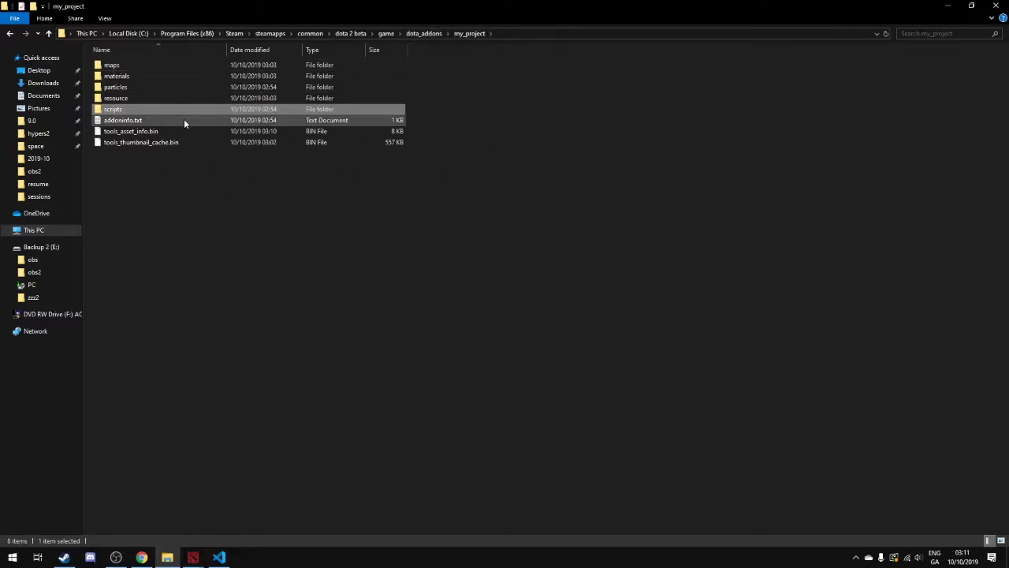
right_click(50, 57)
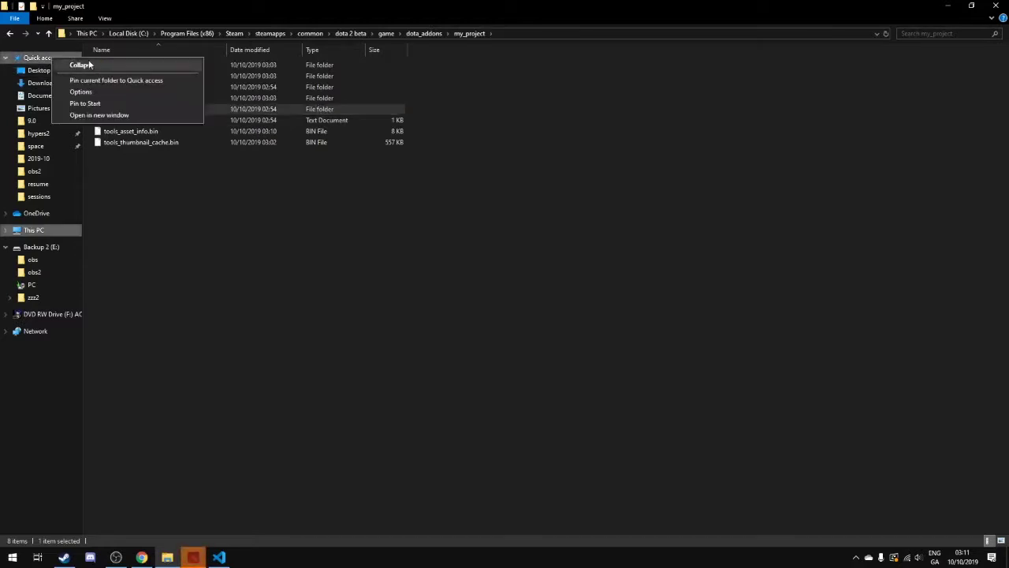
click(142, 80)
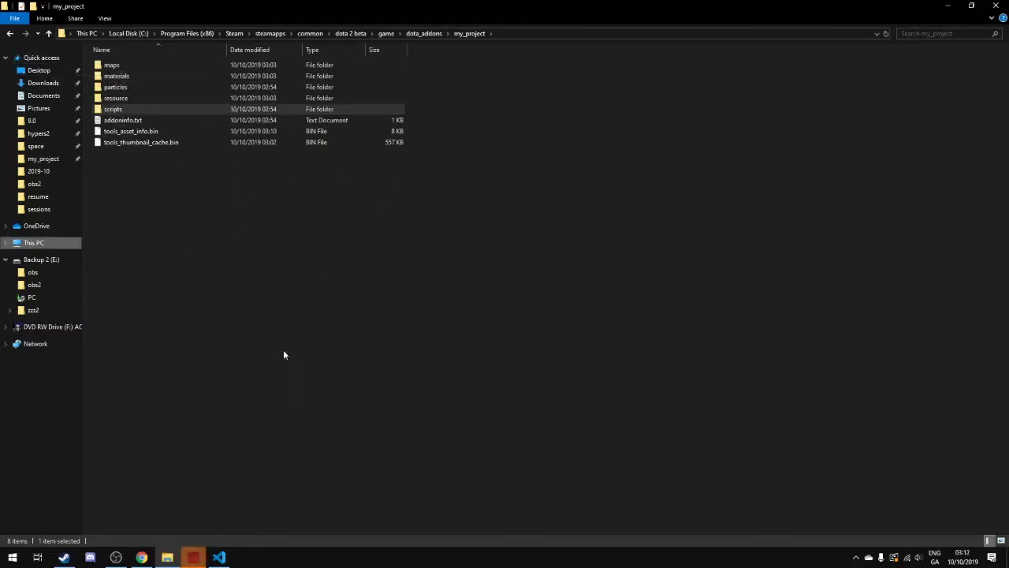
- Switch to the rebuilt map in Dota 2, start the match with a random hero and skip the strategy time
mouse_move(189, 556)
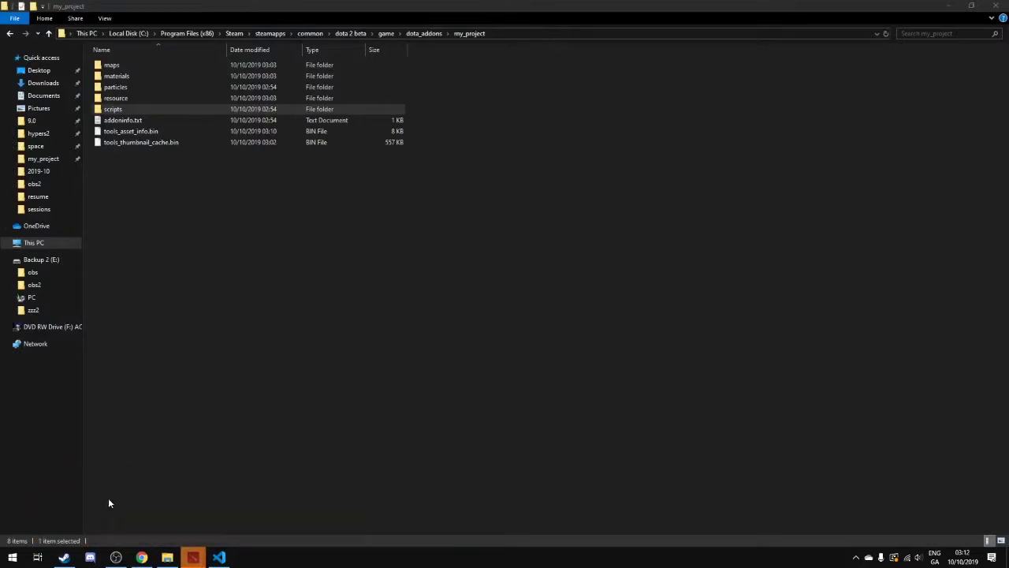
click(197, 557)
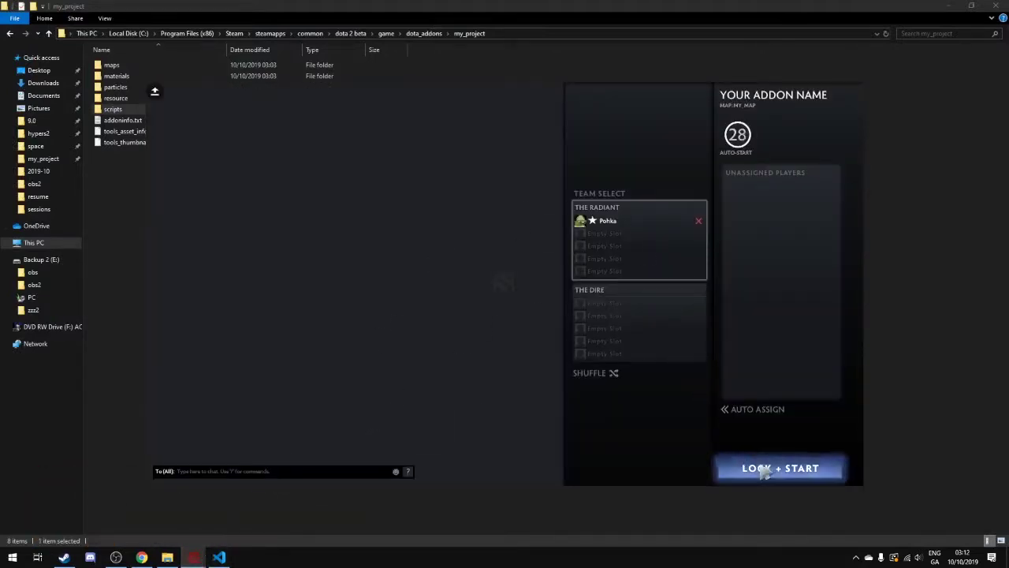
click(749, 468)
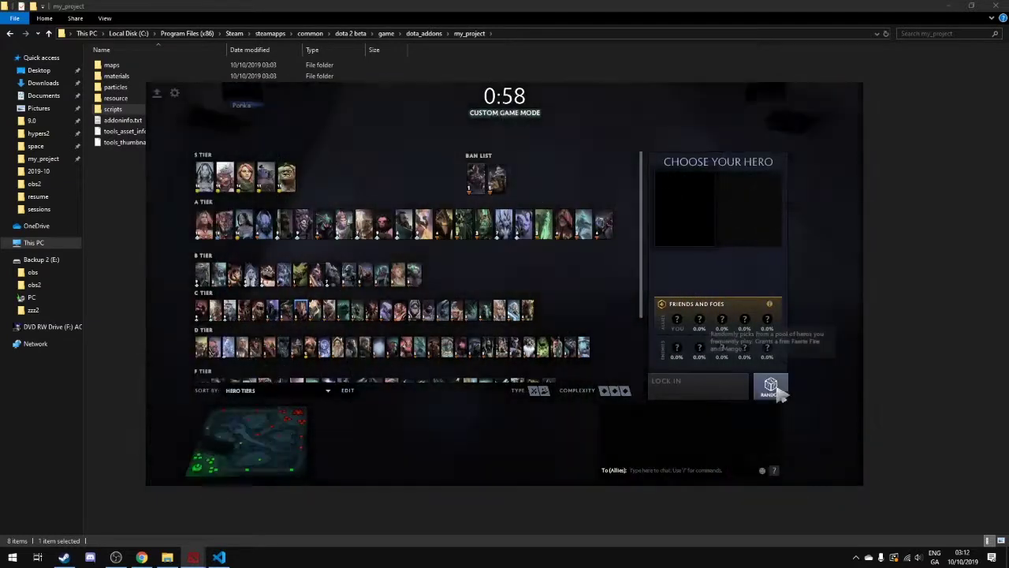
click(770, 386)
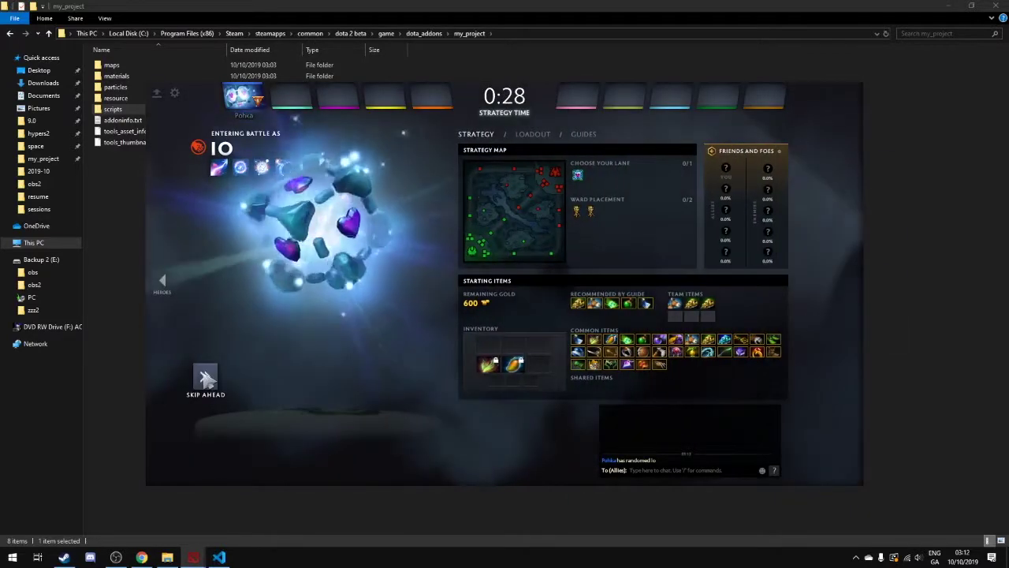
click(205, 378)
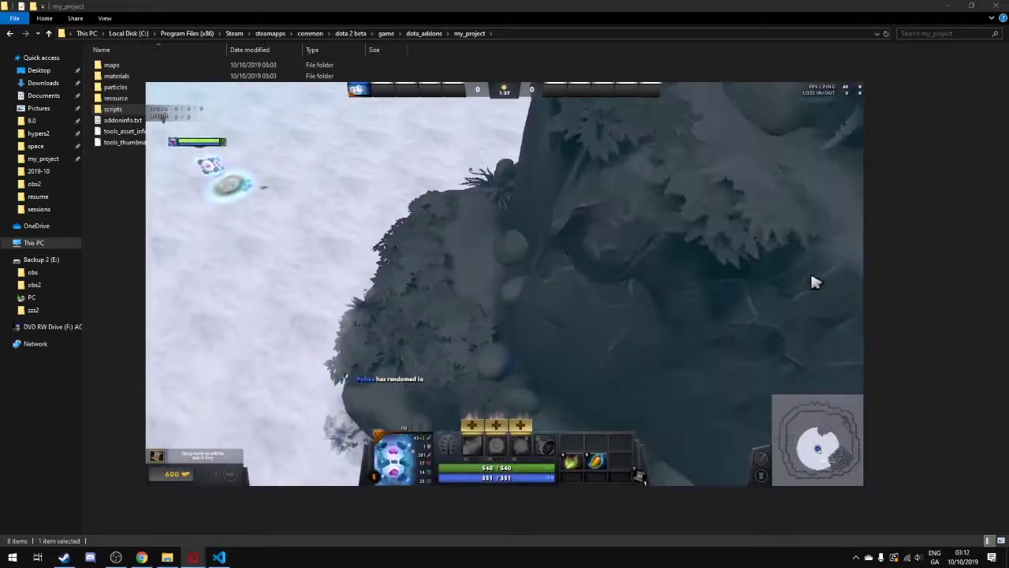
- Inspect the raised mountain in the rebuilt map and walk the hero around the snow field beside it
middle_drag(735, 207, 664, 169)
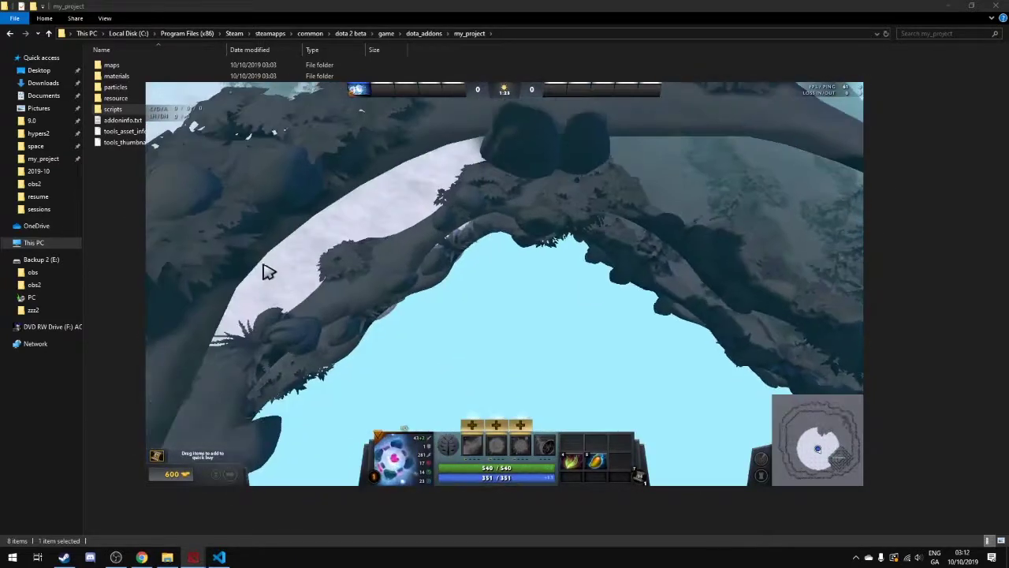
right_click(291, 263)
right_click(453, 236)
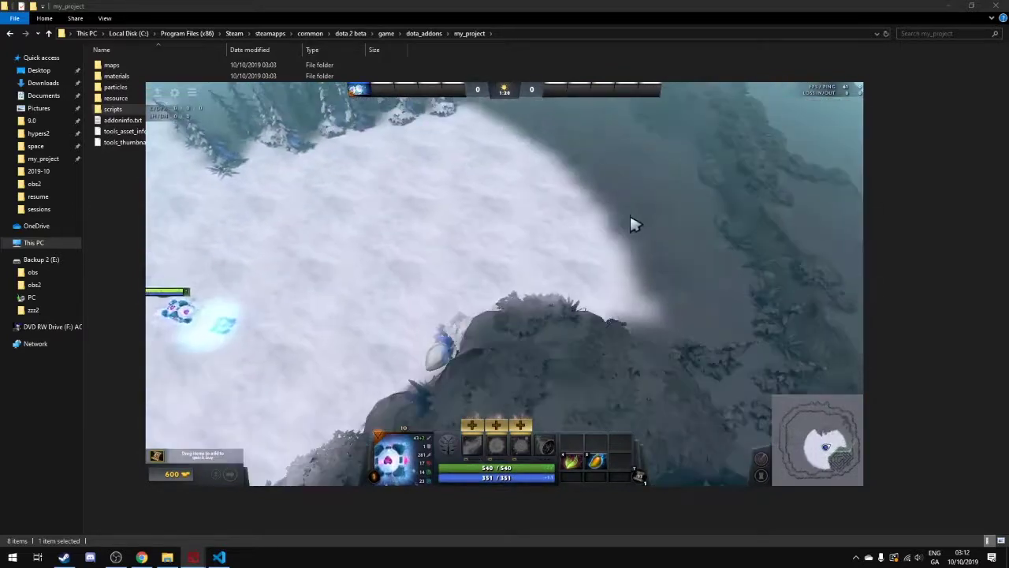
right_click(694, 236)
right_click(834, 261)
right_click(618, 293)
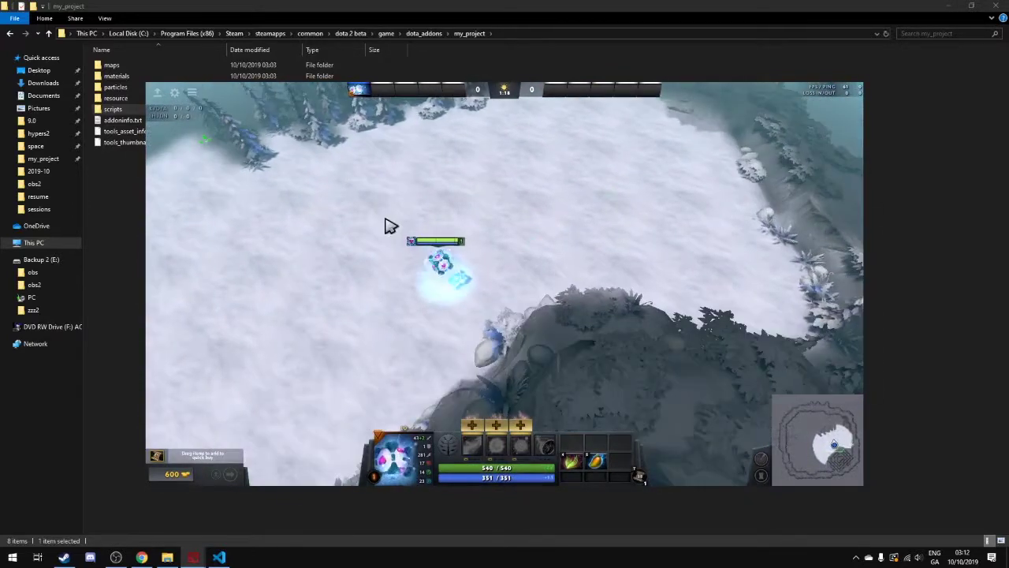
right_click(320, 291)
right_click(615, 286)
right_click(244, 260)
right_click(204, 282)
right_click(340, 244)
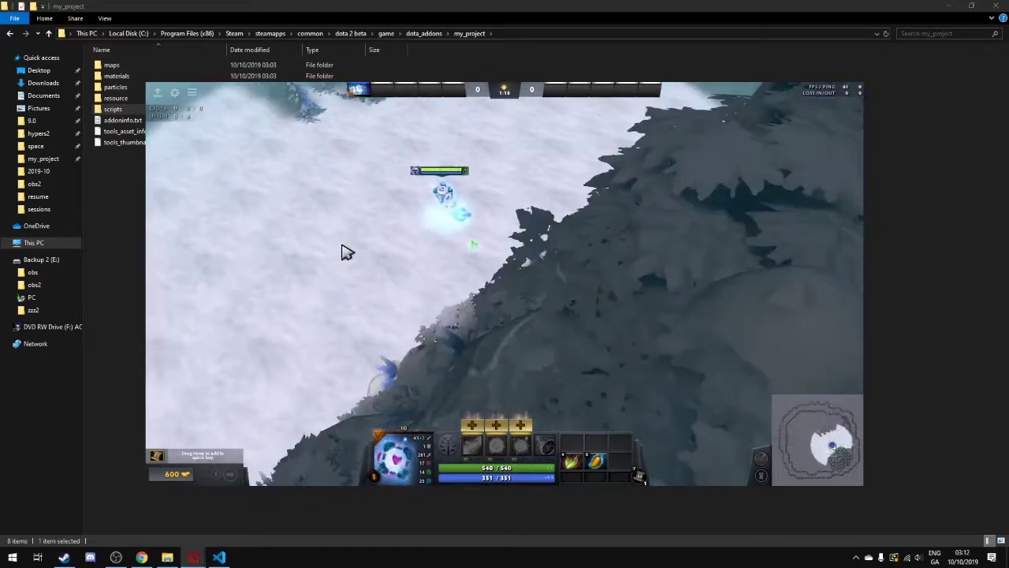
right_click(368, 266)
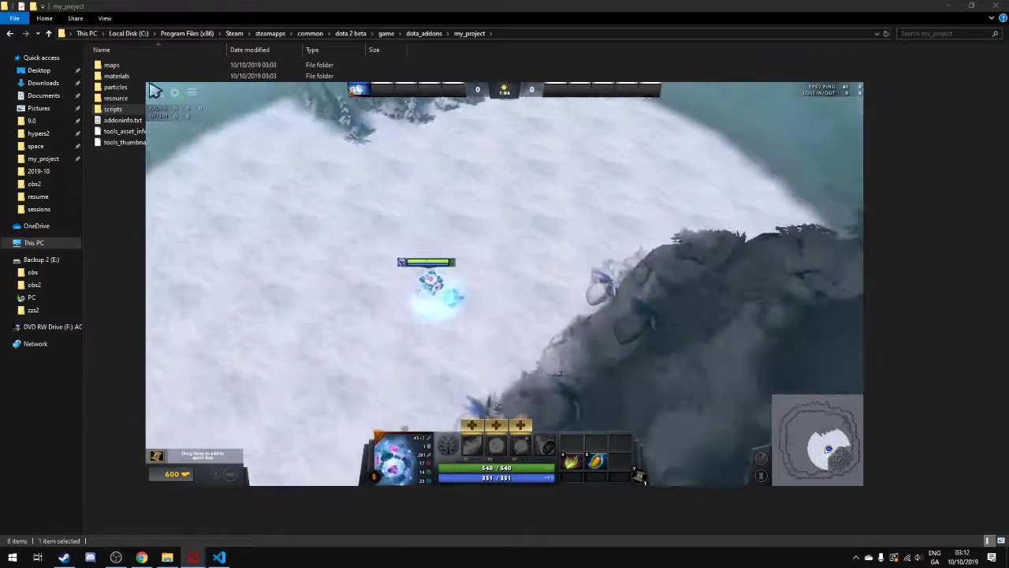
right_click(158, 179)
right_click(150, 180)
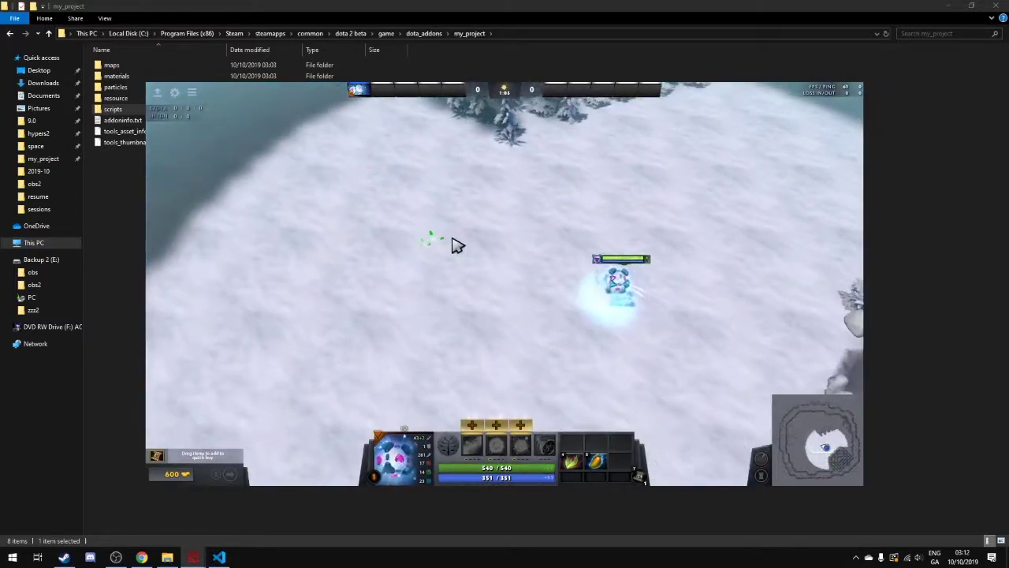
right_click(547, 268)
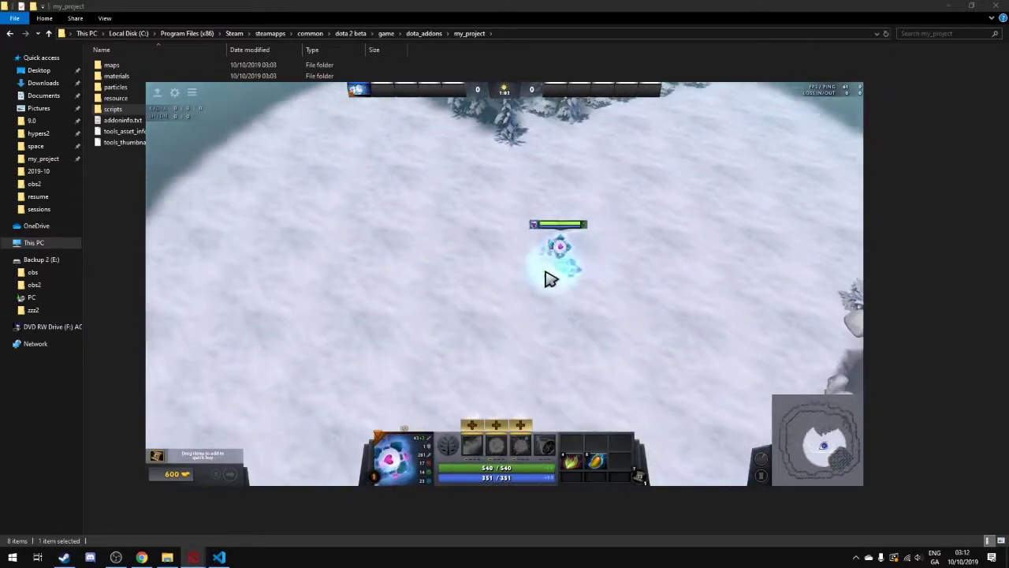